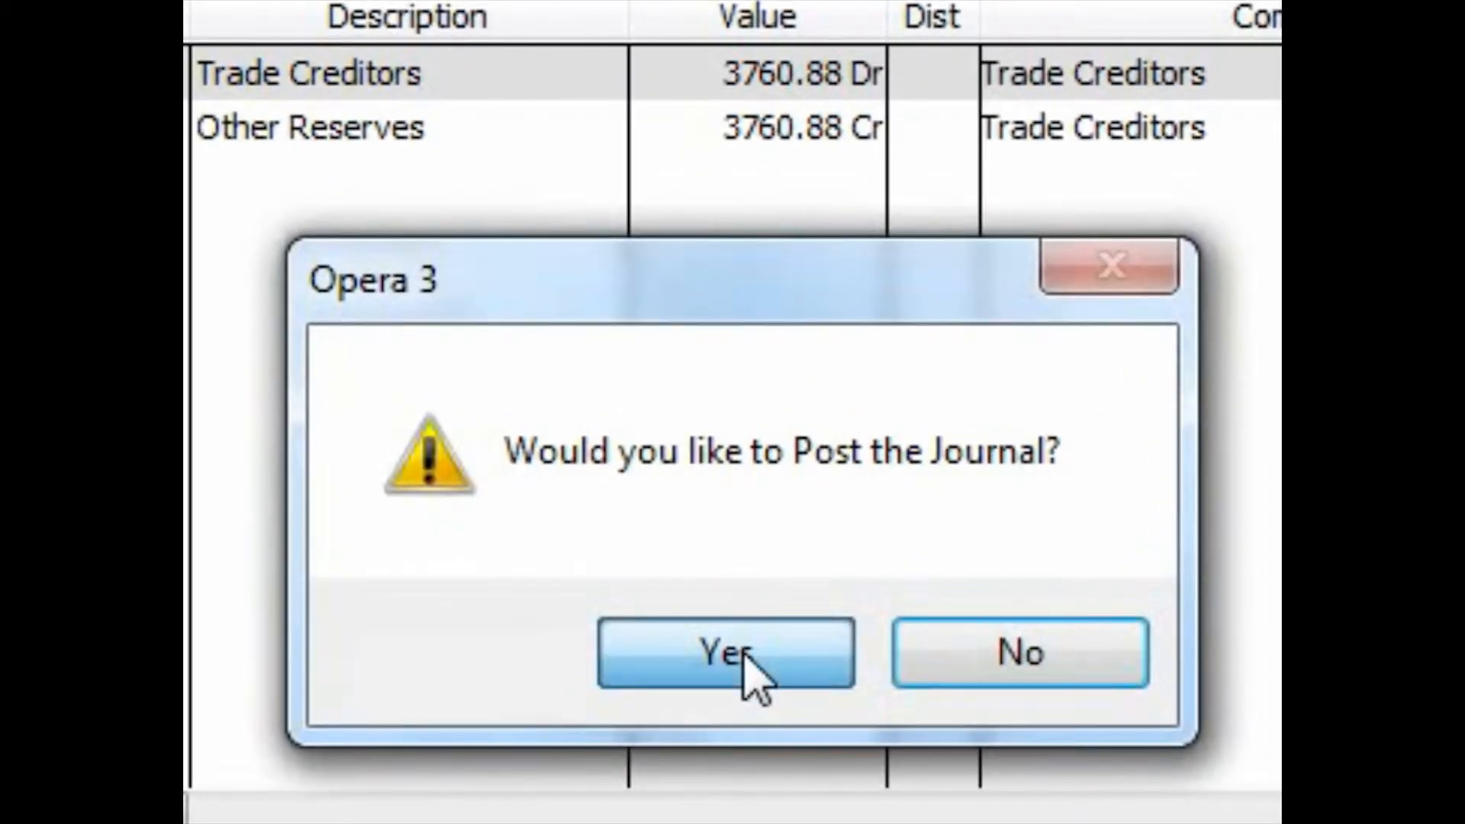
# - Post the journal debiting Trade Creditors and crediting Other Reserves with 3760.88
pyautogui.click(751, 675)
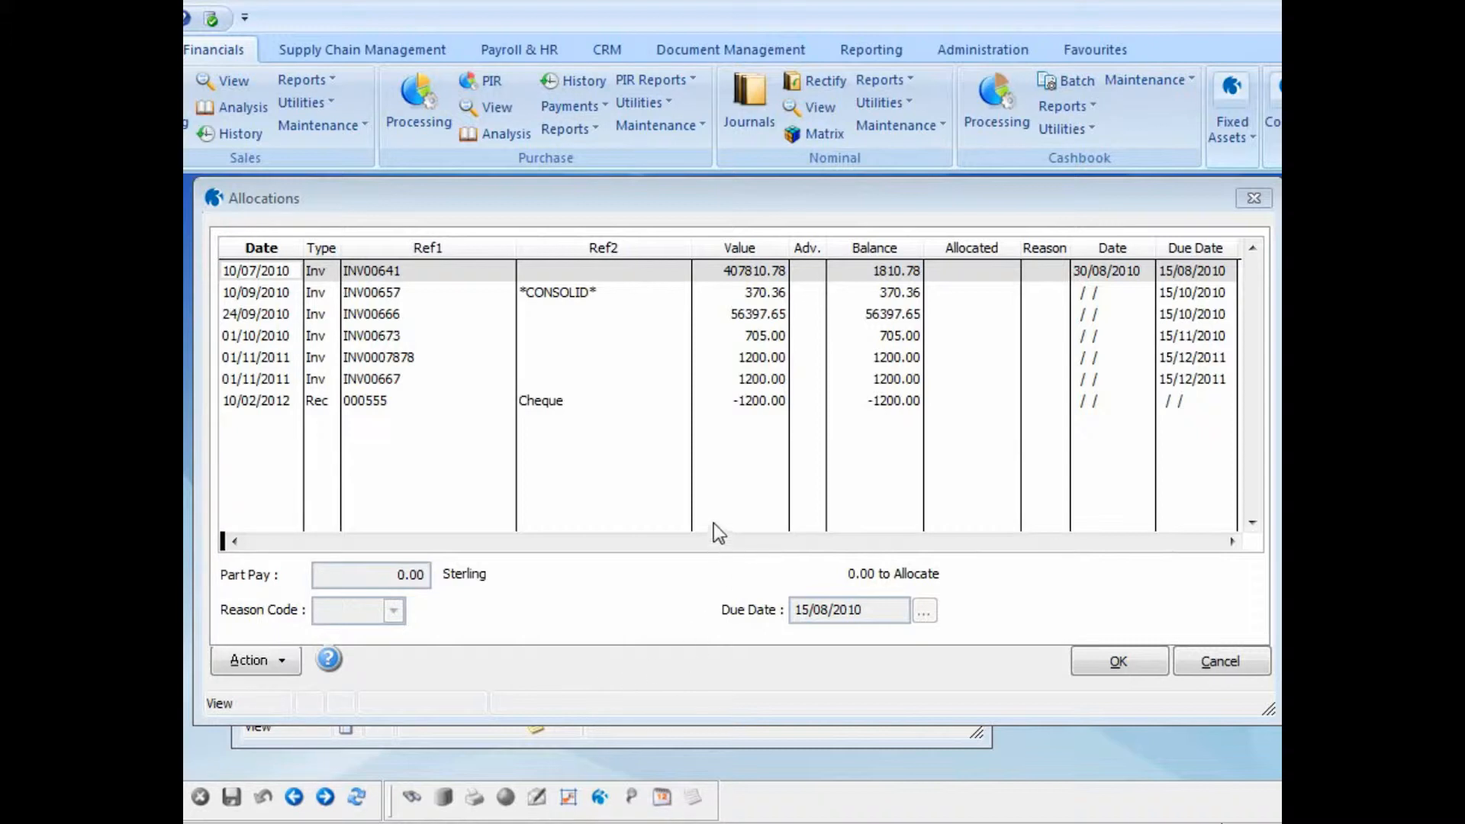
# - Allocate the 1200.00 cheque receipt 000555 against invoice INV0007878 and accept the allocation
pyautogui.click(751, 400)
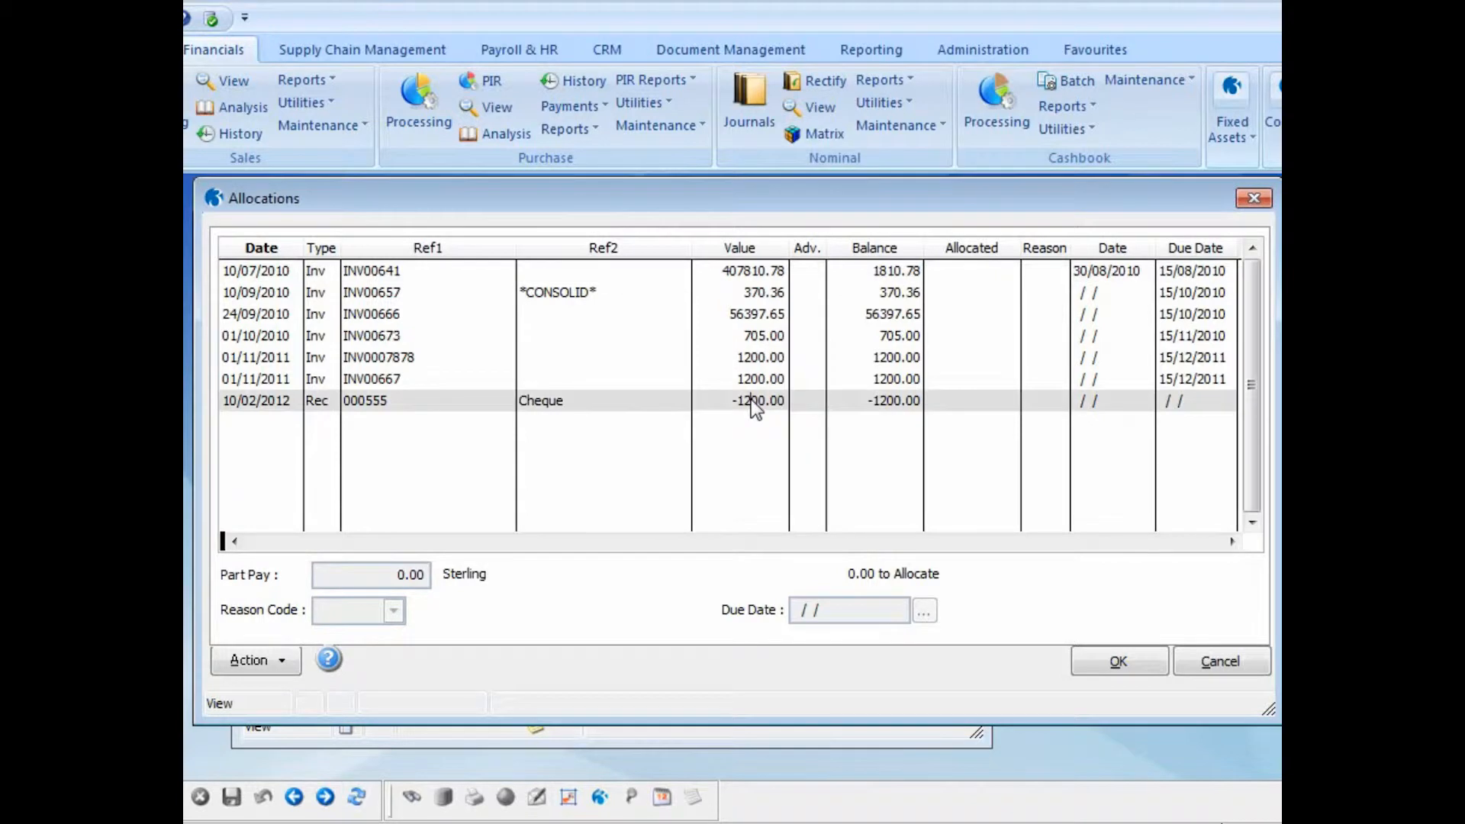
pyautogui.doubleClick(750, 399)
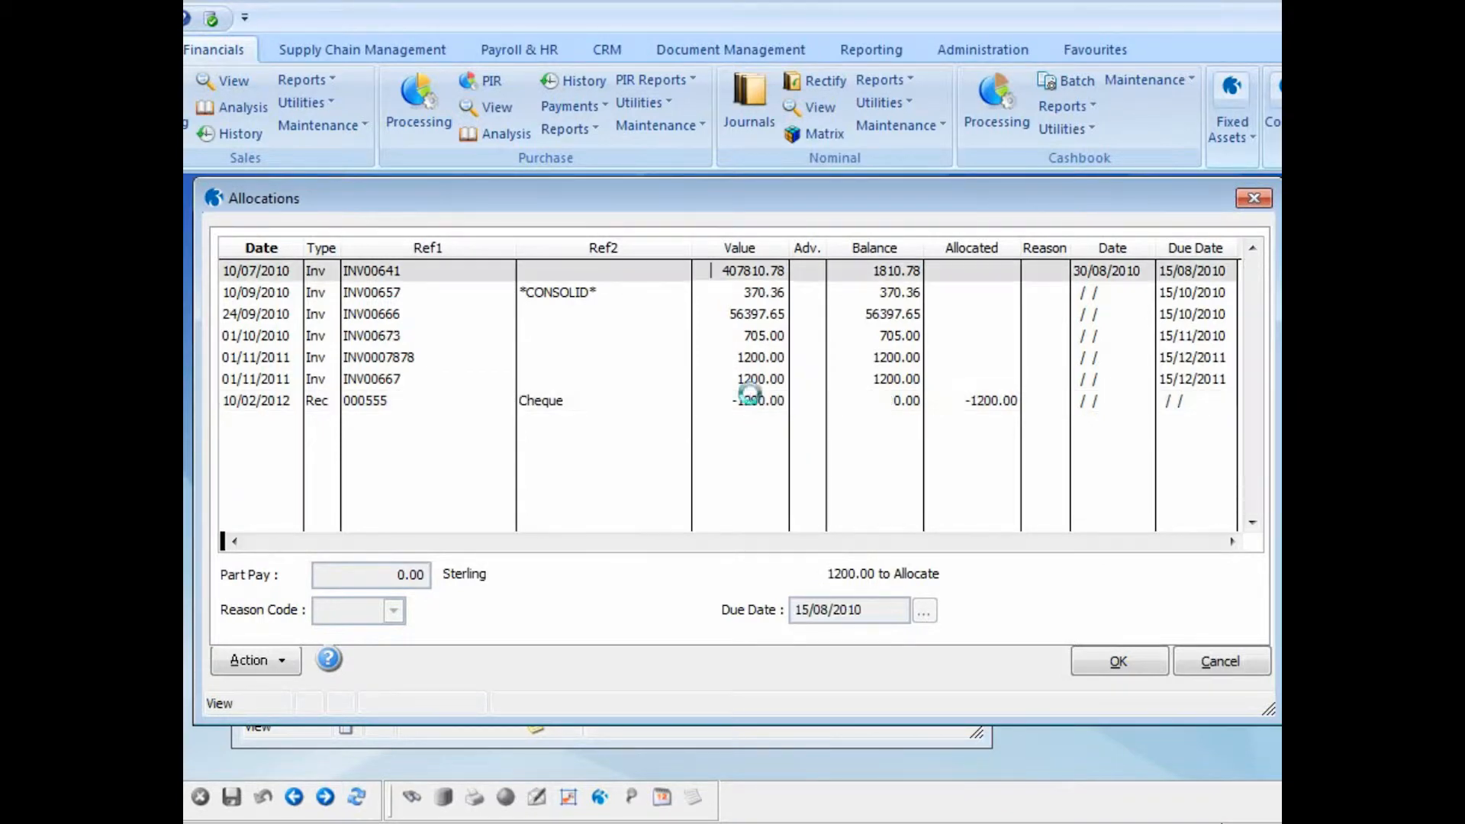
pyautogui.click(750, 358)
pyautogui.doubleClick(751, 359)
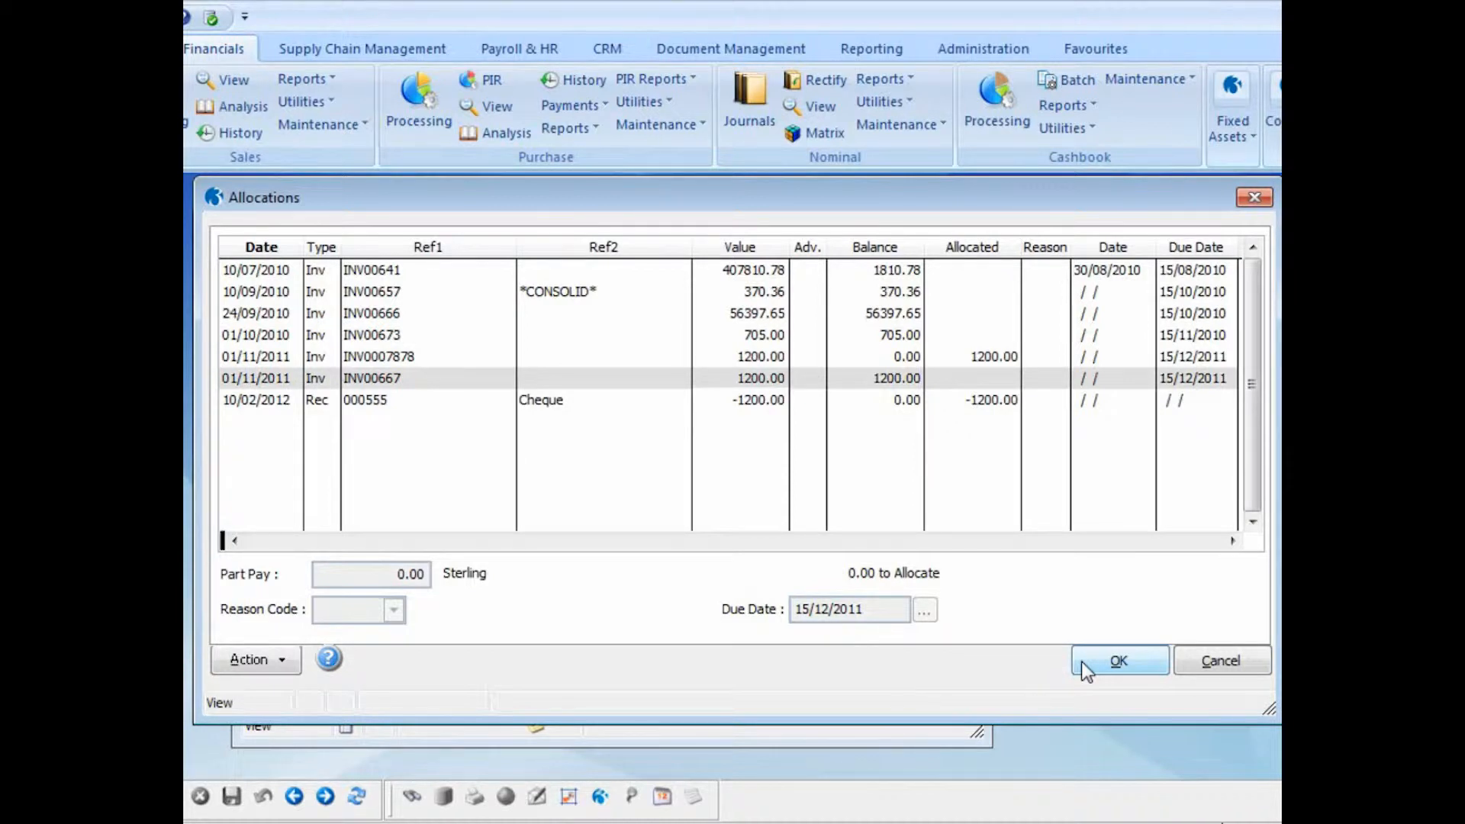
pyautogui.click(1081, 662)
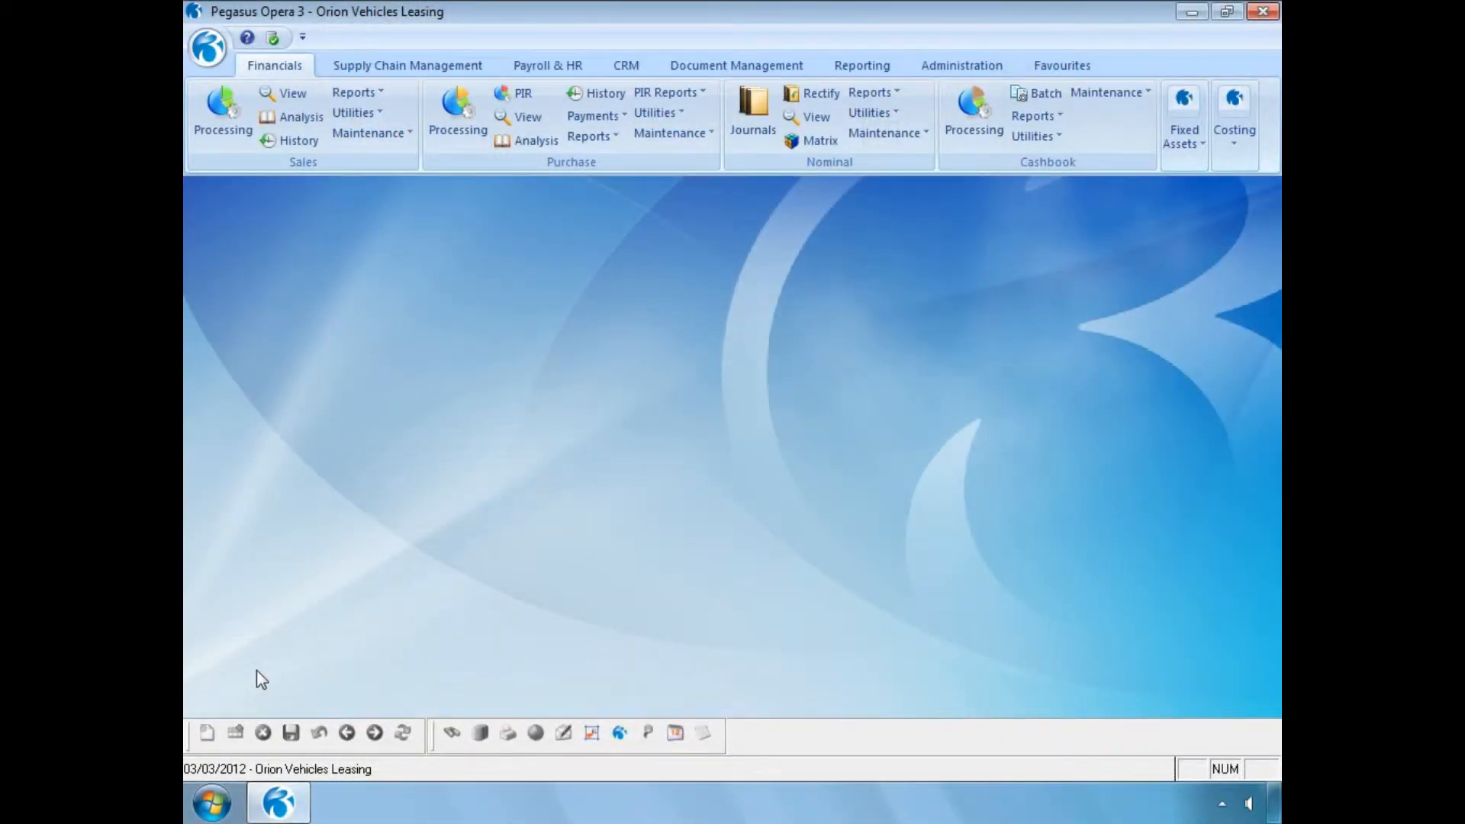
# - Start Rectify Allocation for Adams Light Engineering Ltd in Sales Processing, listing all allocated transactions through Selected Range with blank dates
pyautogui.click(222, 124)
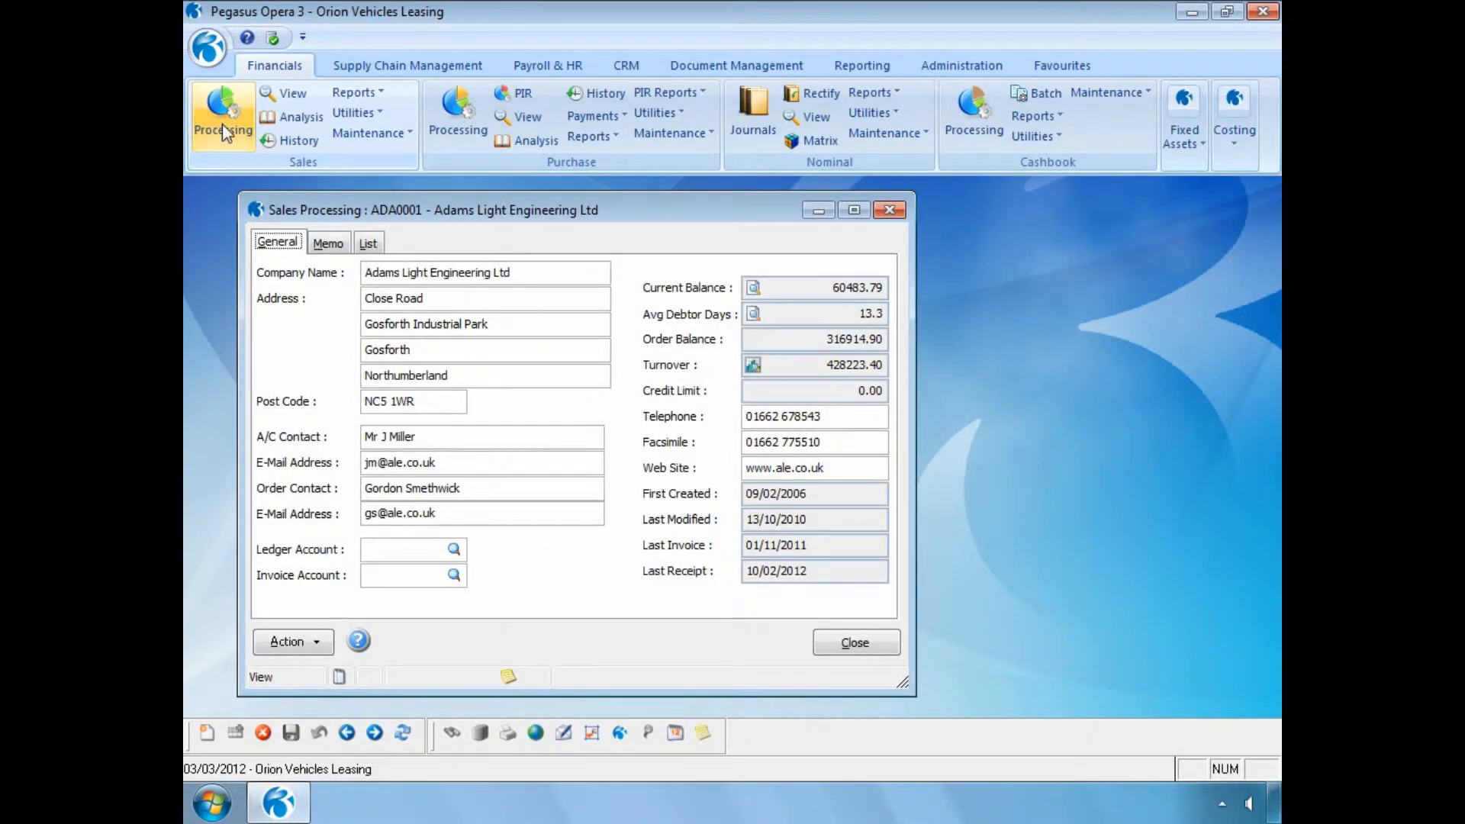
pyautogui.click(320, 644)
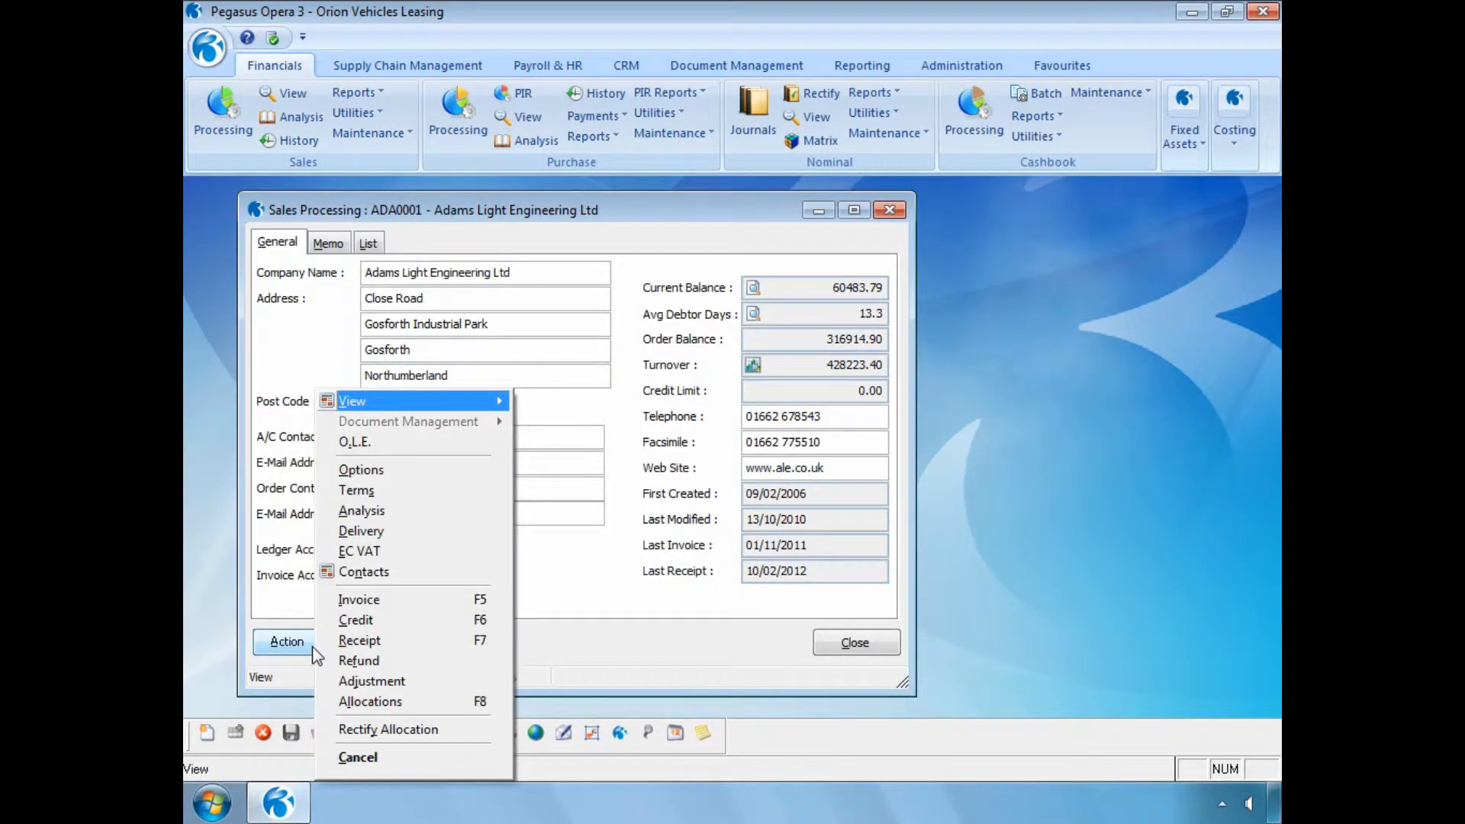
pyautogui.click(350, 730)
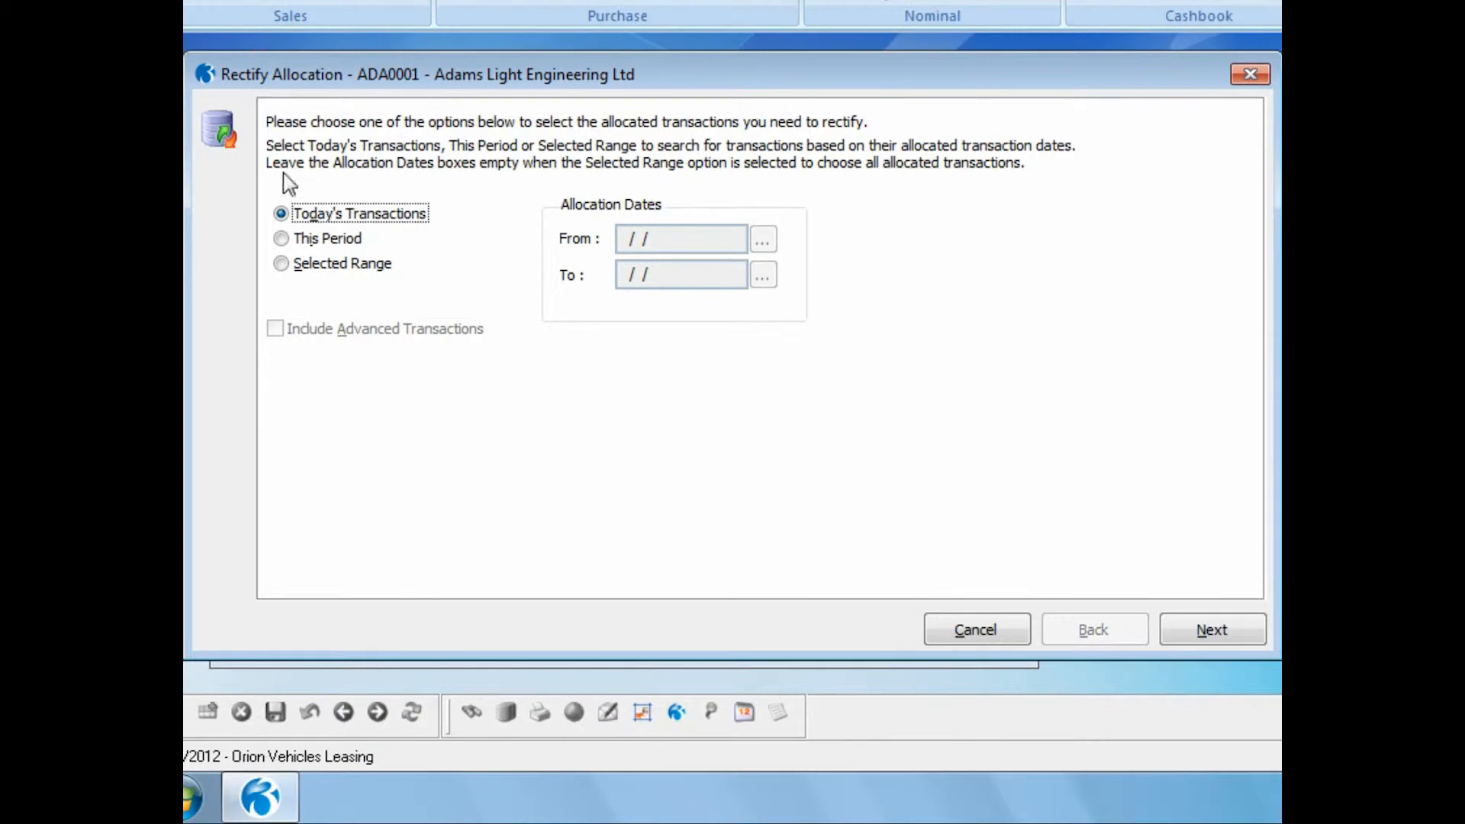
pyautogui.click(280, 263)
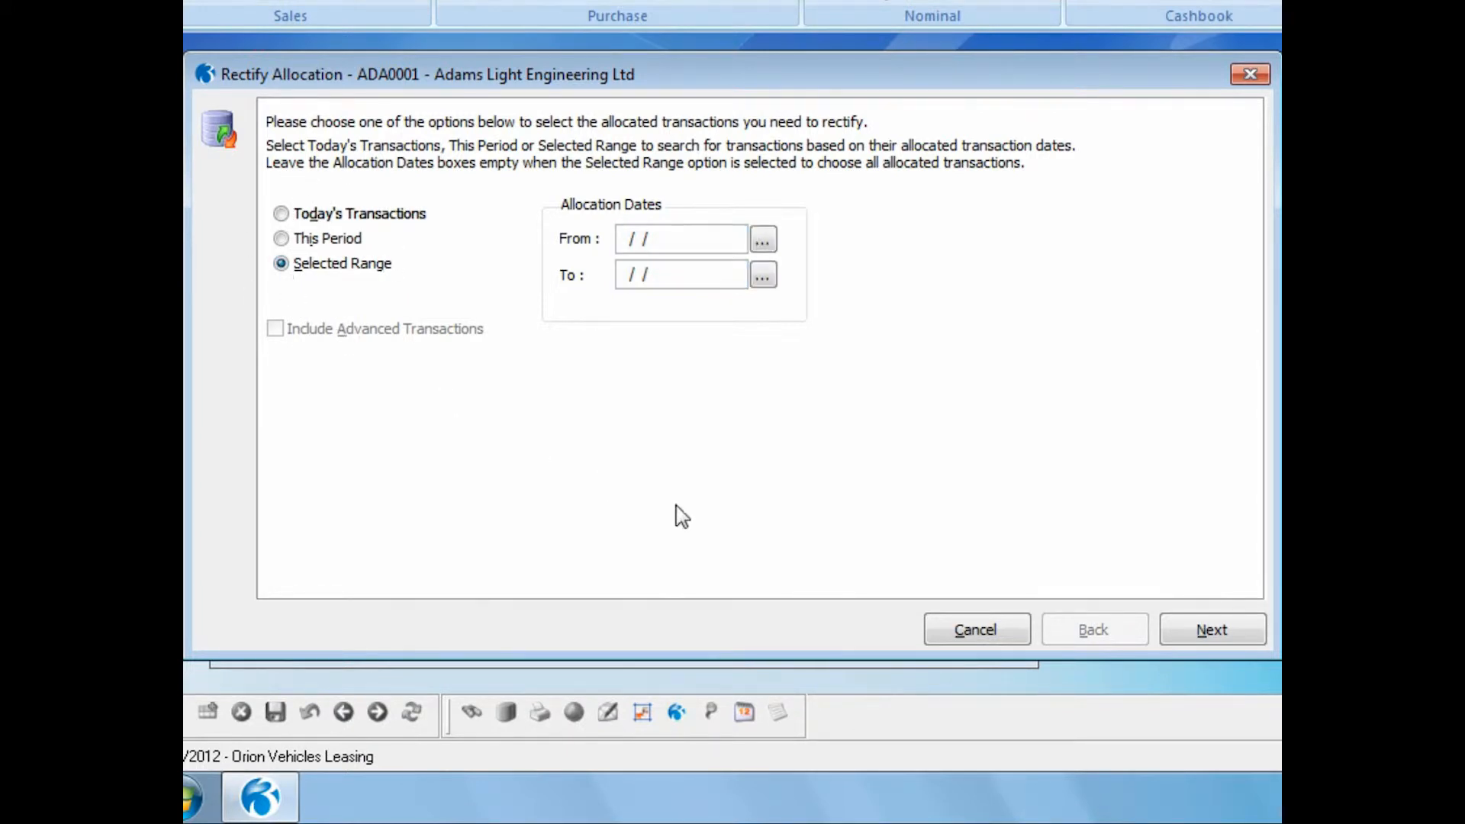
pyautogui.click(1204, 644)
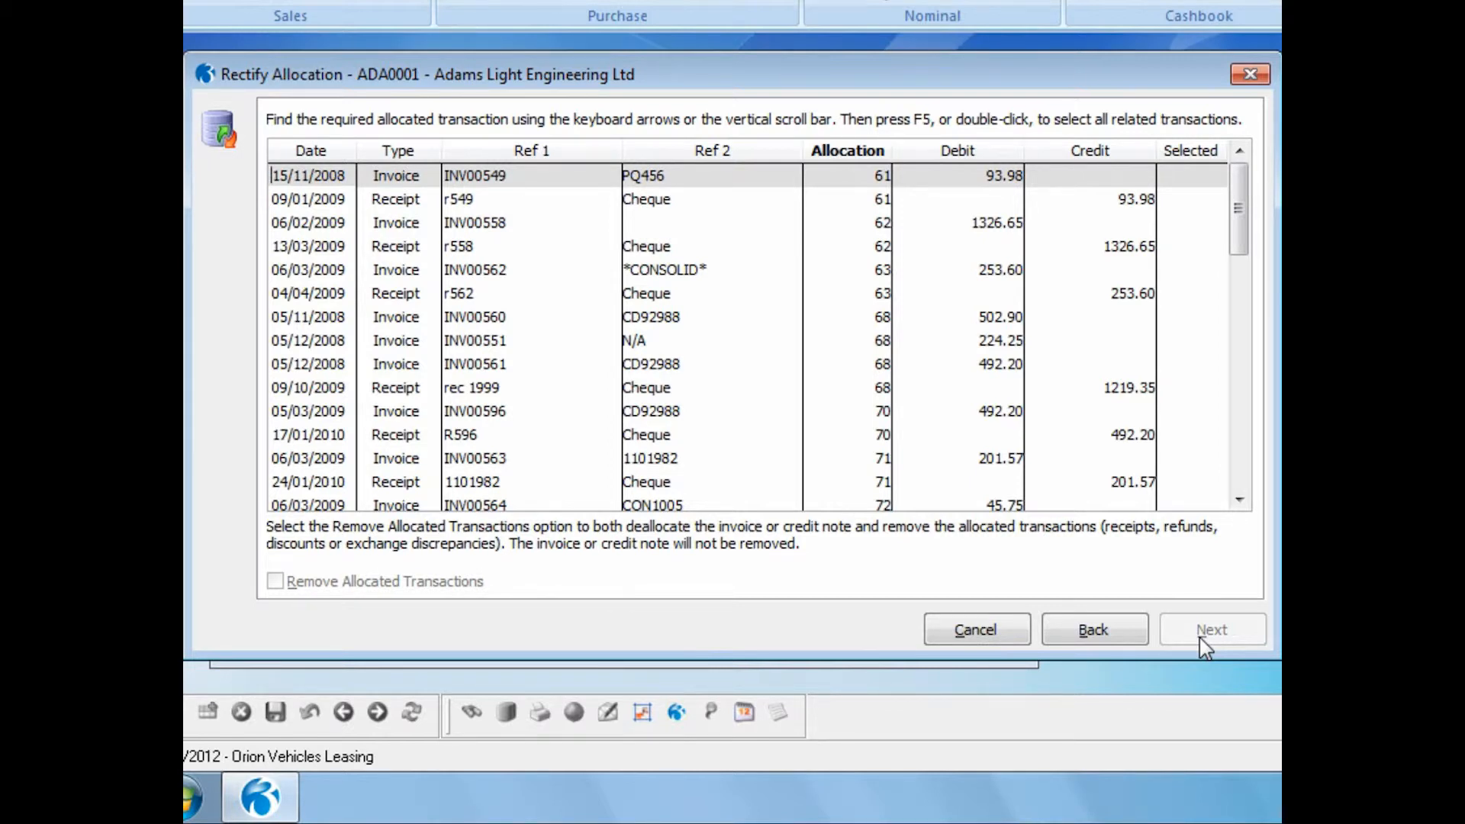
# - Find invoice Inv0007878 by its Ref 1 reference and select its related transactions for rectification, leaving Remove Allocated Transactions off
pyautogui.rightClick(551, 151)
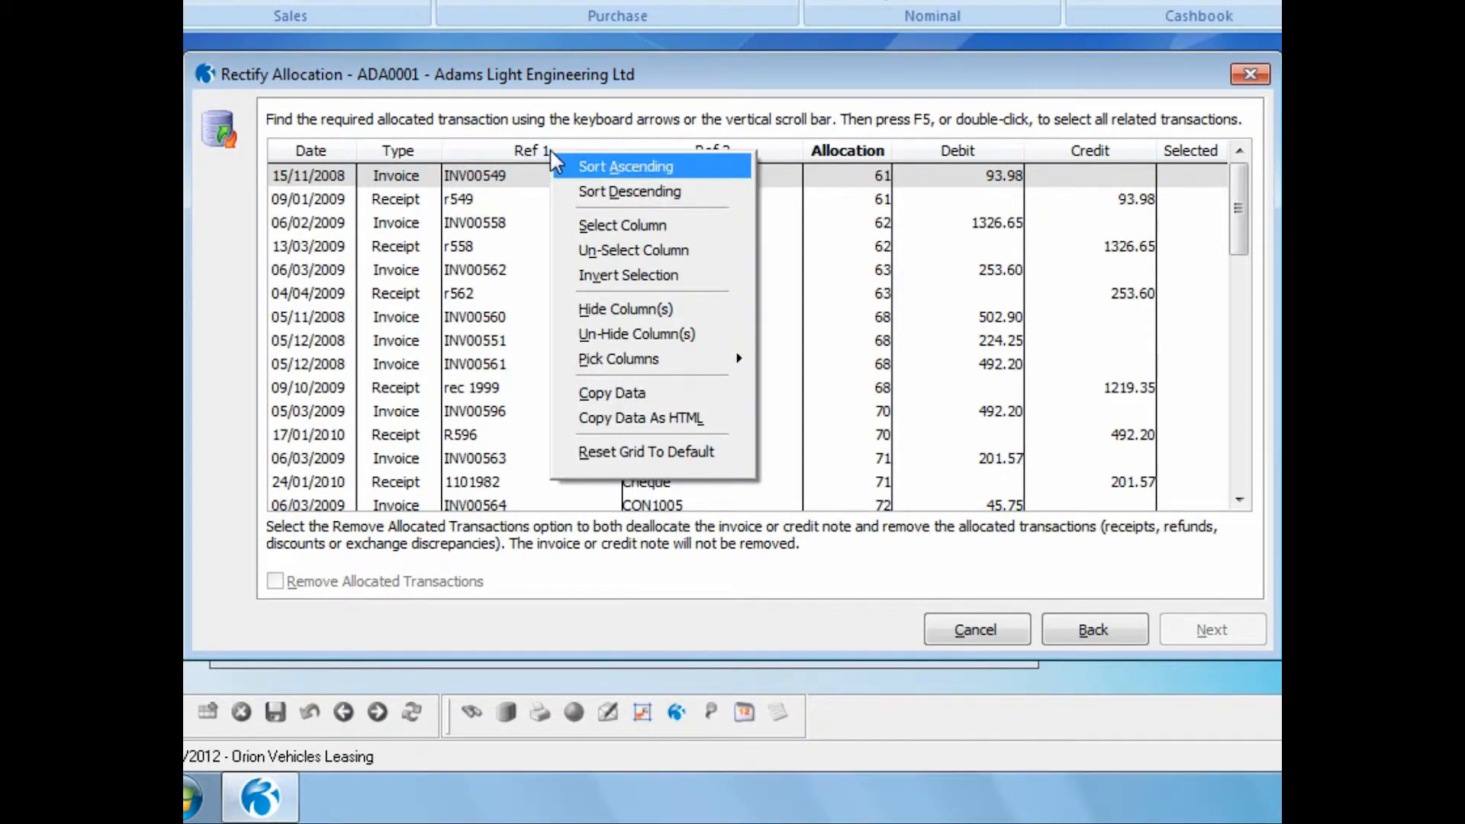
pyautogui.click(525, 184)
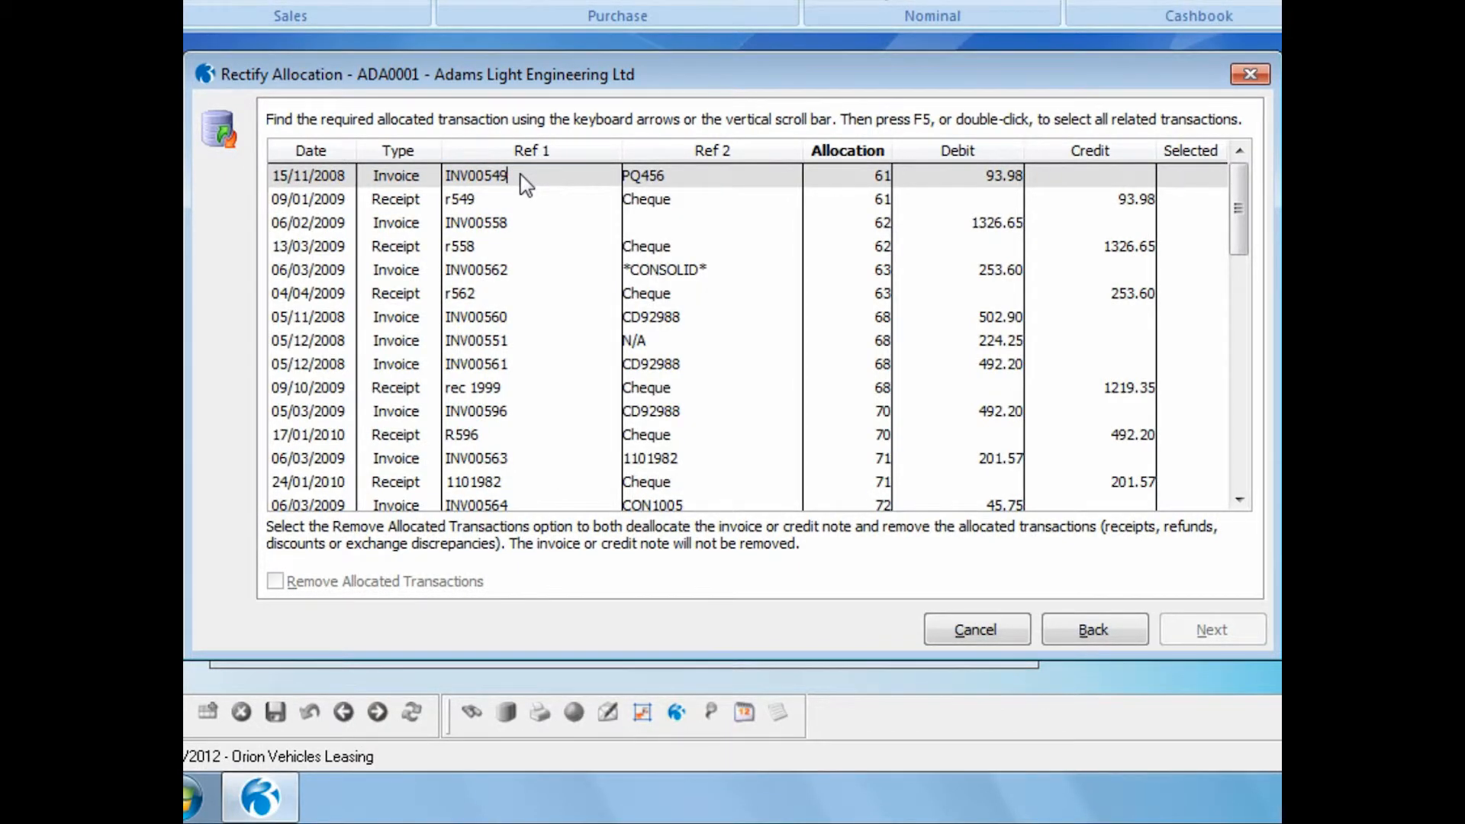
pyautogui.hotkey('ctrl', 'f')
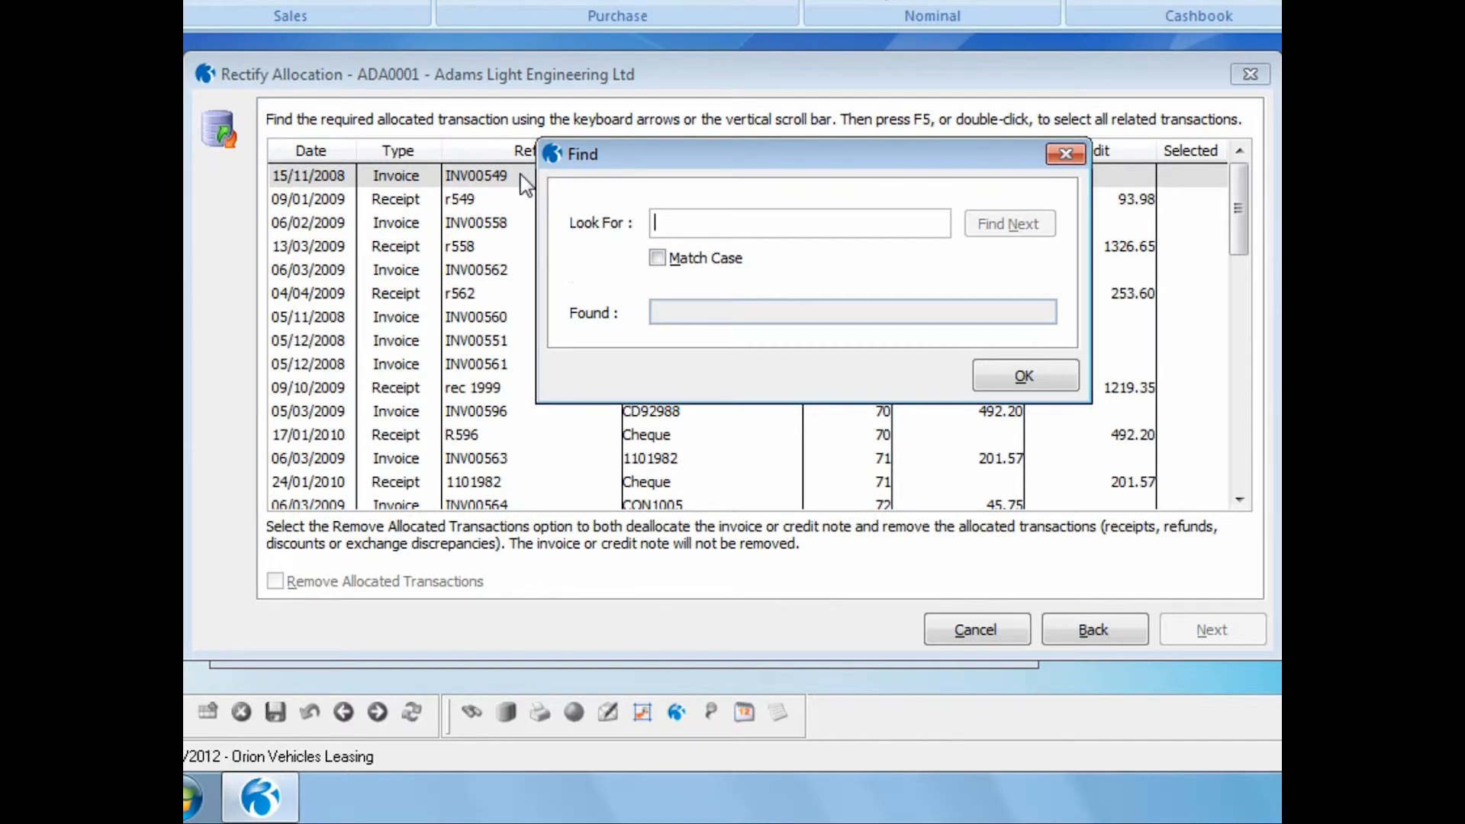
pyautogui.write('Inv')
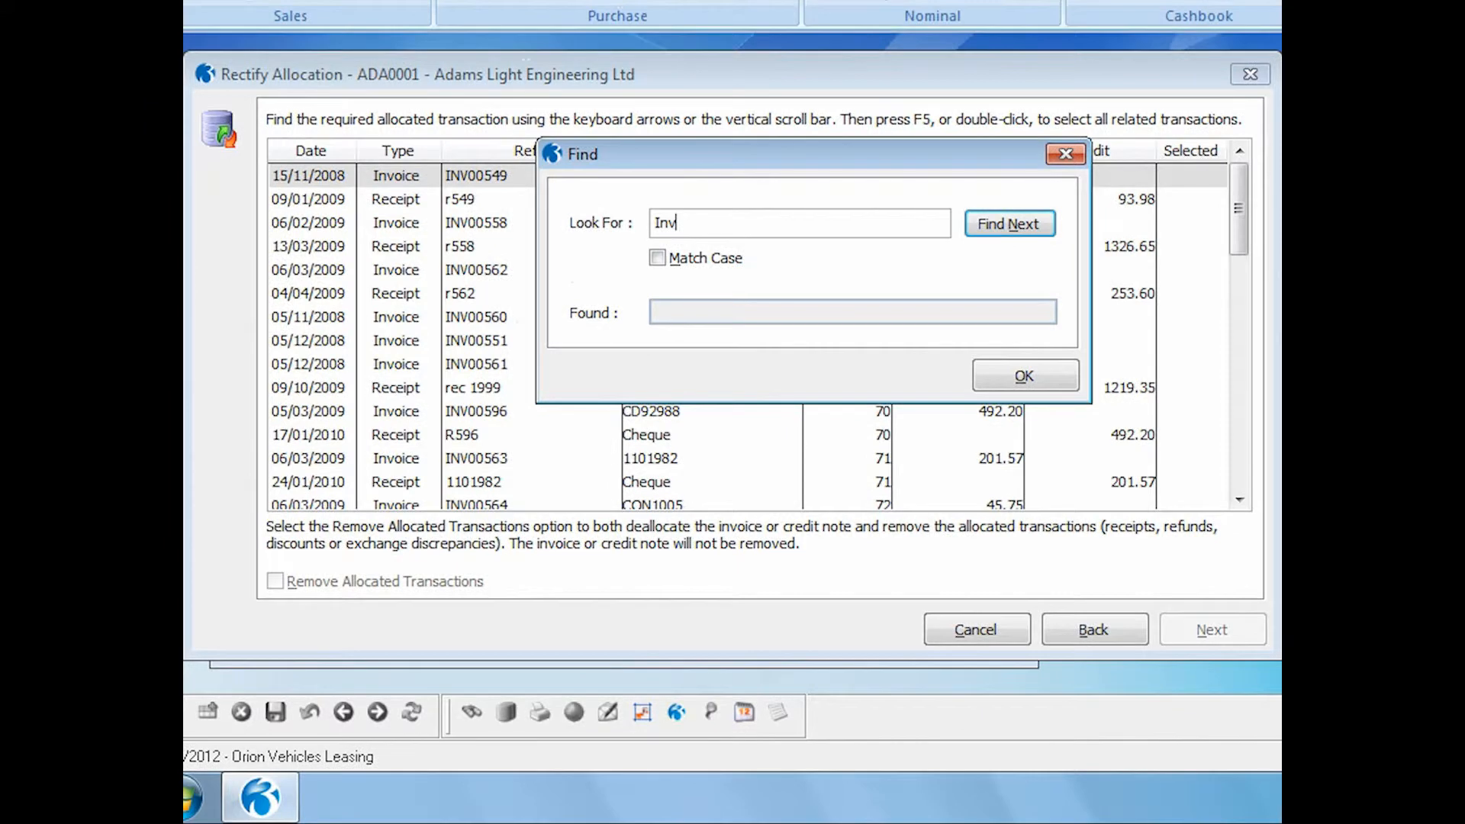
pyautogui.write('0007878')
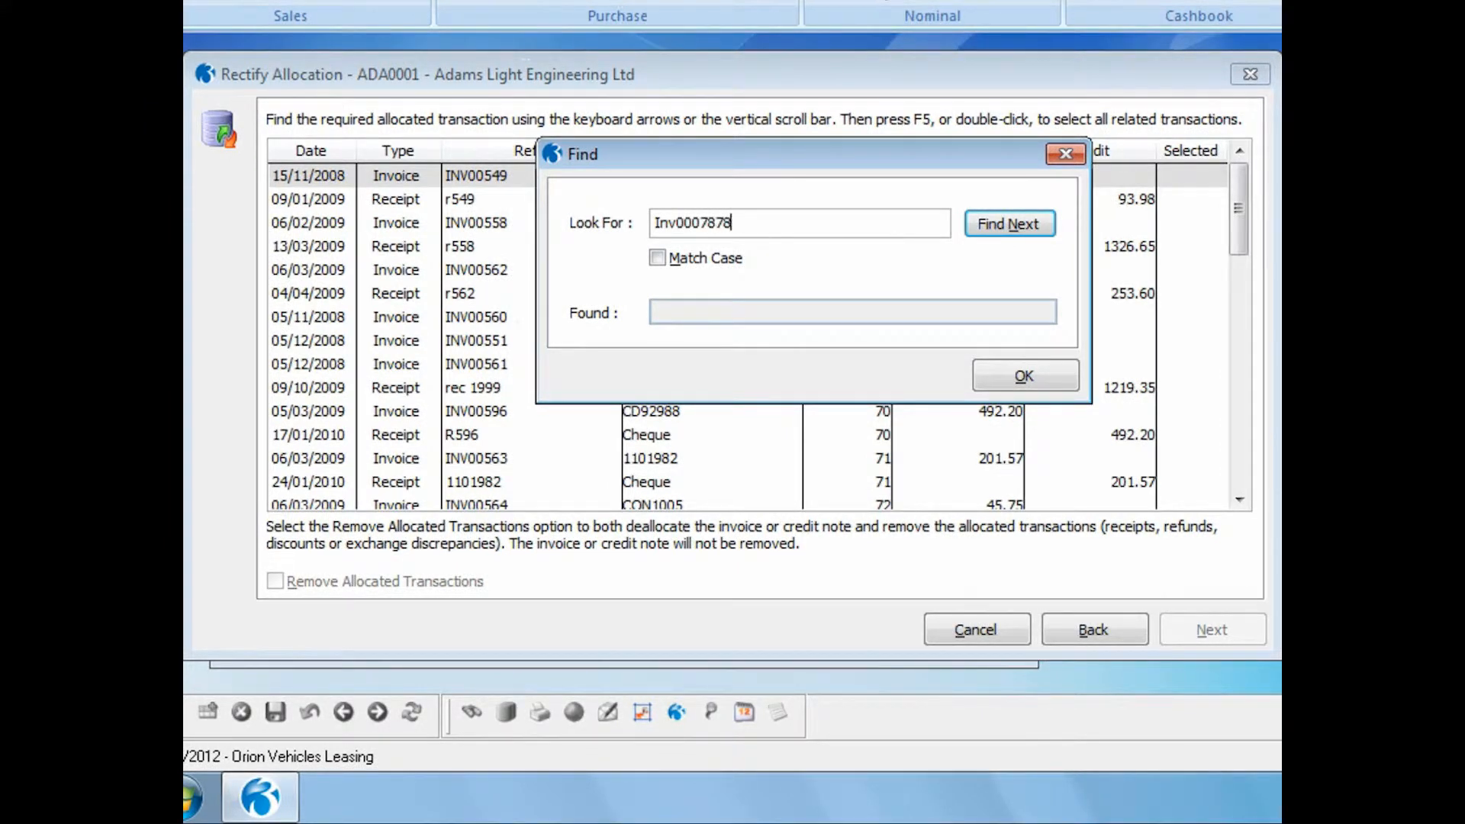
pyautogui.click(992, 224)
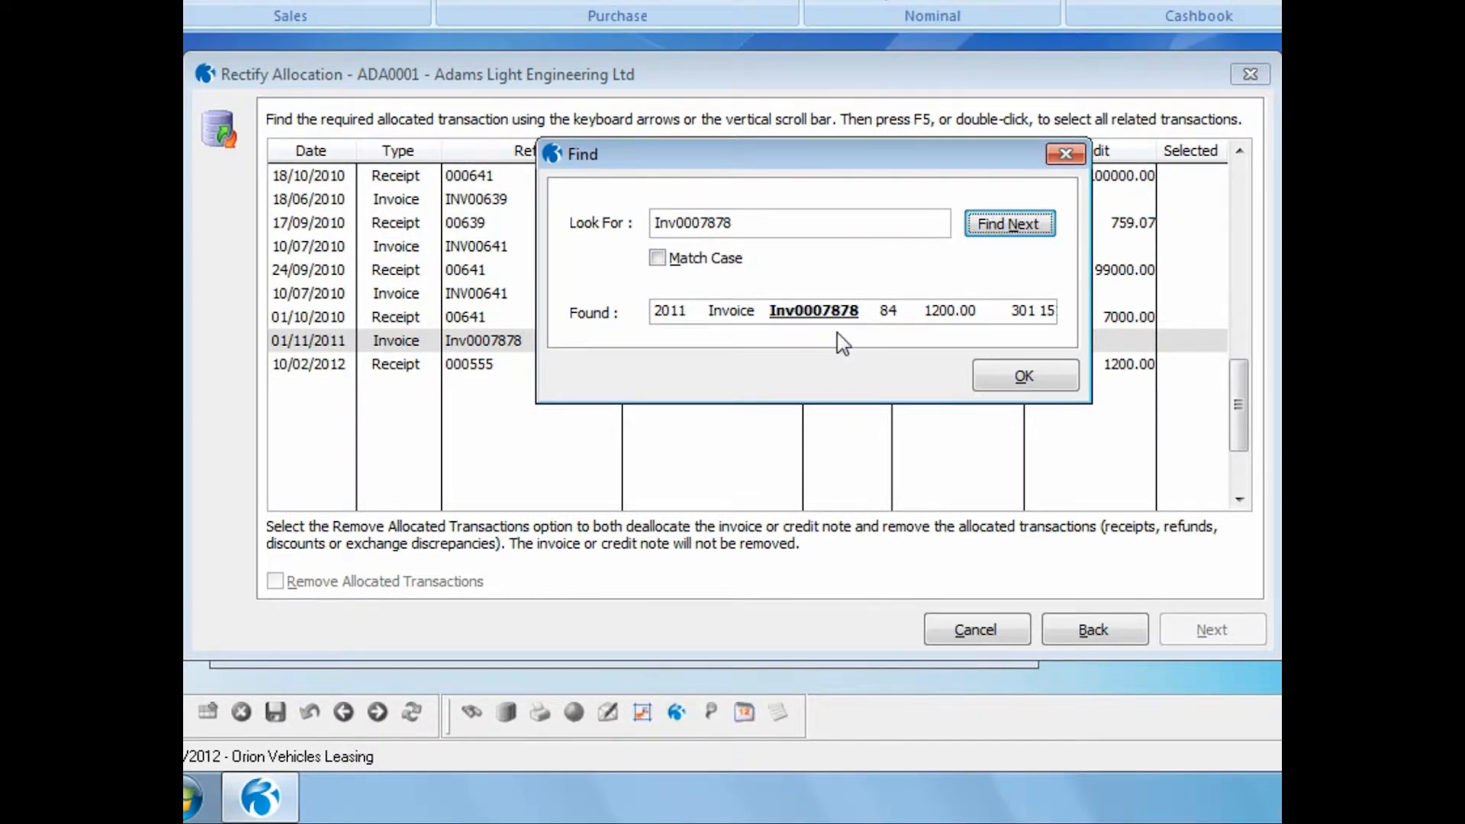
pyautogui.click(989, 379)
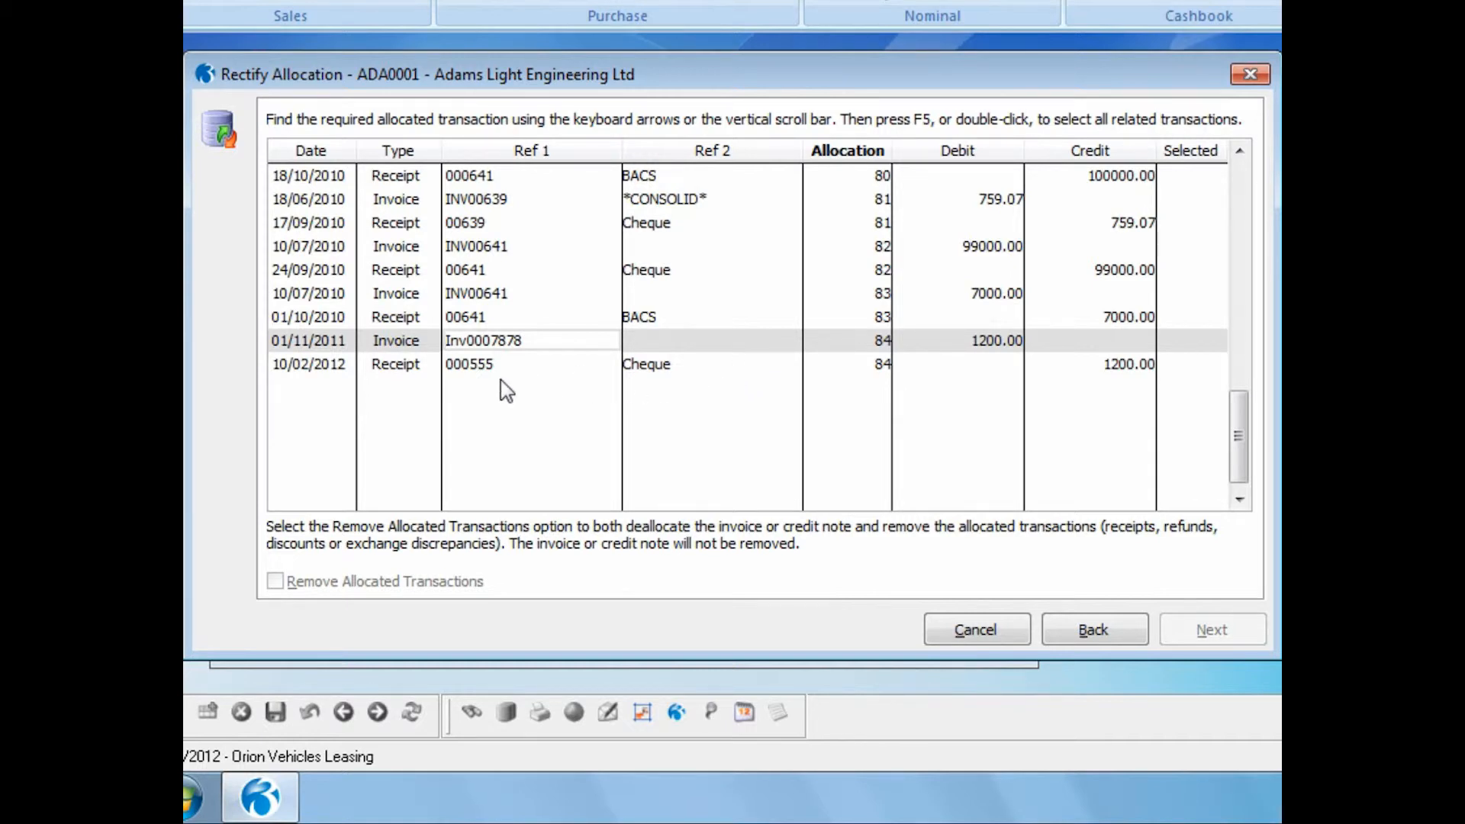
pyautogui.doubleClick(870, 351)
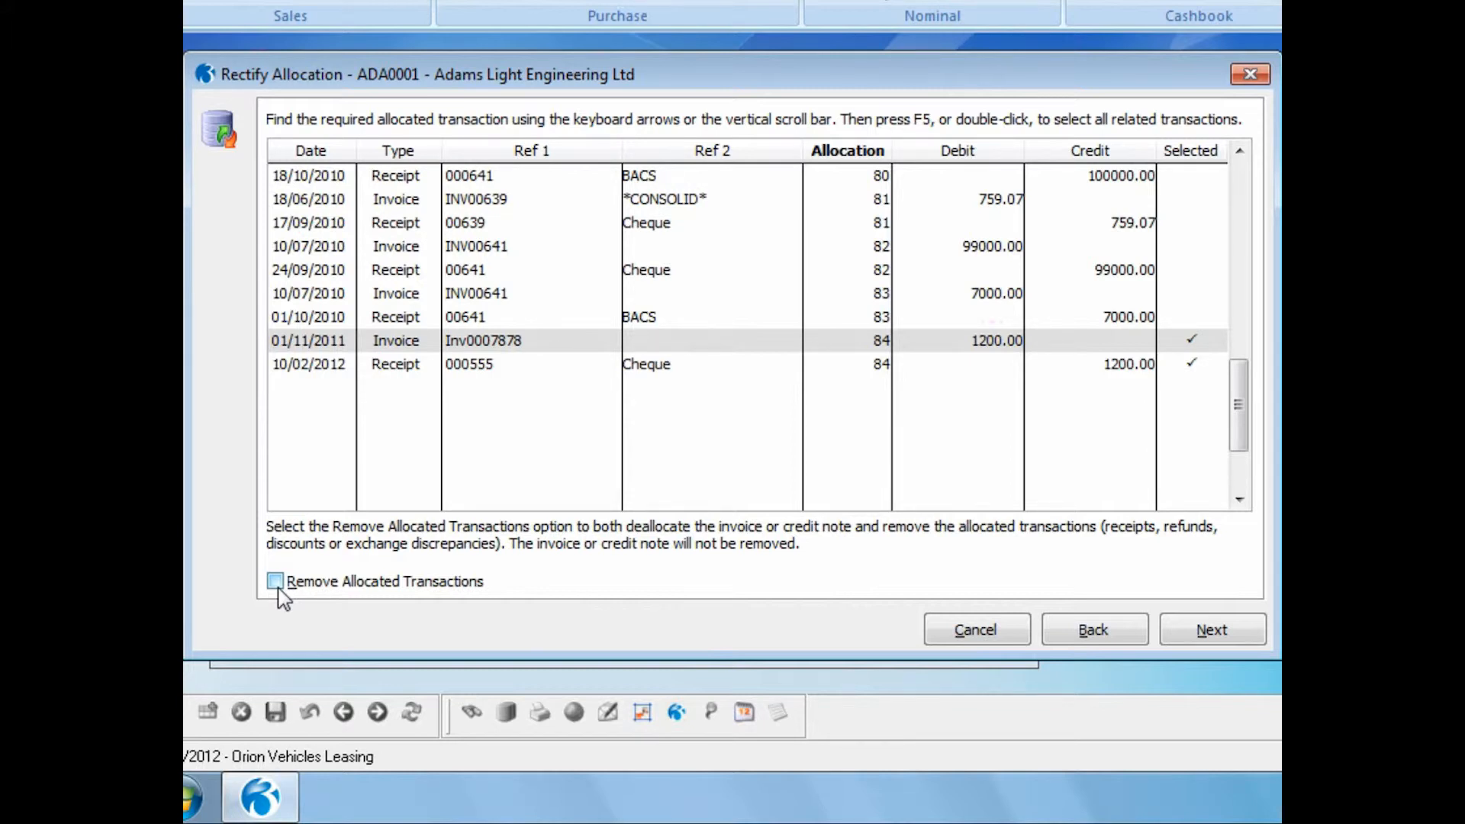
pyautogui.click(1204, 637)
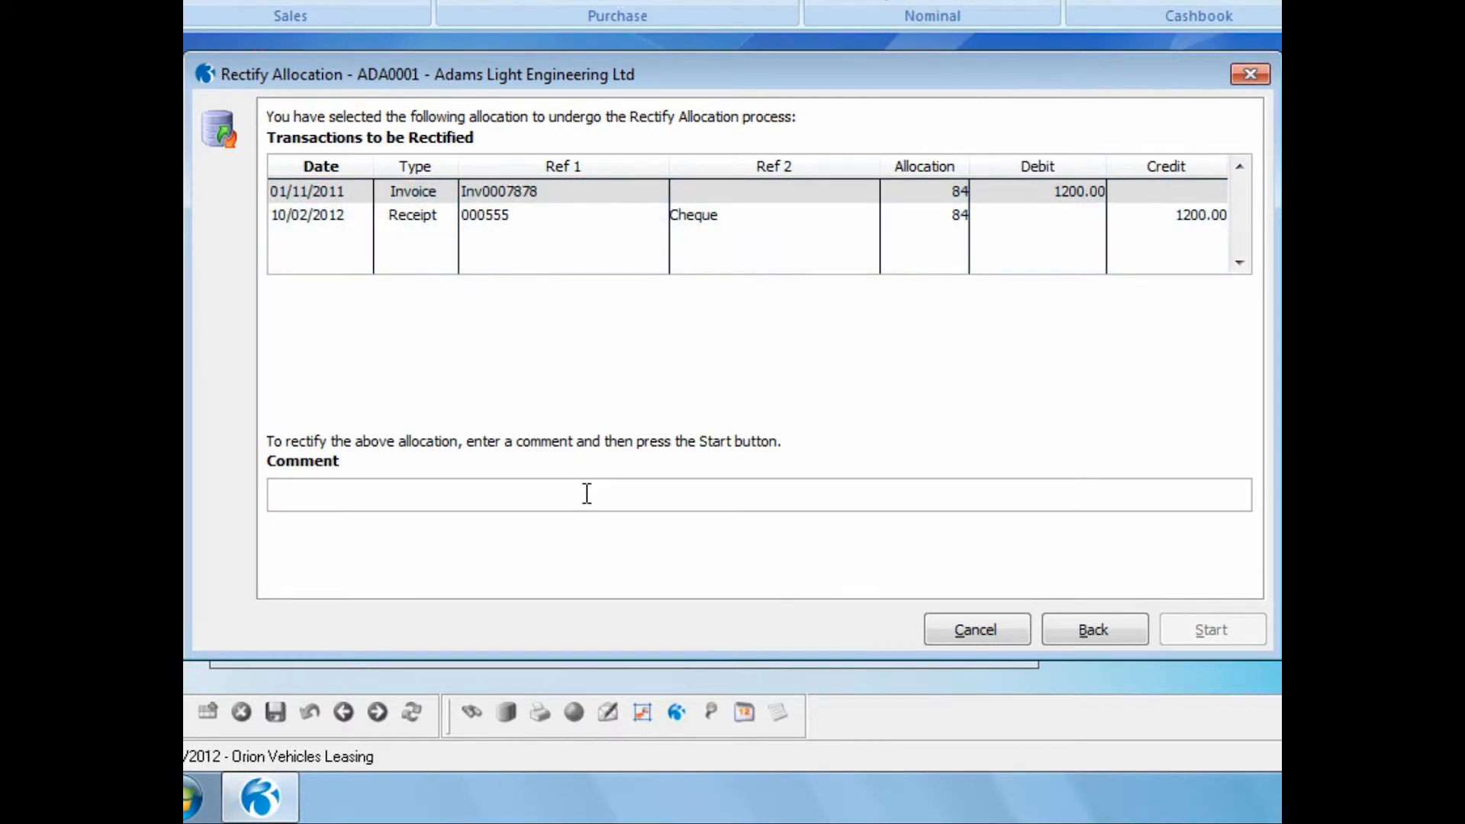
# - Enter the comment "Paid incorrect invoice" and run the Rectify Allocation process
pyautogui.write('Paid i')
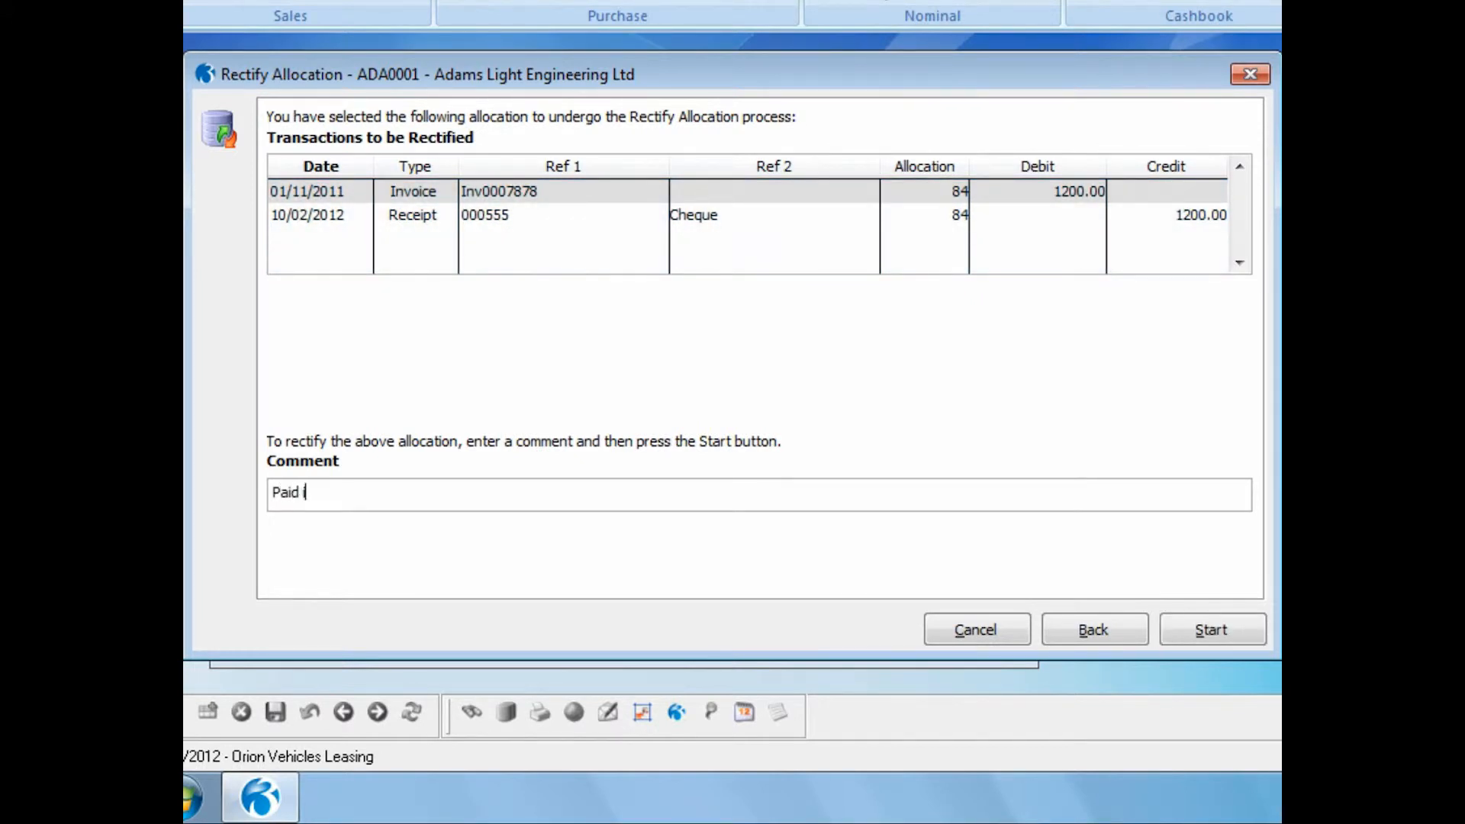
pyautogui.write('ncorrect invoice')
pyautogui.click(1184, 637)
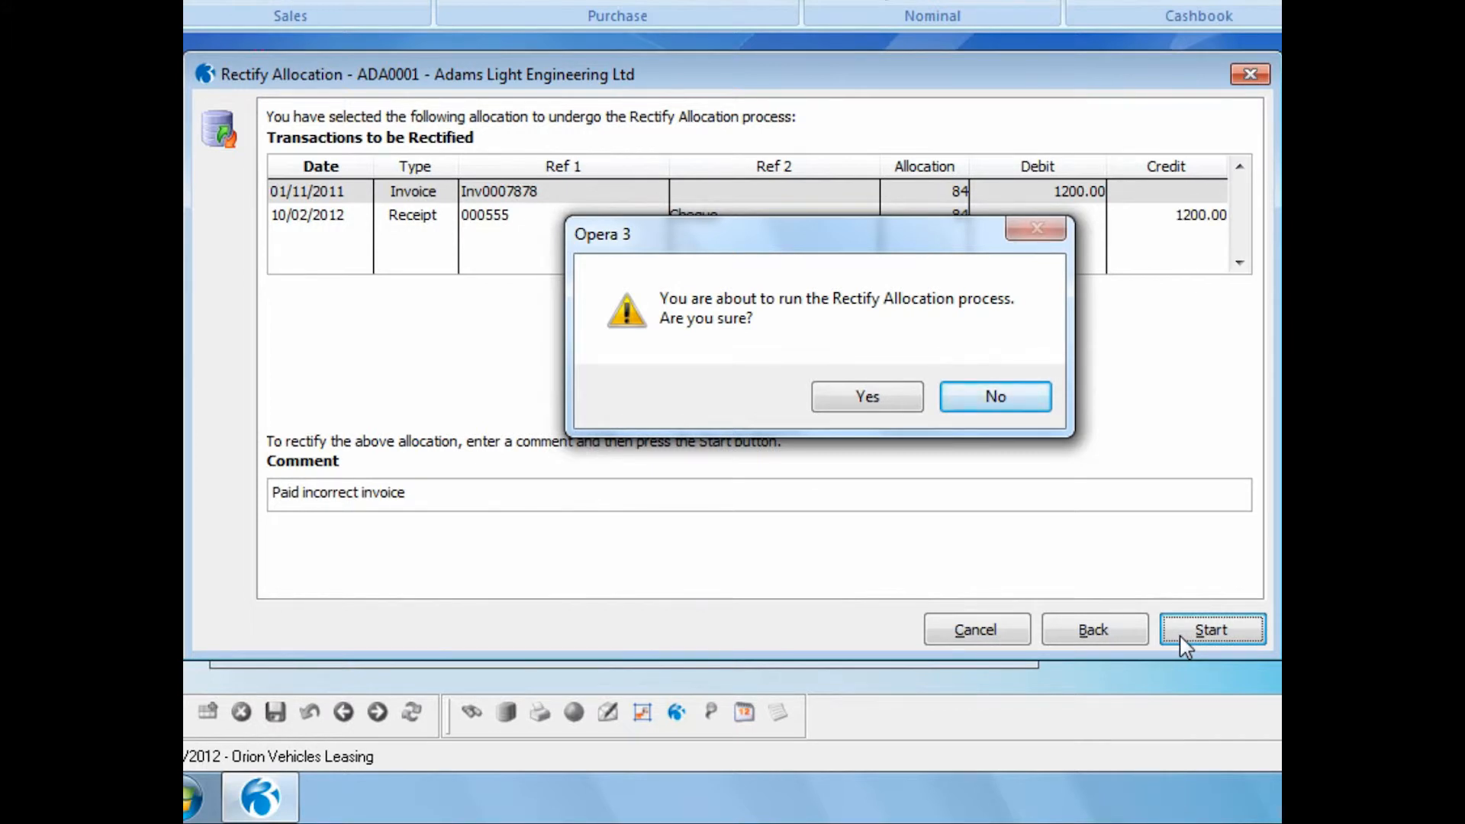
pyautogui.click(853, 396)
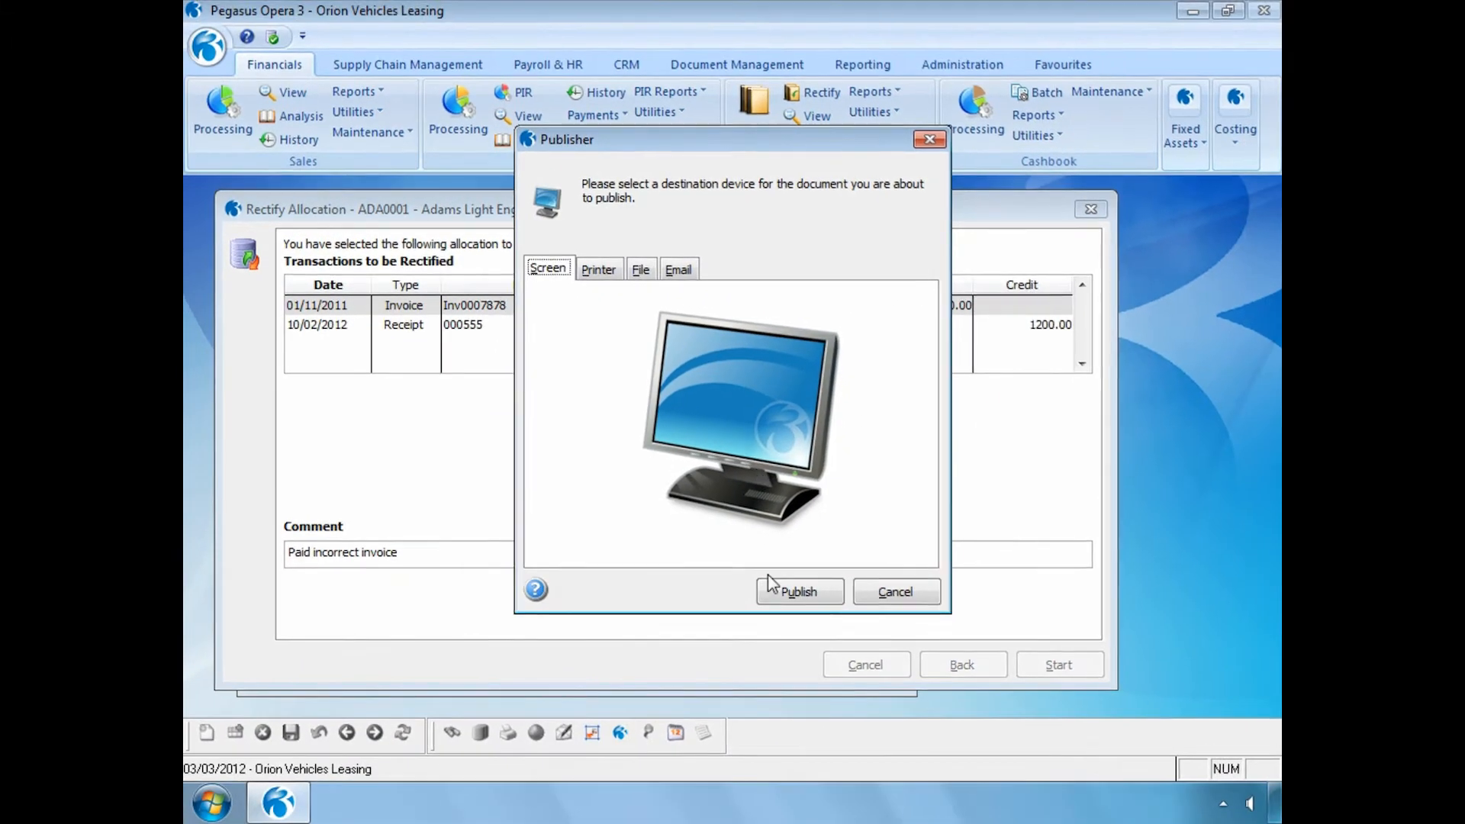
# - Publish the rectified allocations audit to screen, close the report and finish the wizard
pyautogui.click(771, 582)
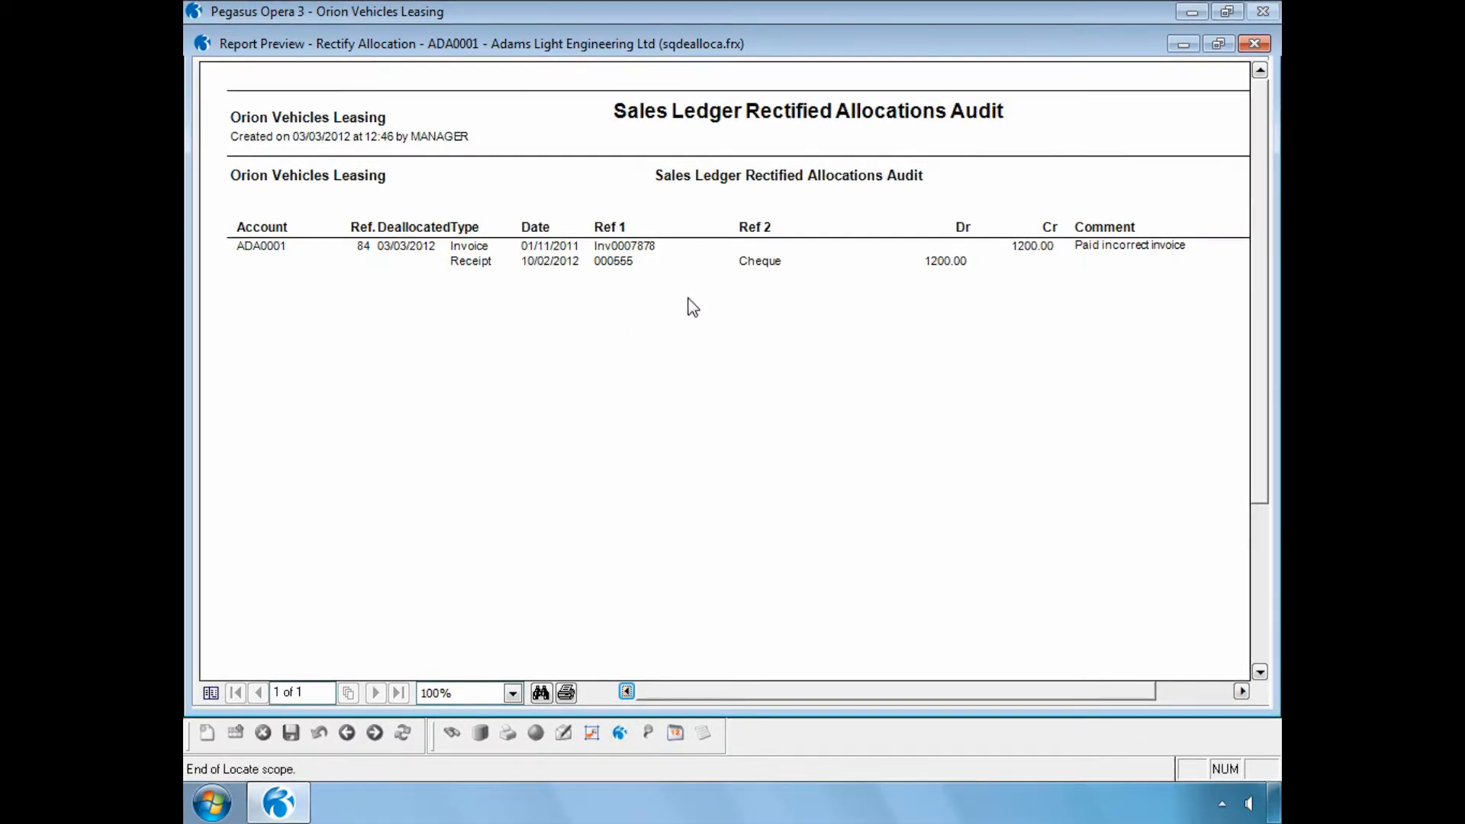
pyautogui.click(1263, 46)
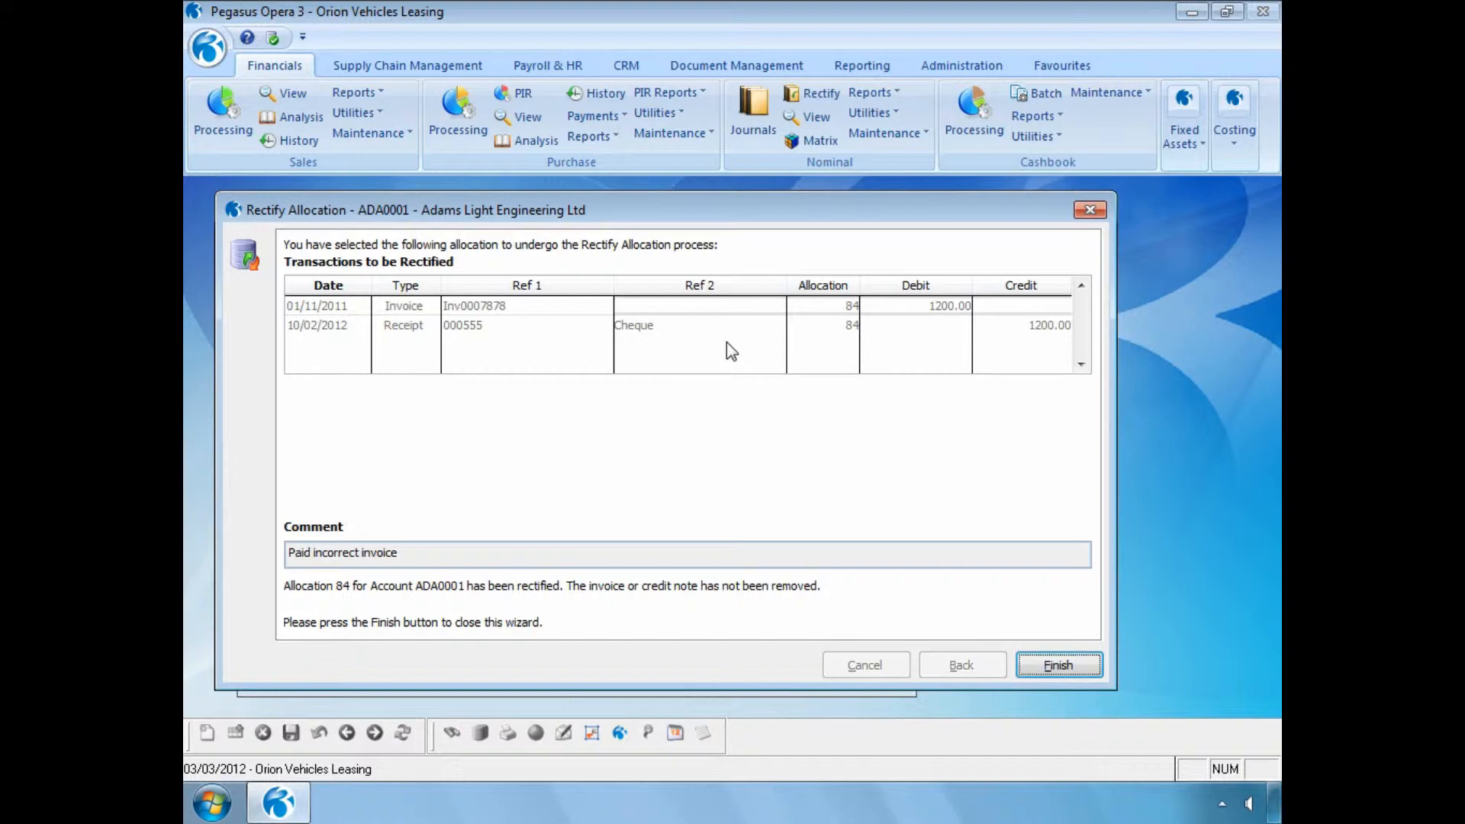
pyautogui.click(1041, 662)
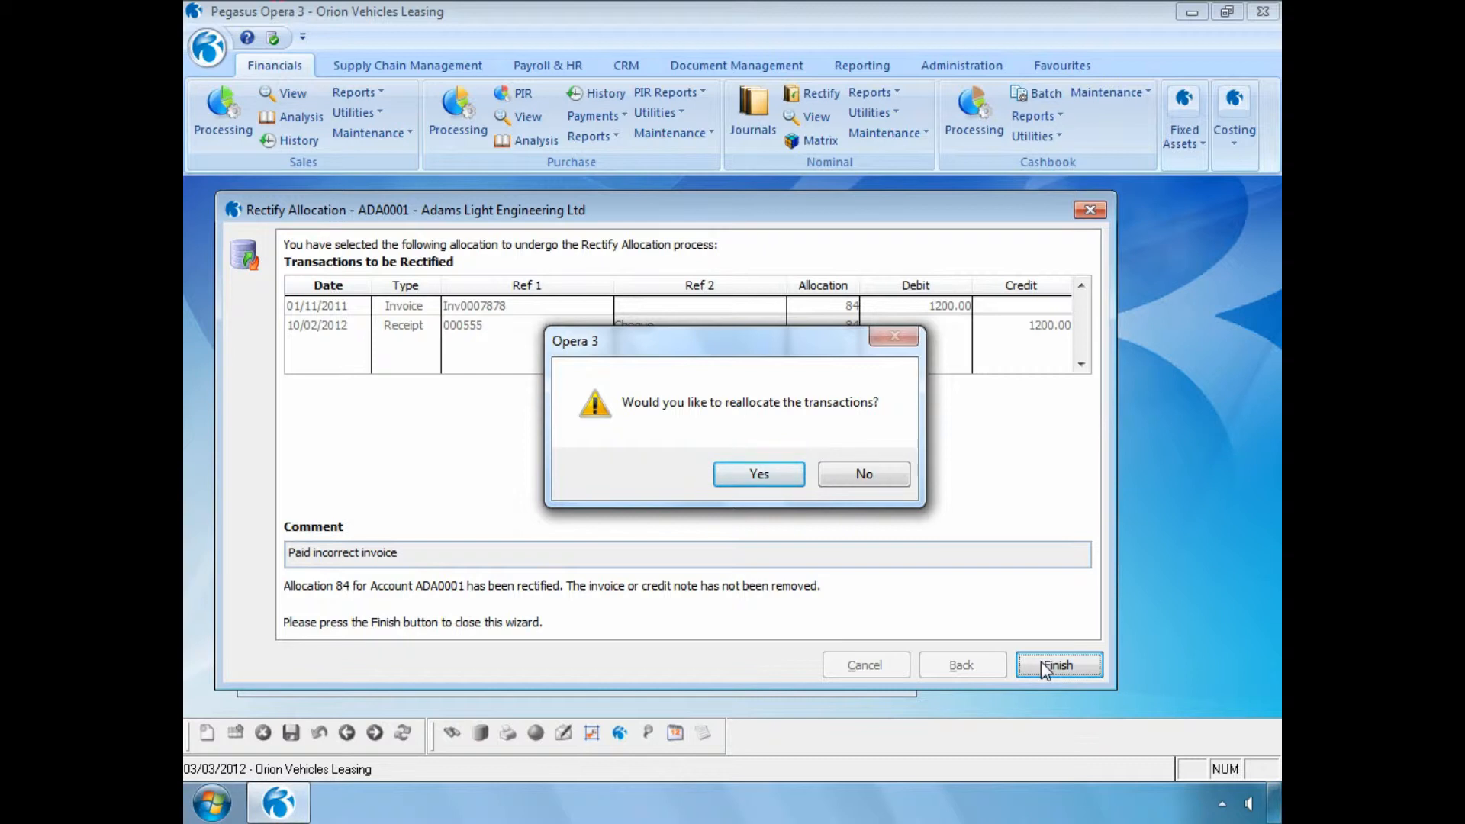
# - Choose to reallocate the transactions, matching cheque receipt 000555 to invoice INV00667, and accept the allocation
pyautogui.click(738, 474)
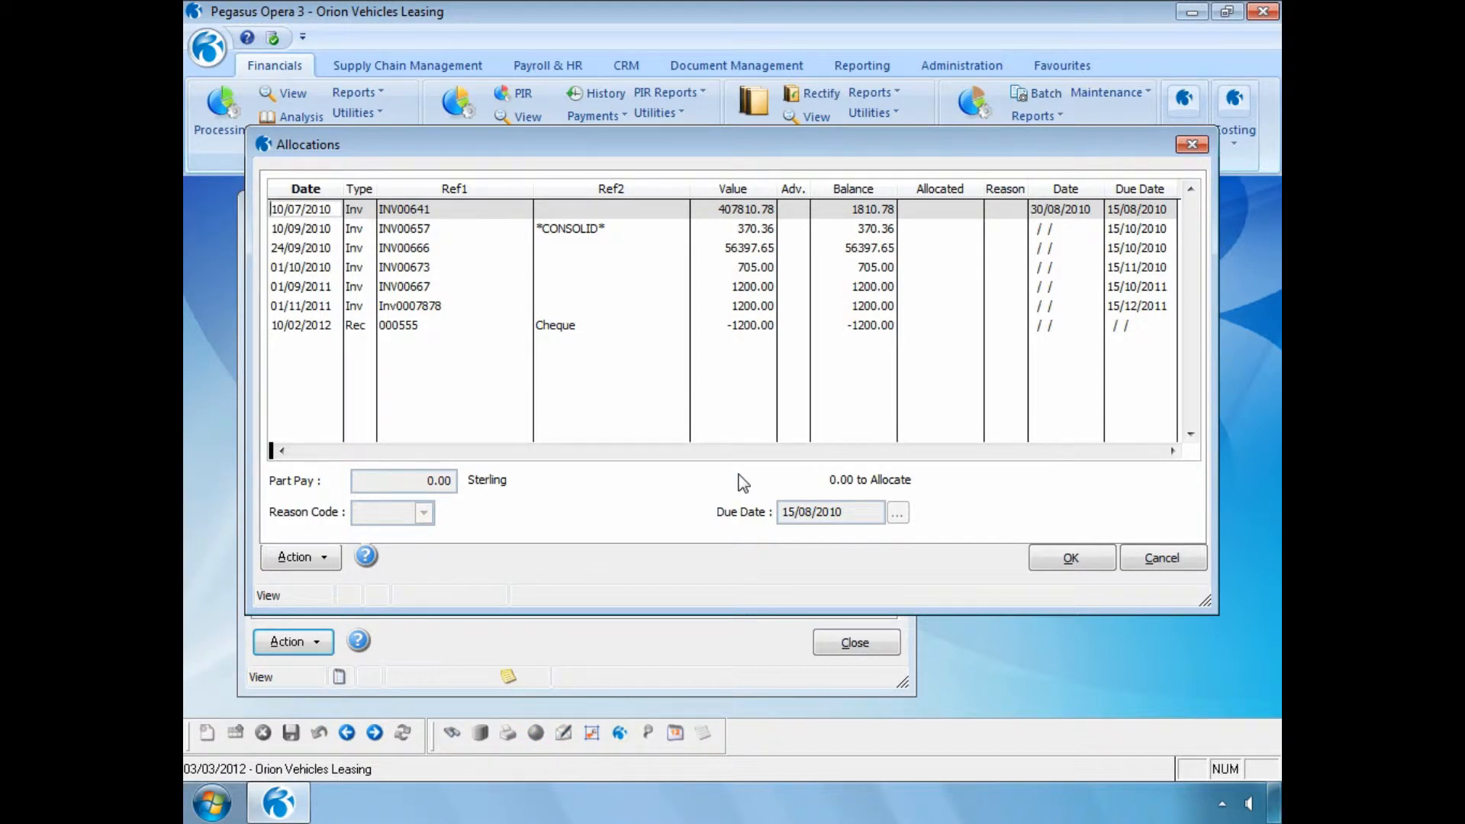
pyautogui.click(595, 328)
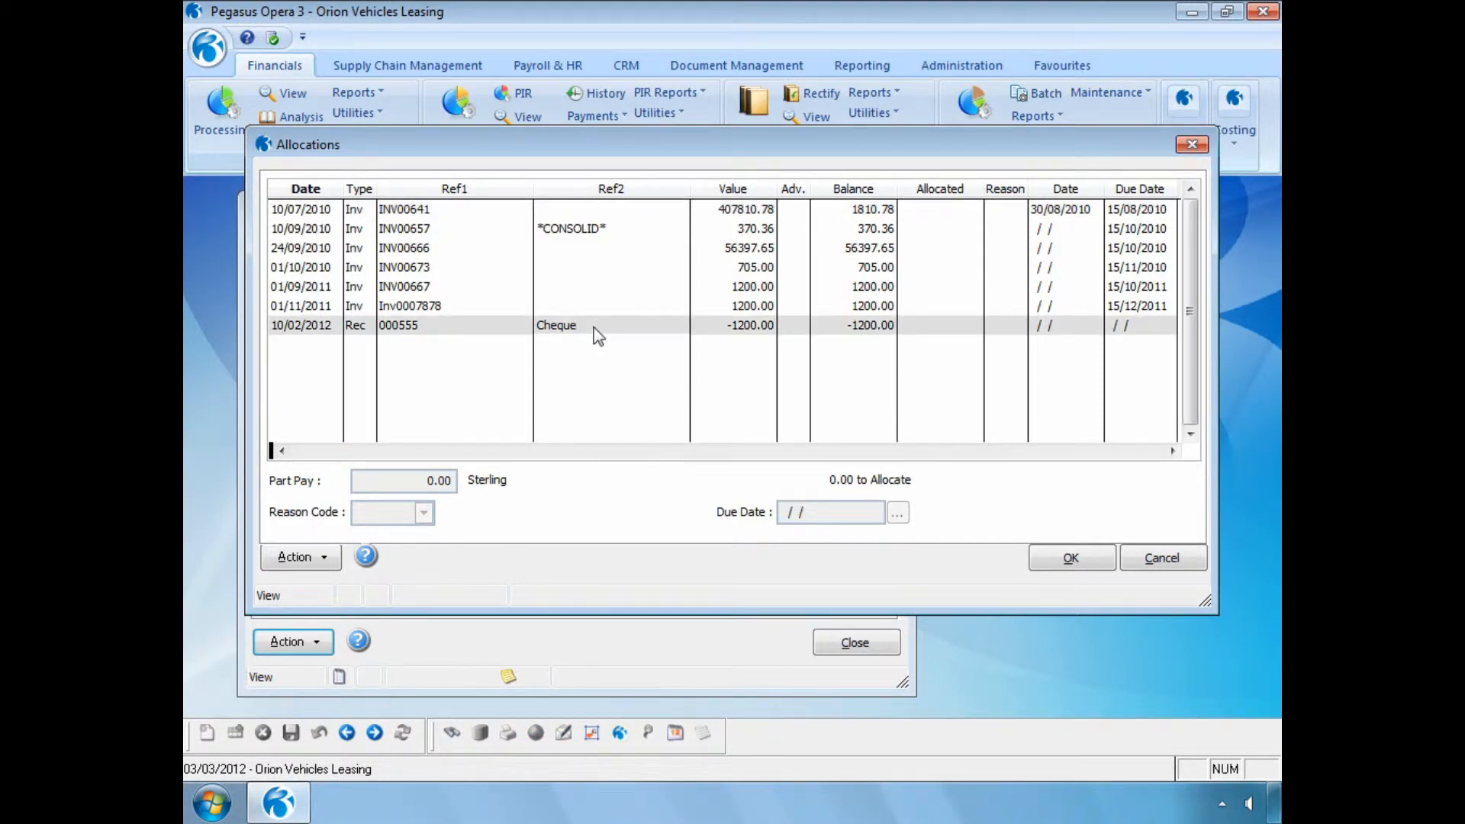
pyautogui.doubleClick(594, 329)
pyautogui.click(582, 287)
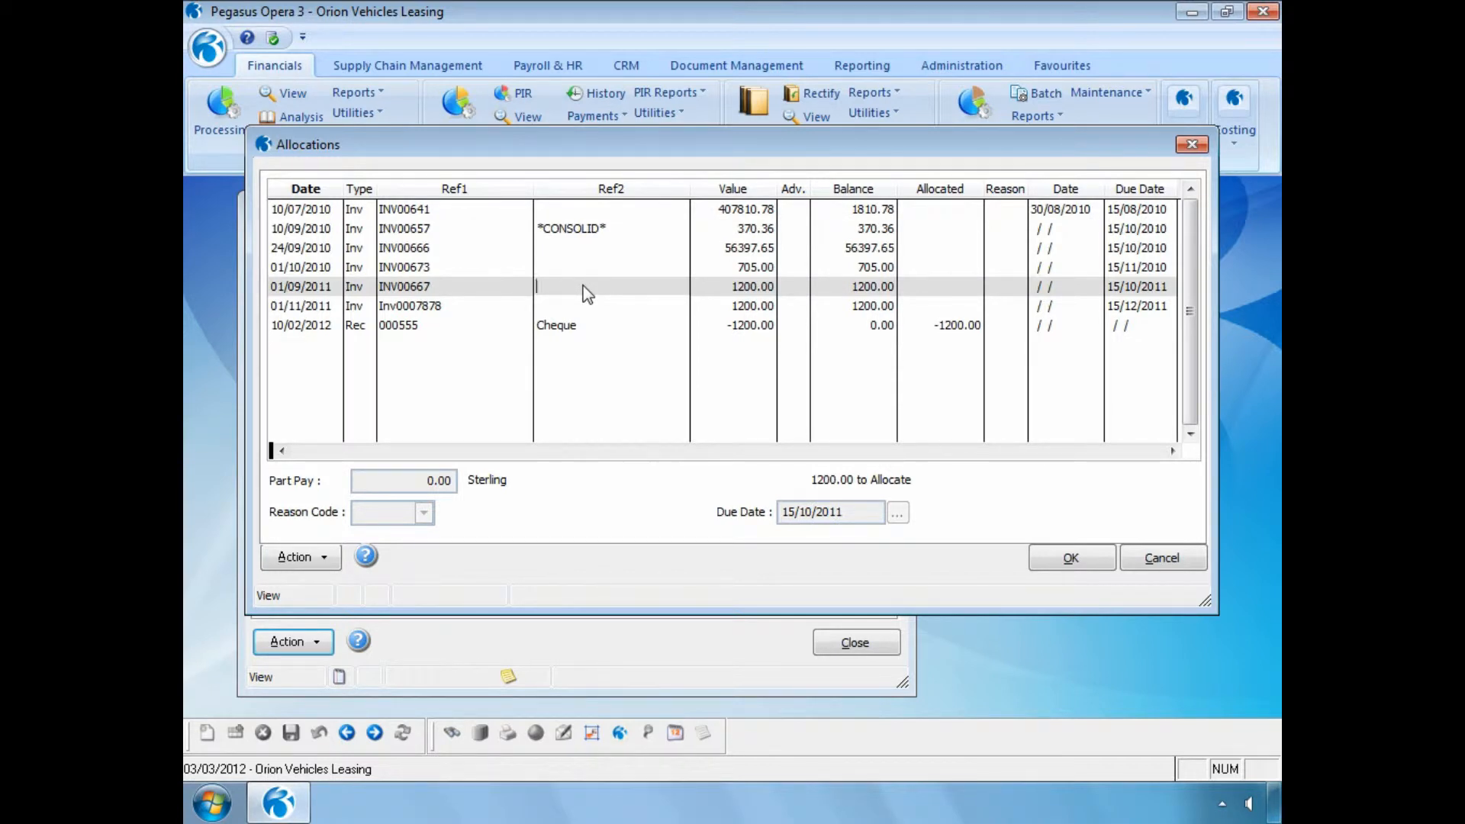
pyautogui.press('Return')
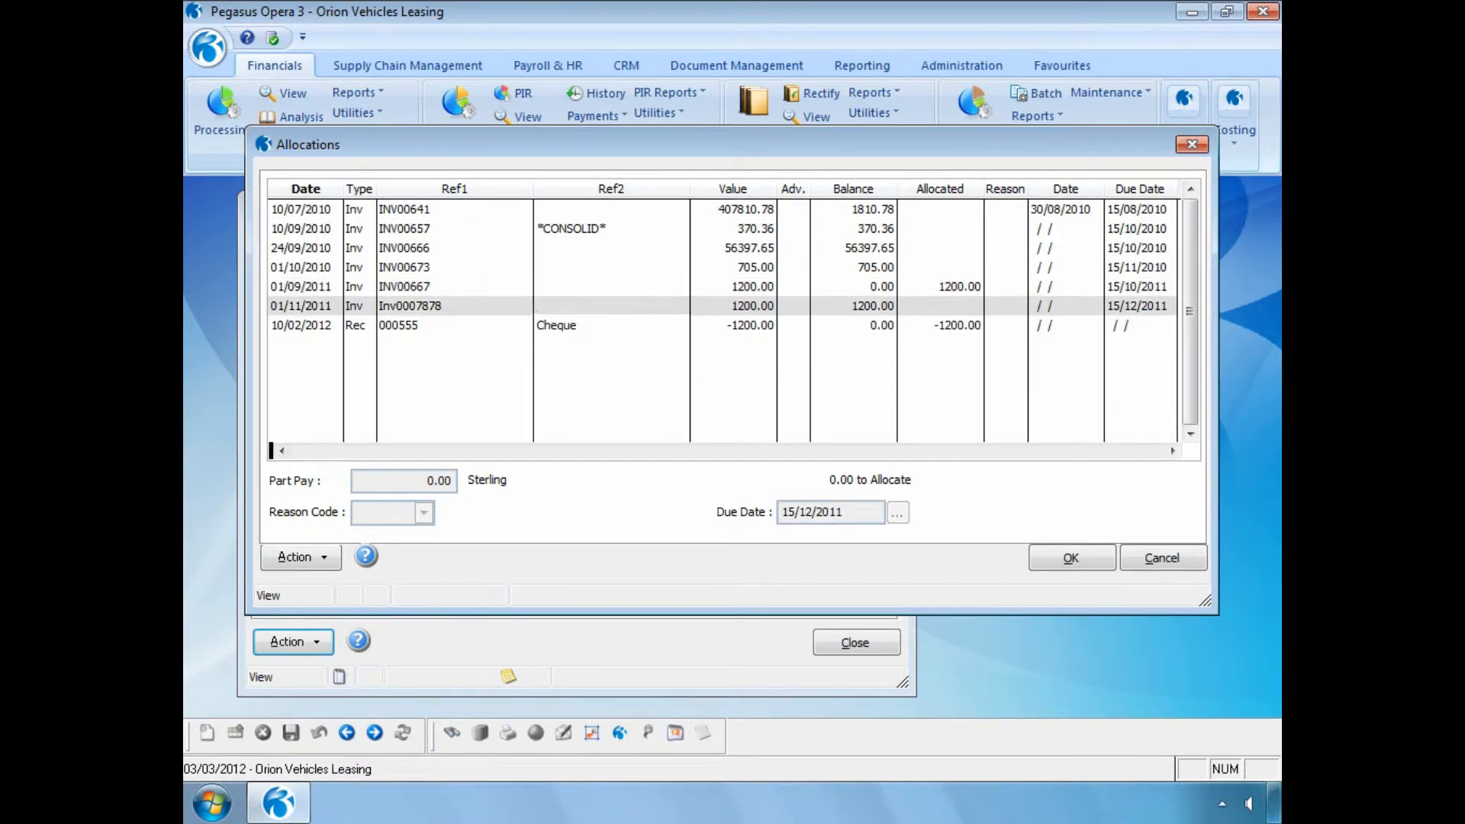
pyautogui.click(1049, 558)
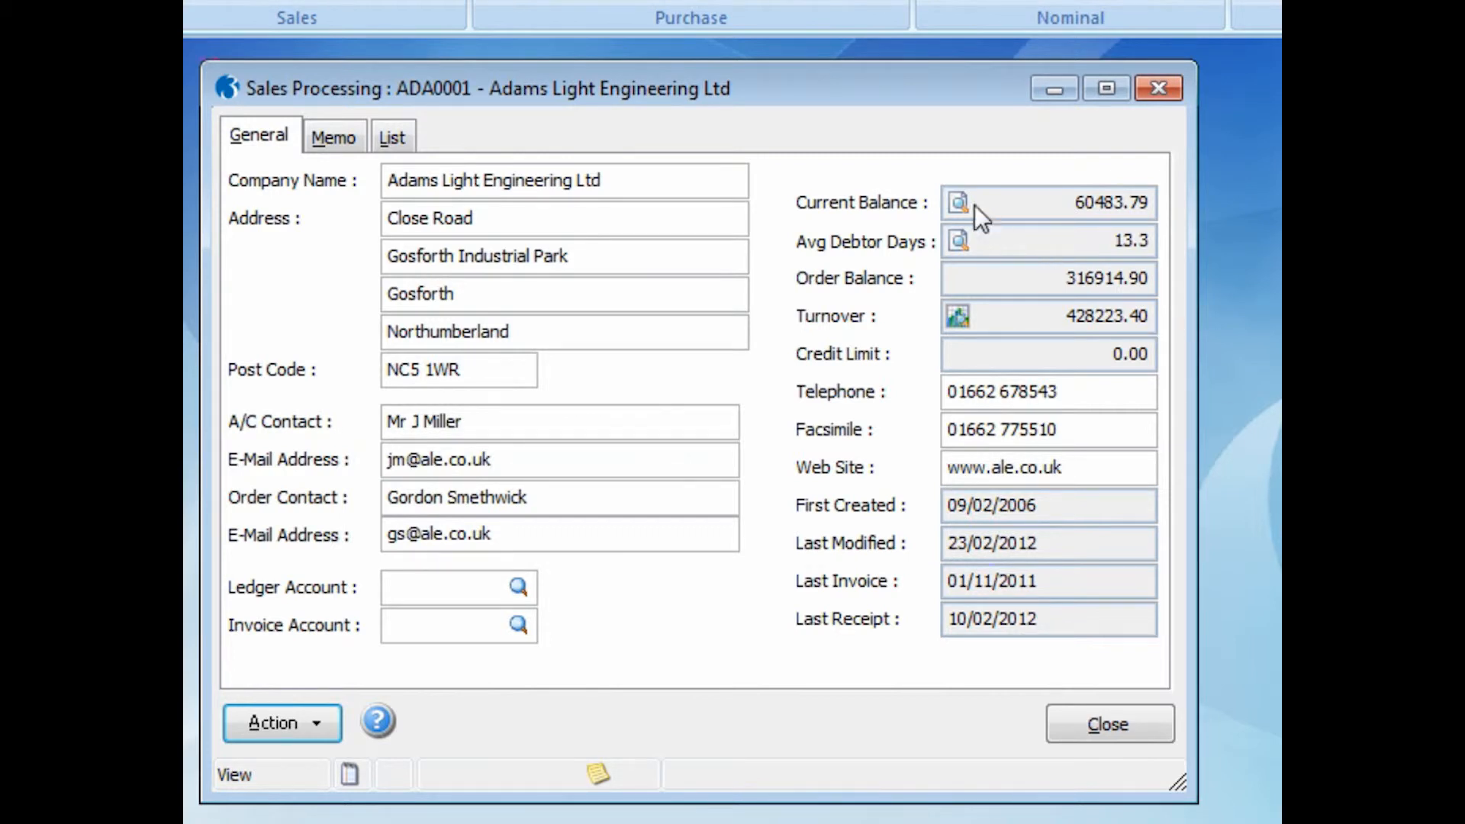
# - Open the account's current balance transactions and check the status of receipt 000555 and invoices INV00667 and Inv0007878
pyautogui.click(955, 201)
pyautogui.click(922, 533)
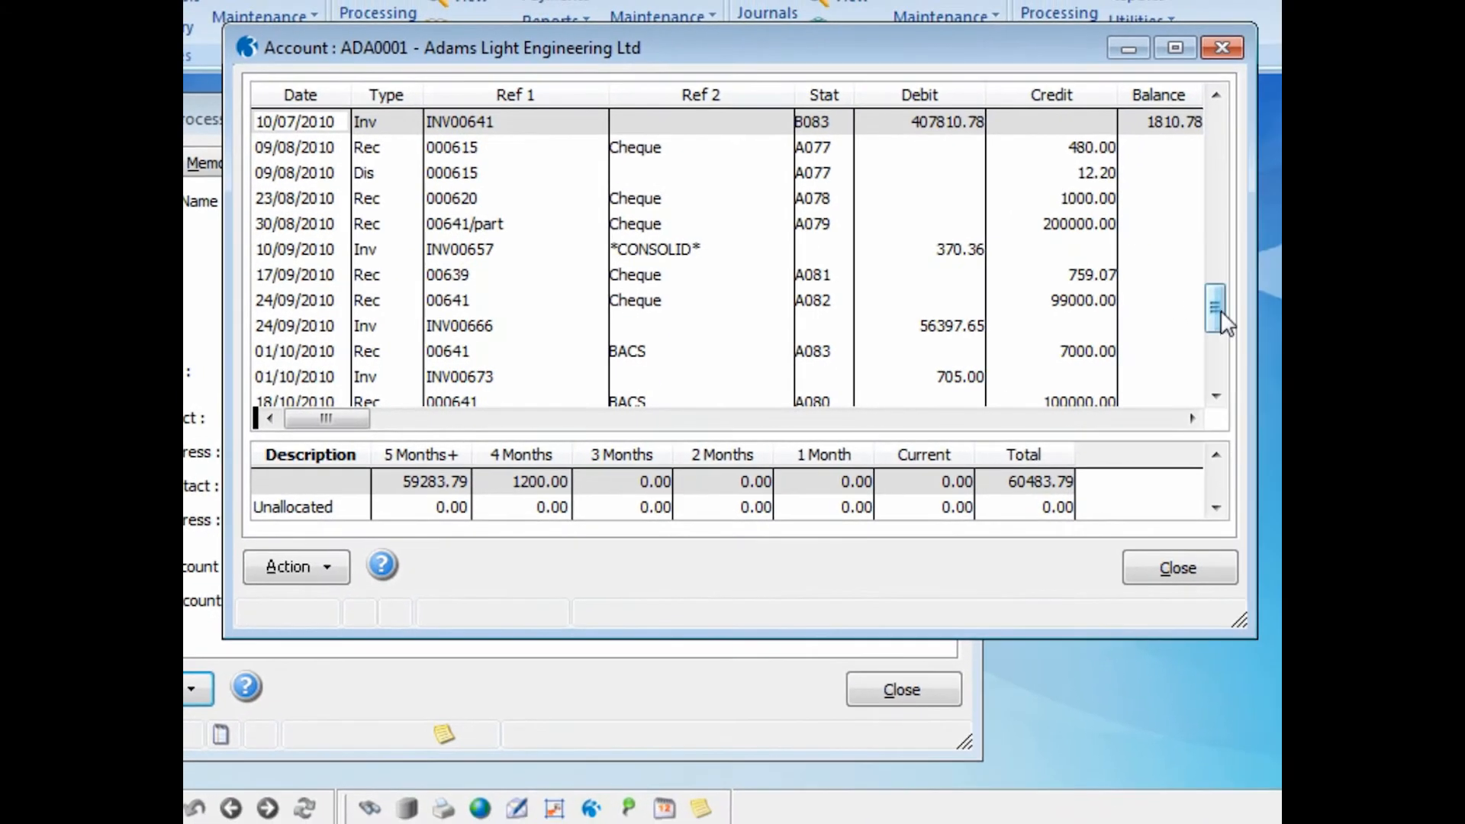
pyautogui.scroll(-3, 1223, 397)
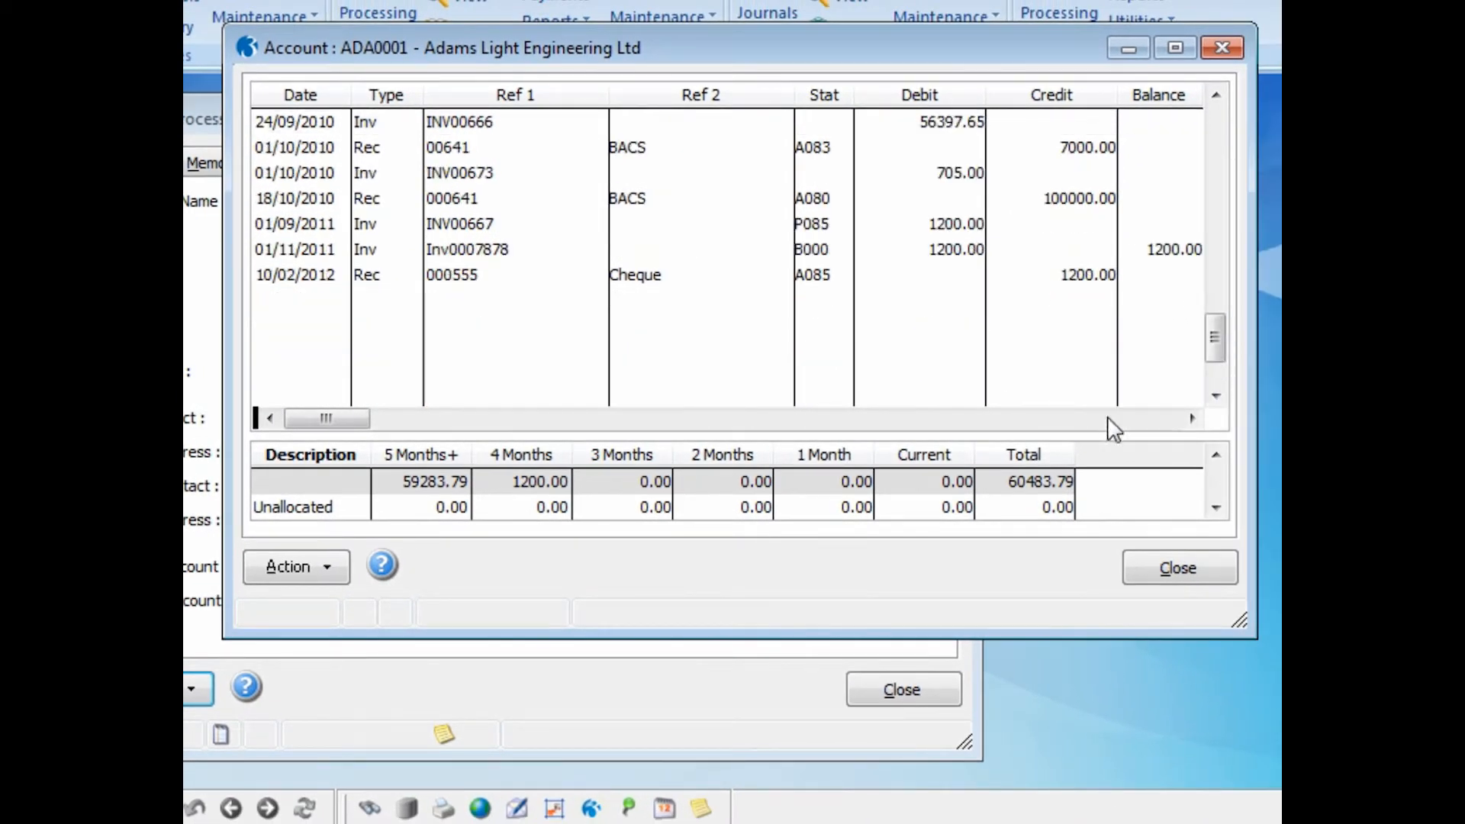
pyautogui.click(499, 281)
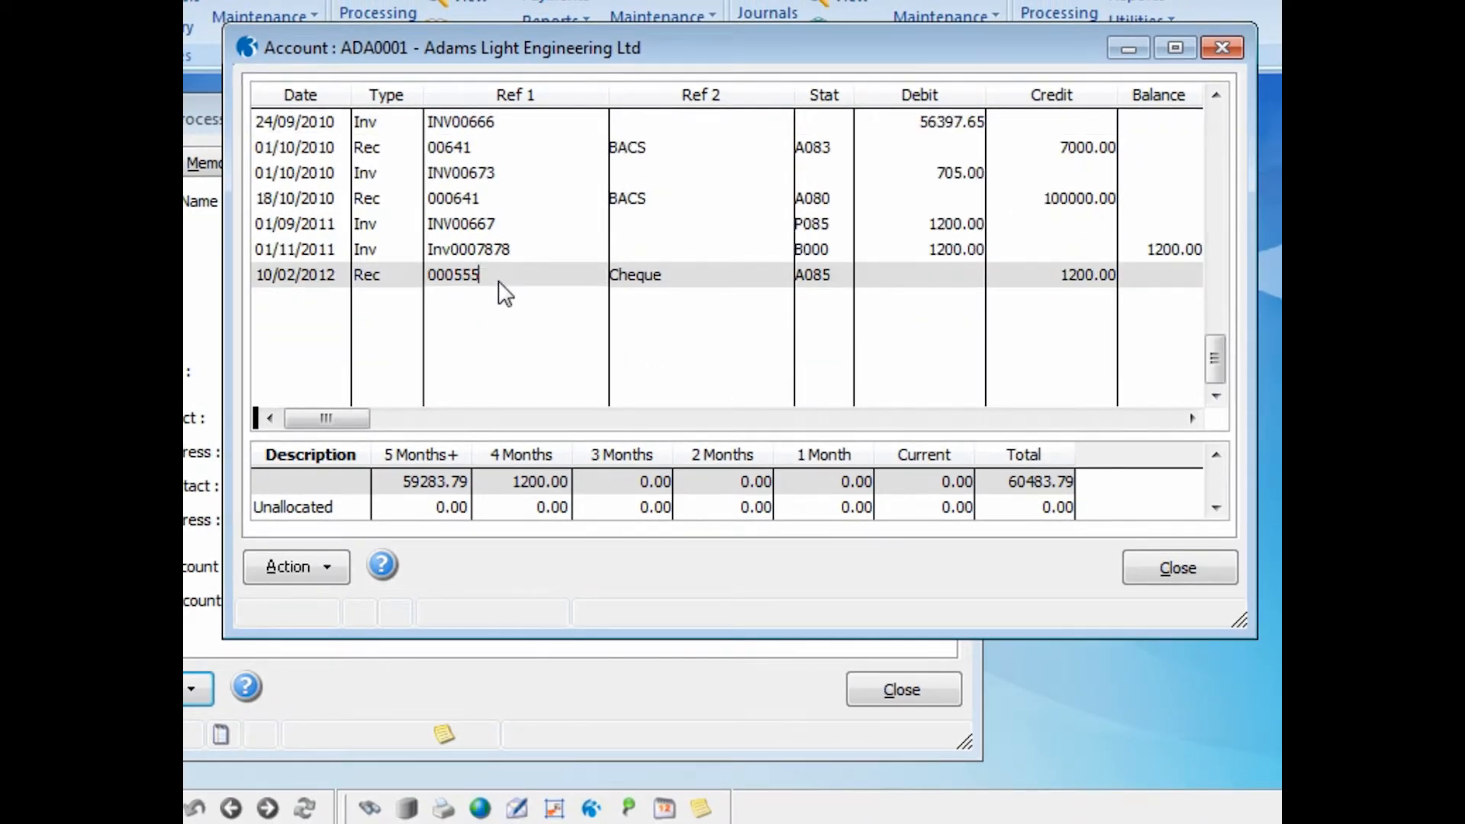
pyautogui.click(498, 214)
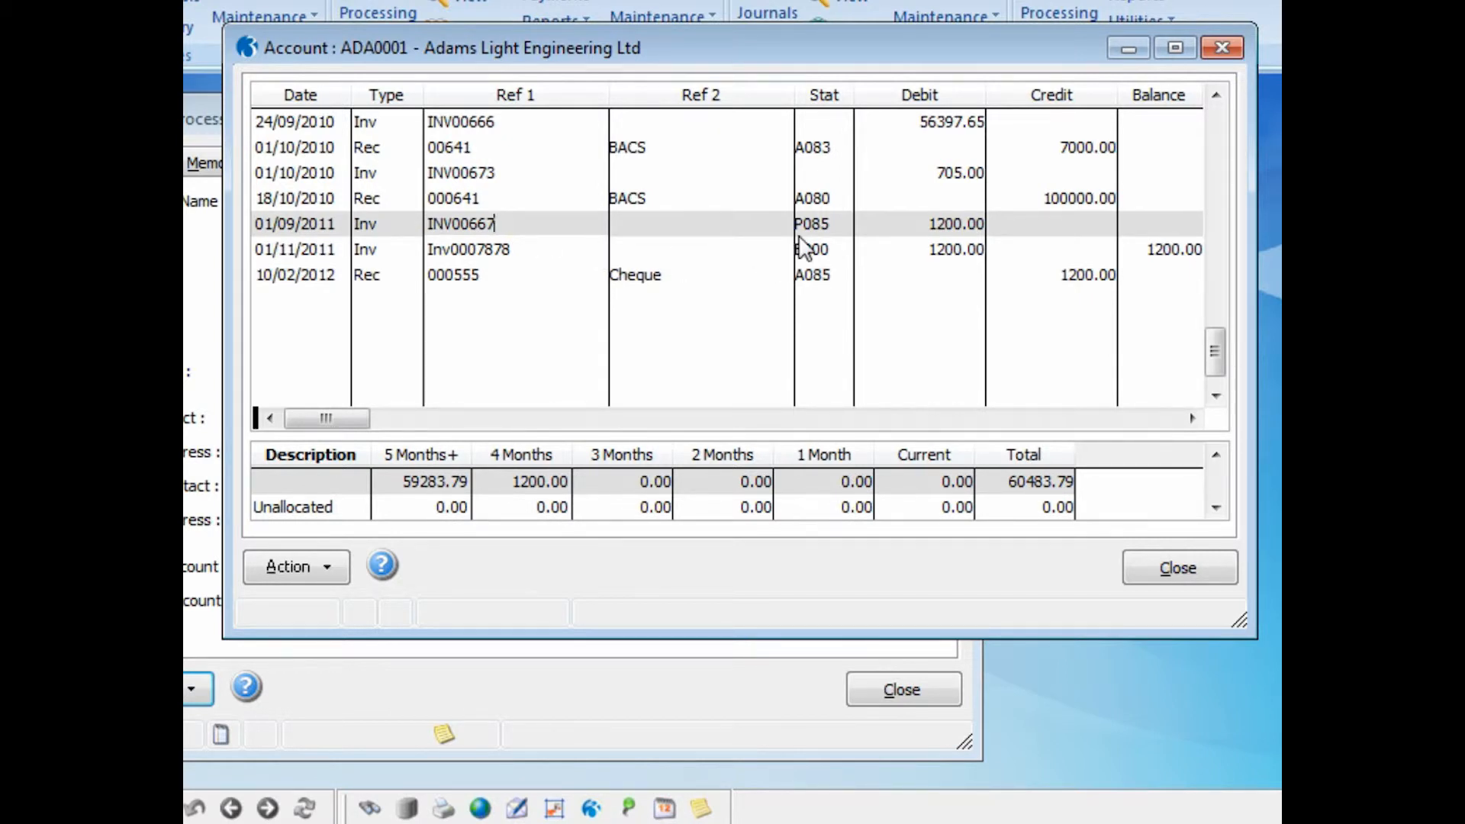
pyautogui.click(499, 250)
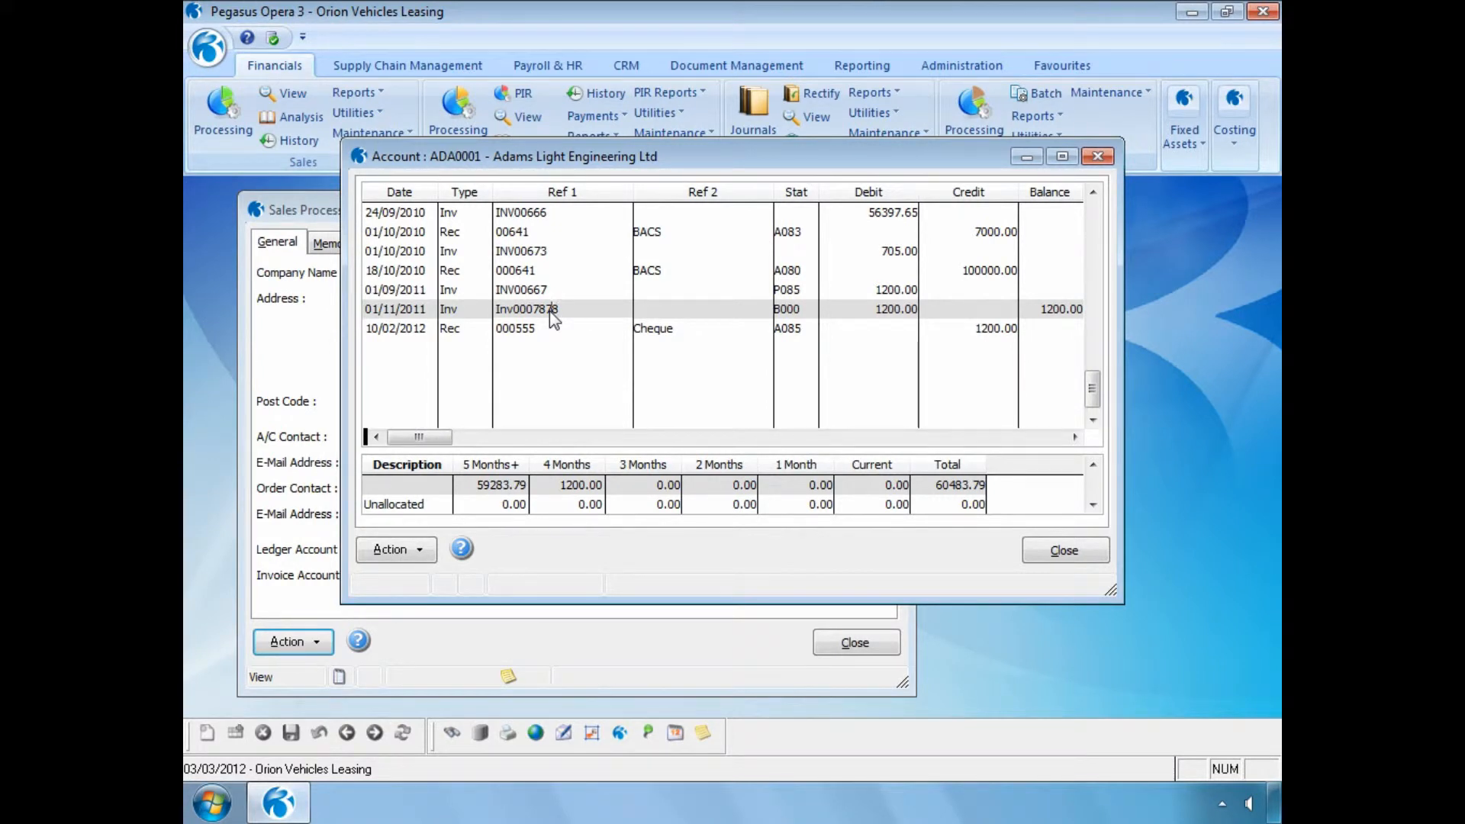
# - Close the account transactions and post cheque receipt Rec456 for 4800.00 on Abington Hire Limited, allocating it to invoice INV556
pyautogui.click(1057, 554)
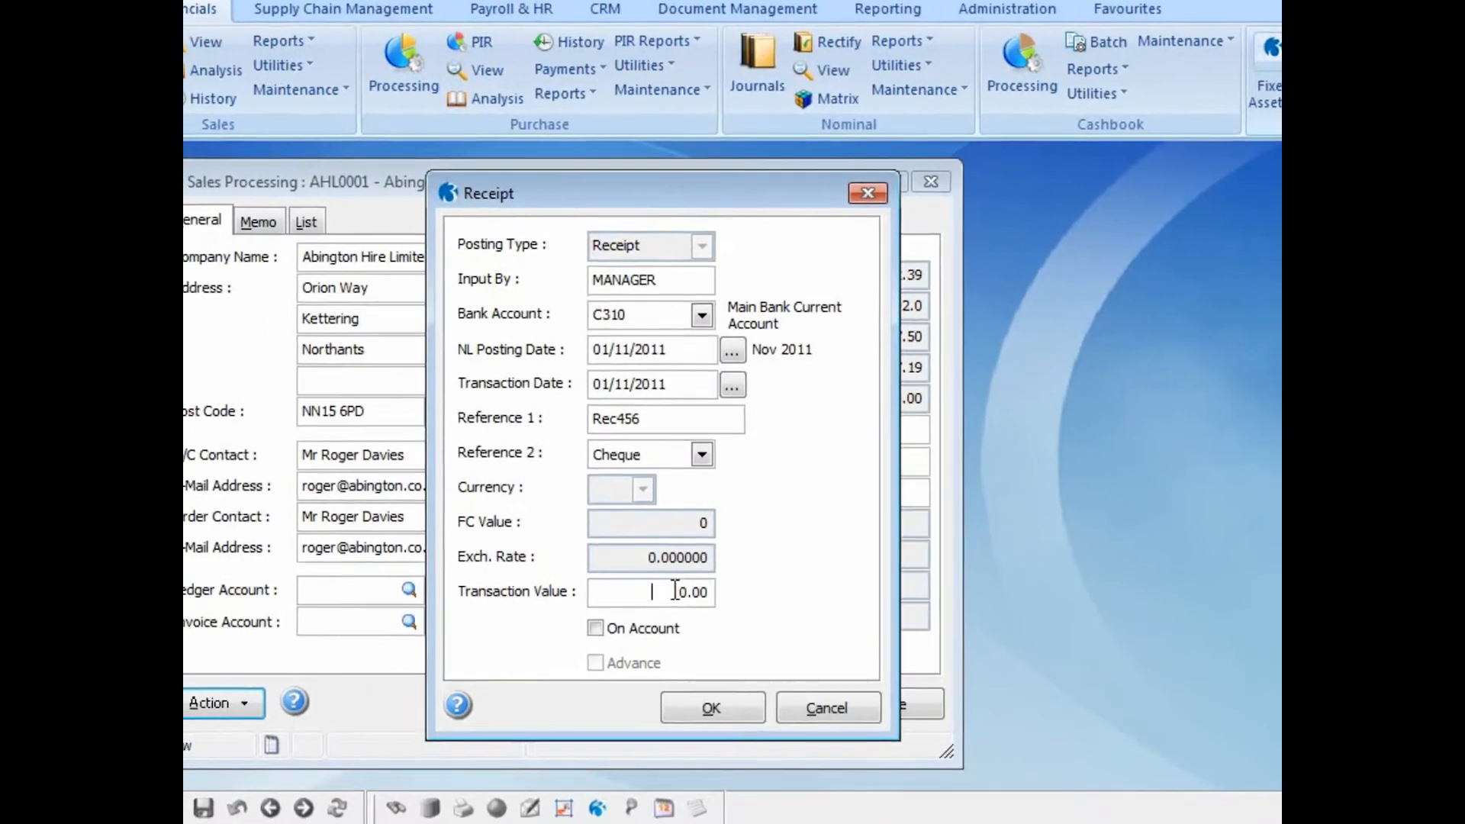
pyautogui.write('4800')
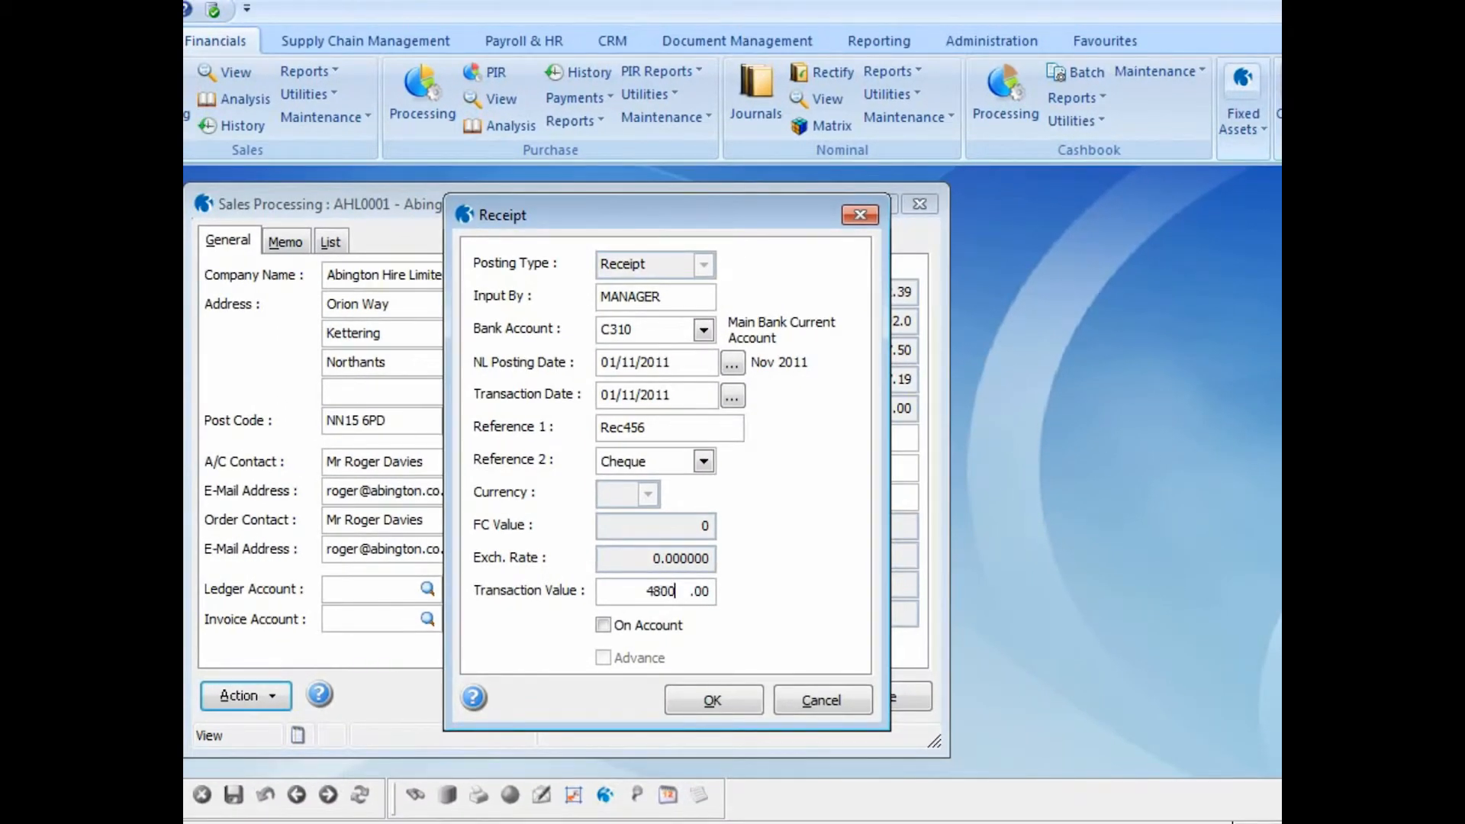
pyautogui.click(697, 693)
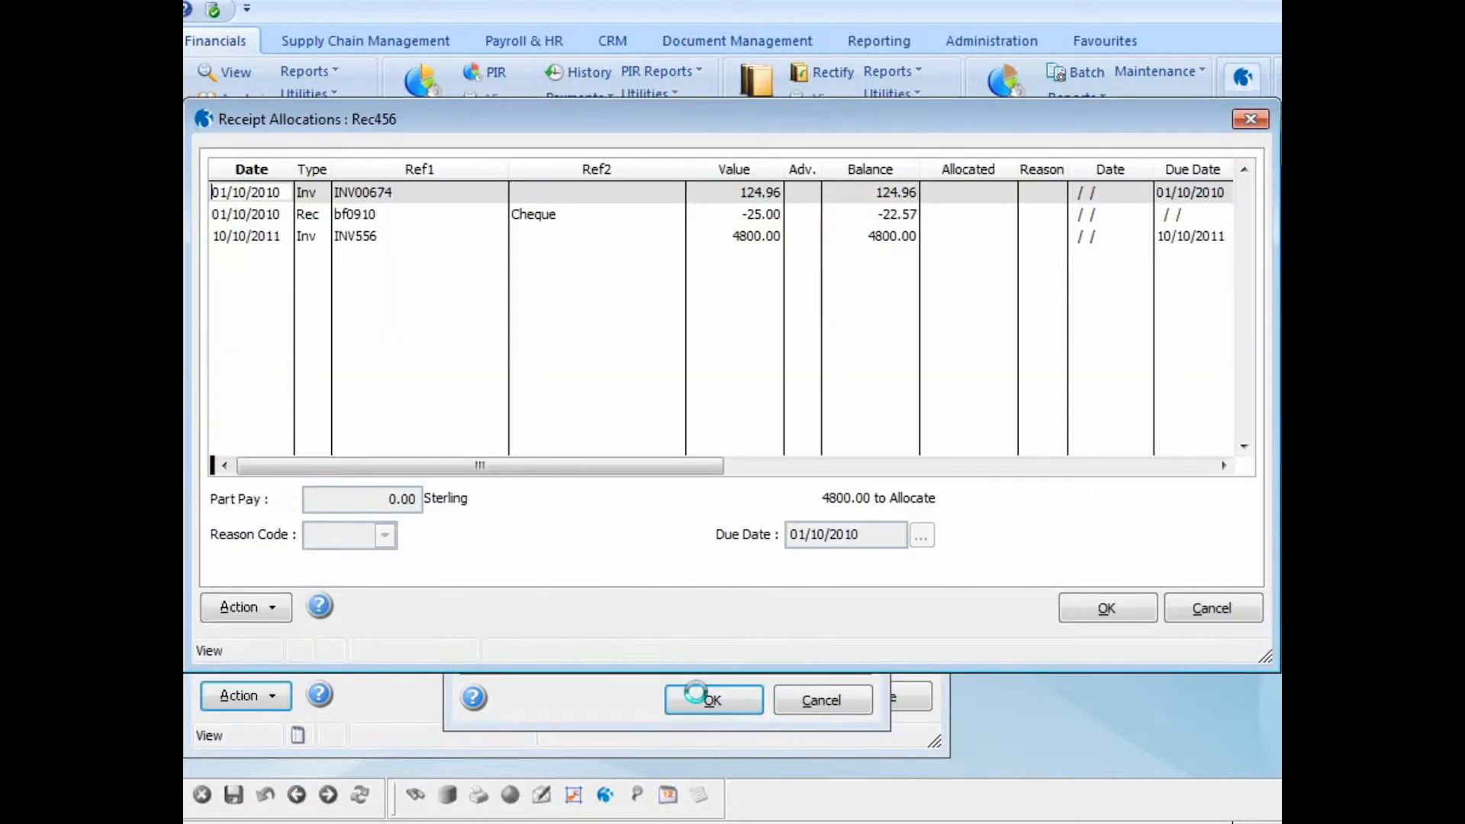
pyautogui.doubleClick(363, 235)
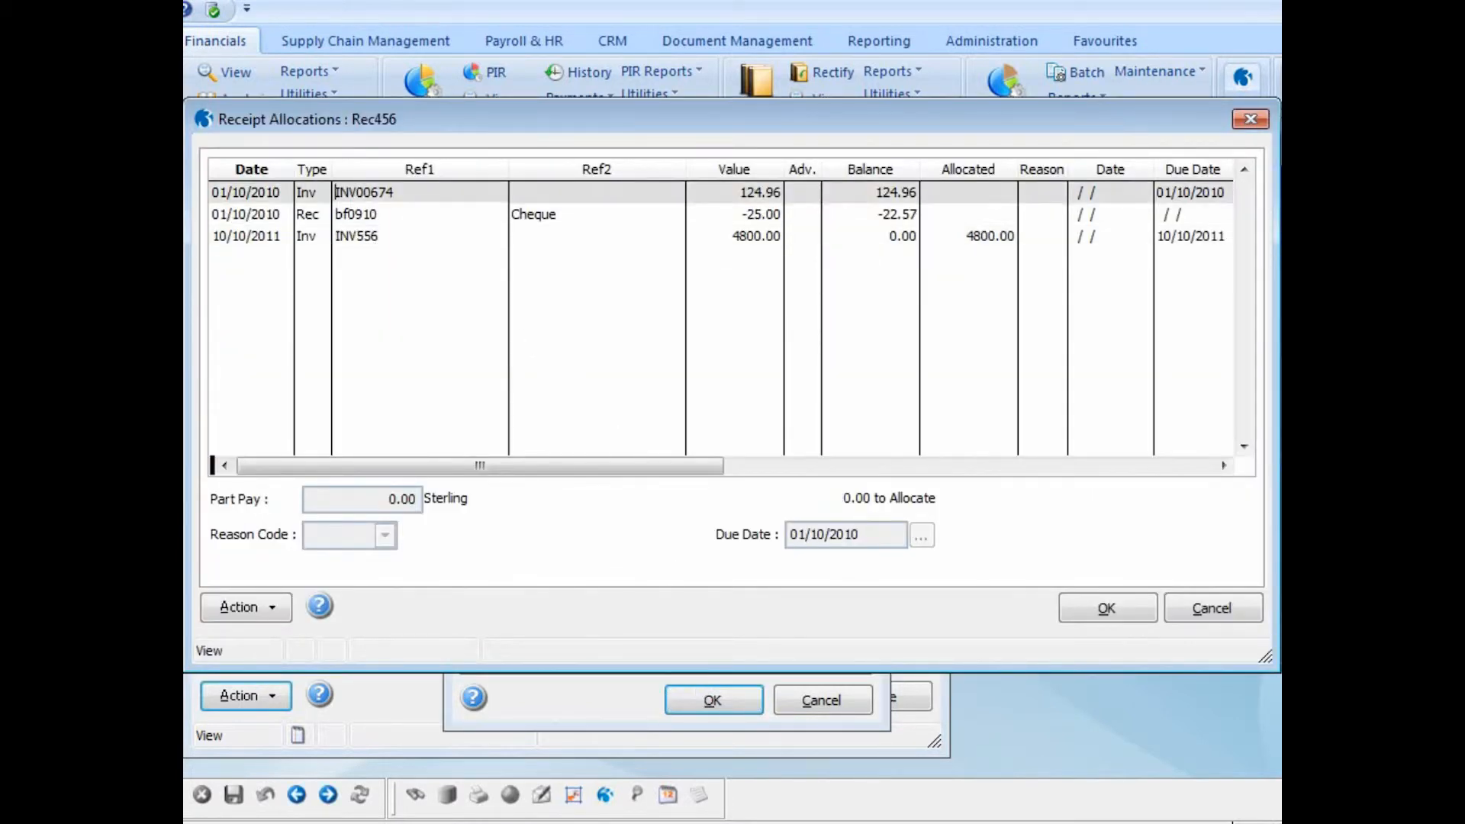
pyautogui.click(1095, 618)
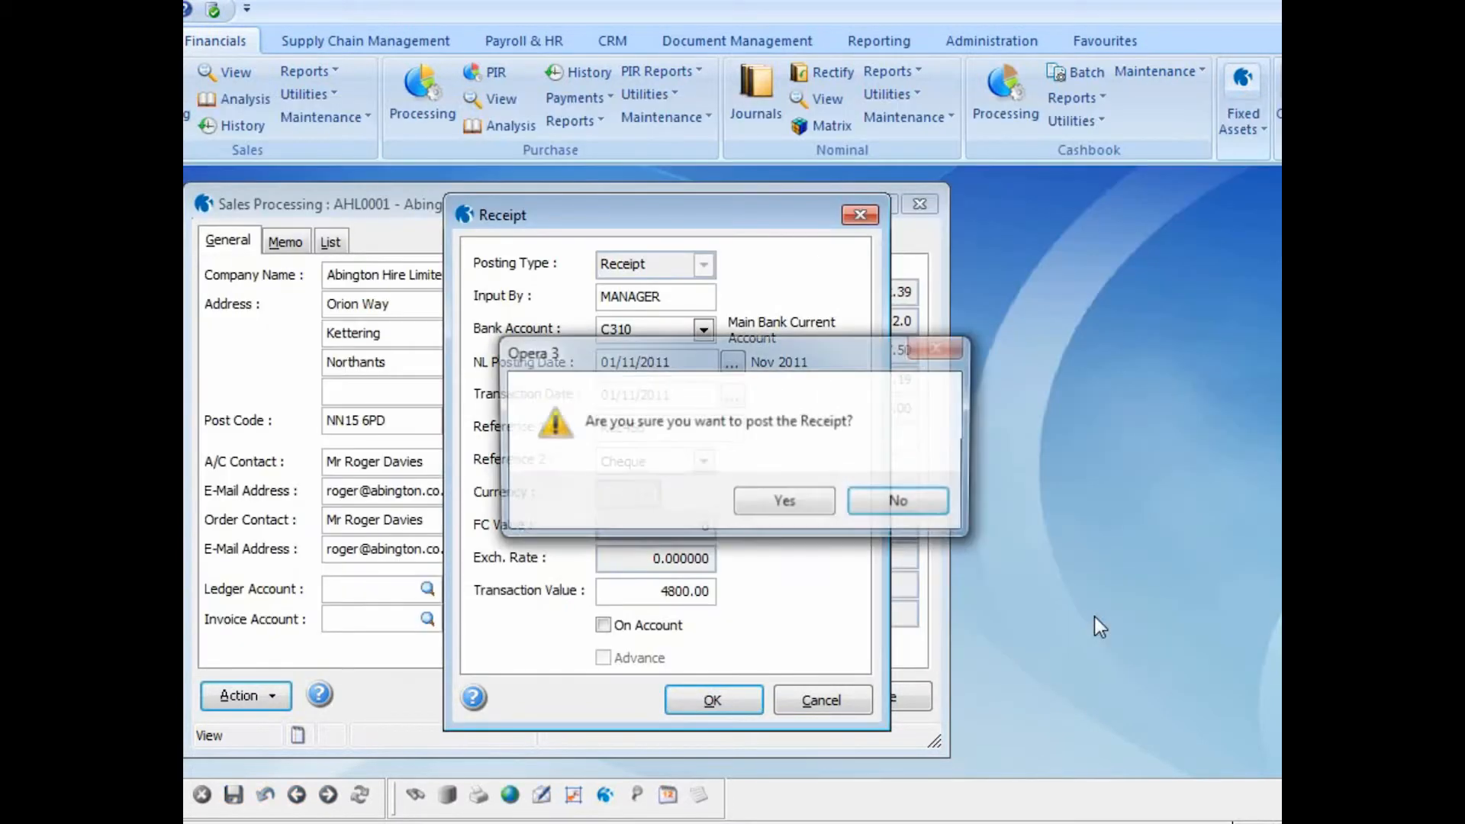
pyautogui.click(795, 508)
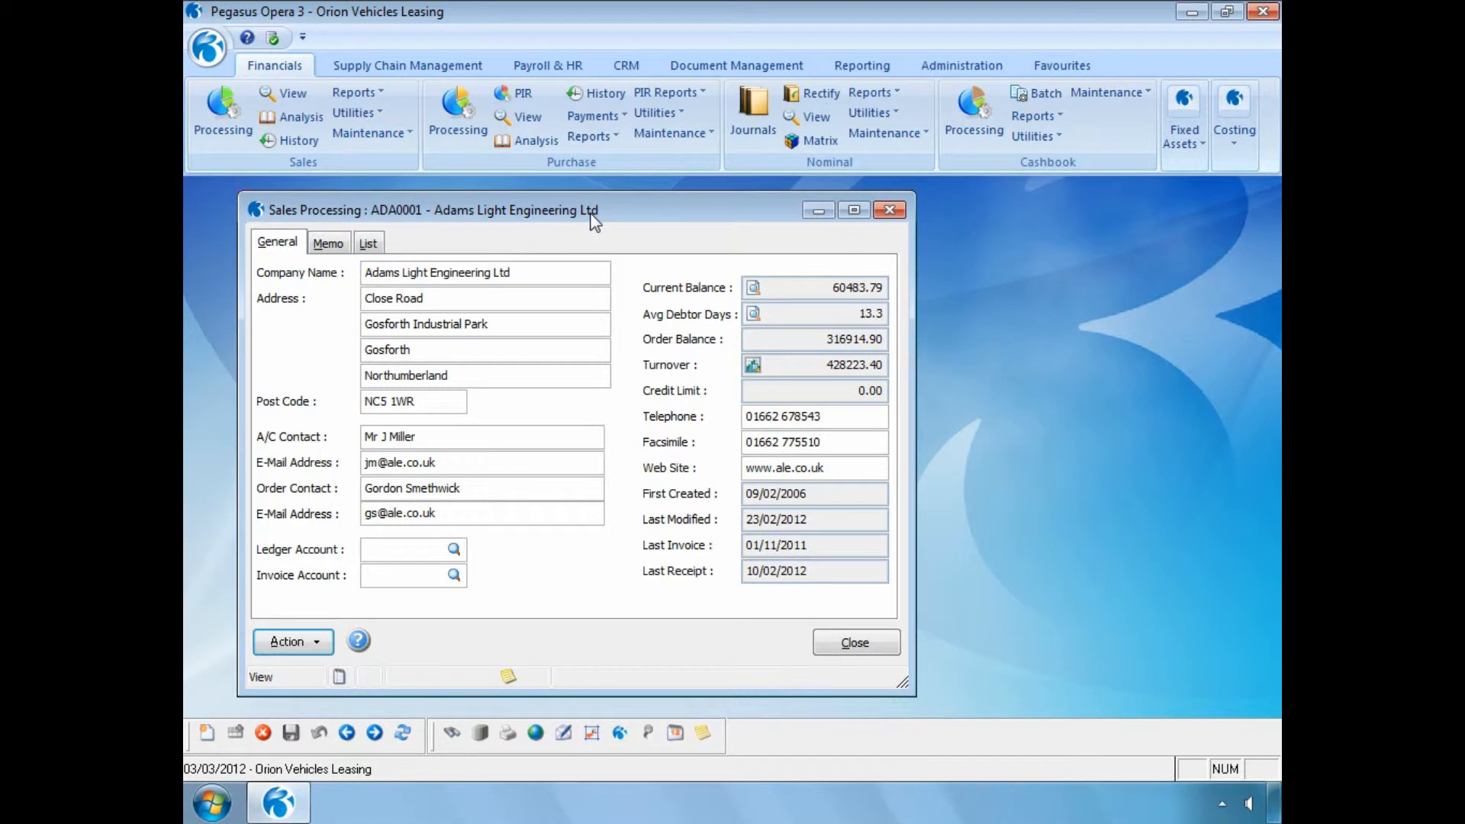
# - Start Rectify Allocation for Abington Hire Limited and list all allocated transactions using Selected Range with blank allocation dates
pyautogui.press('pagedown')
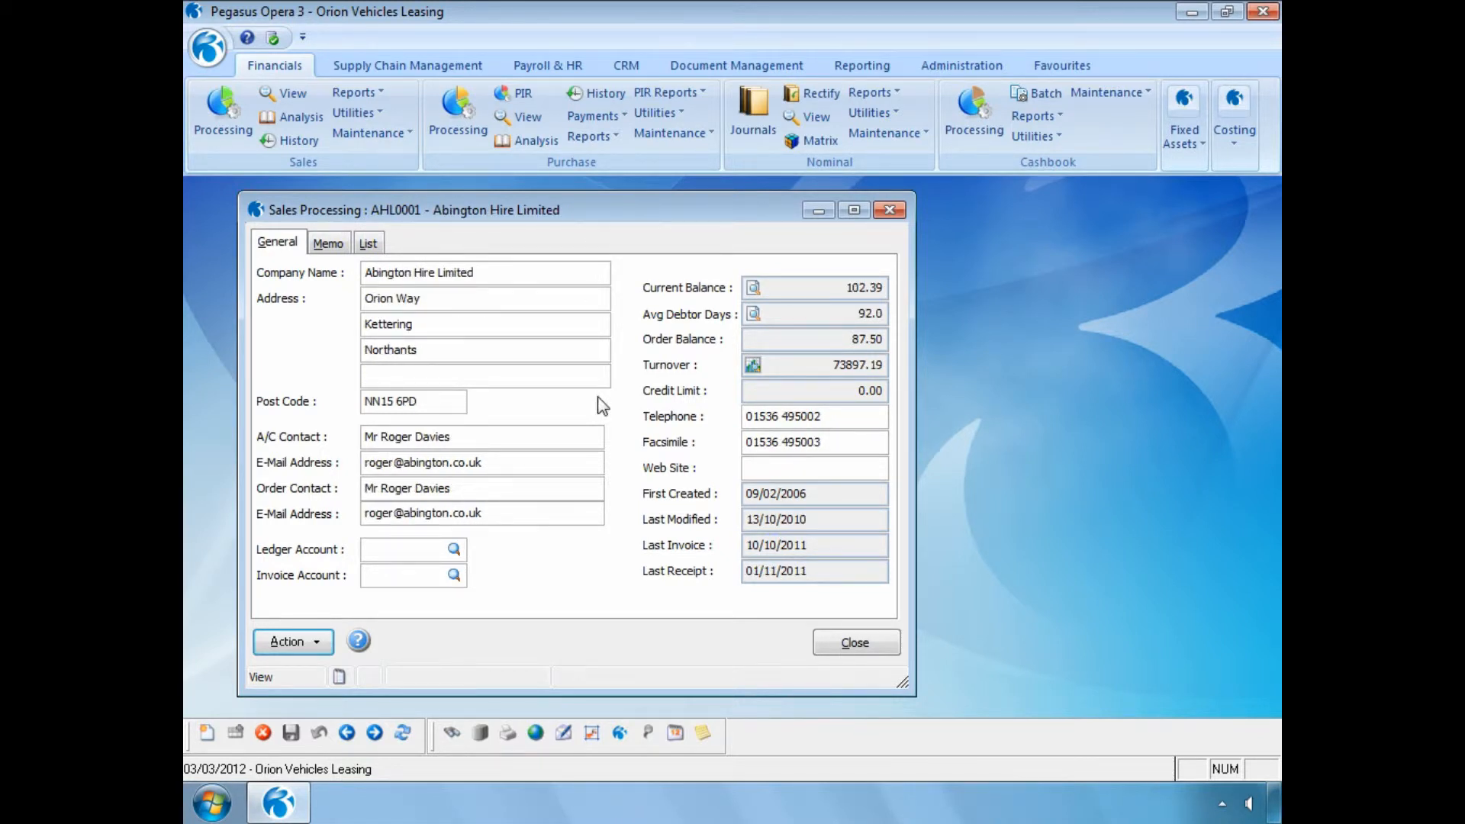
pyautogui.click(317, 642)
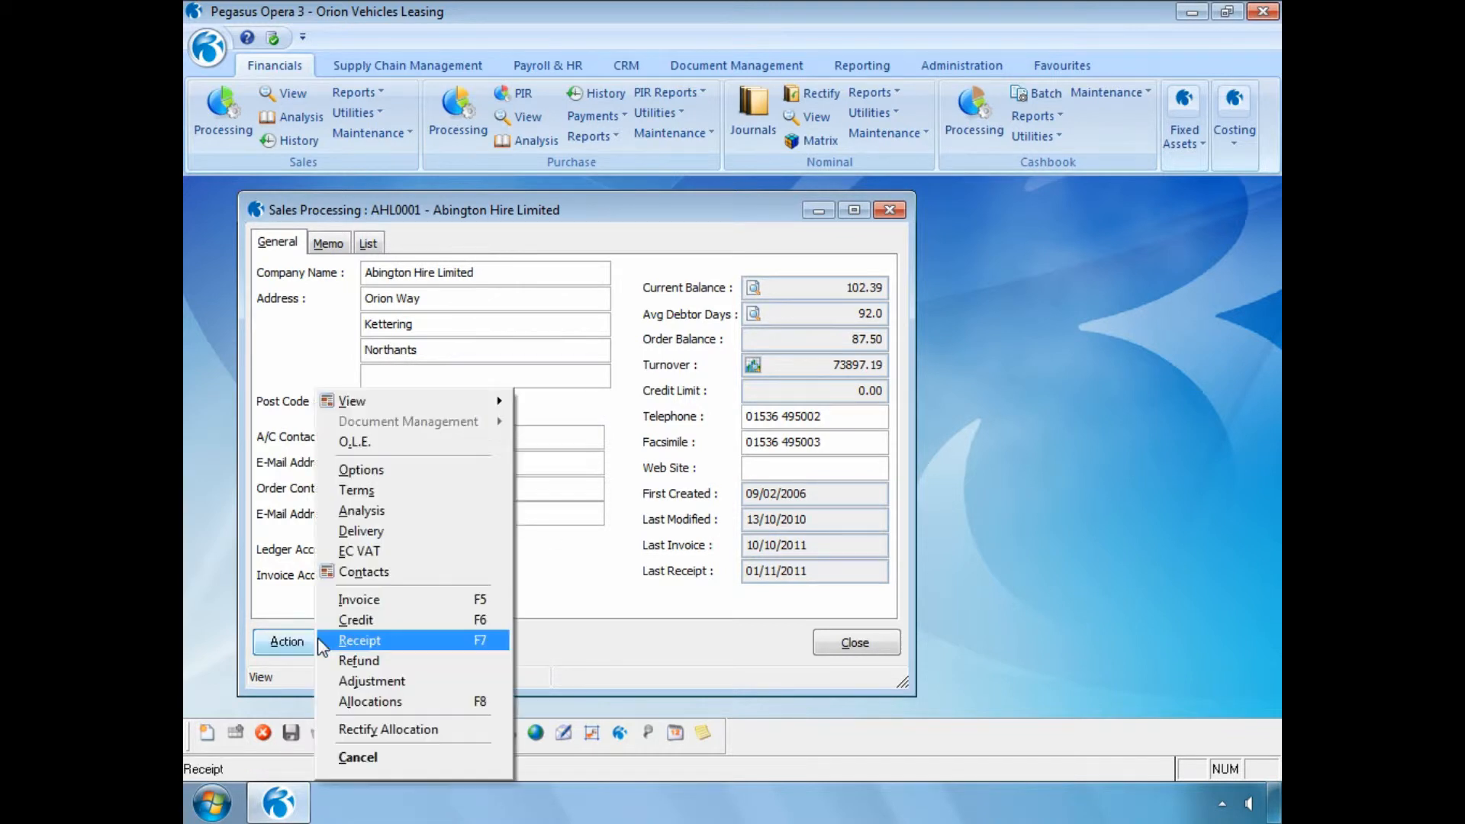
pyautogui.click(359, 726)
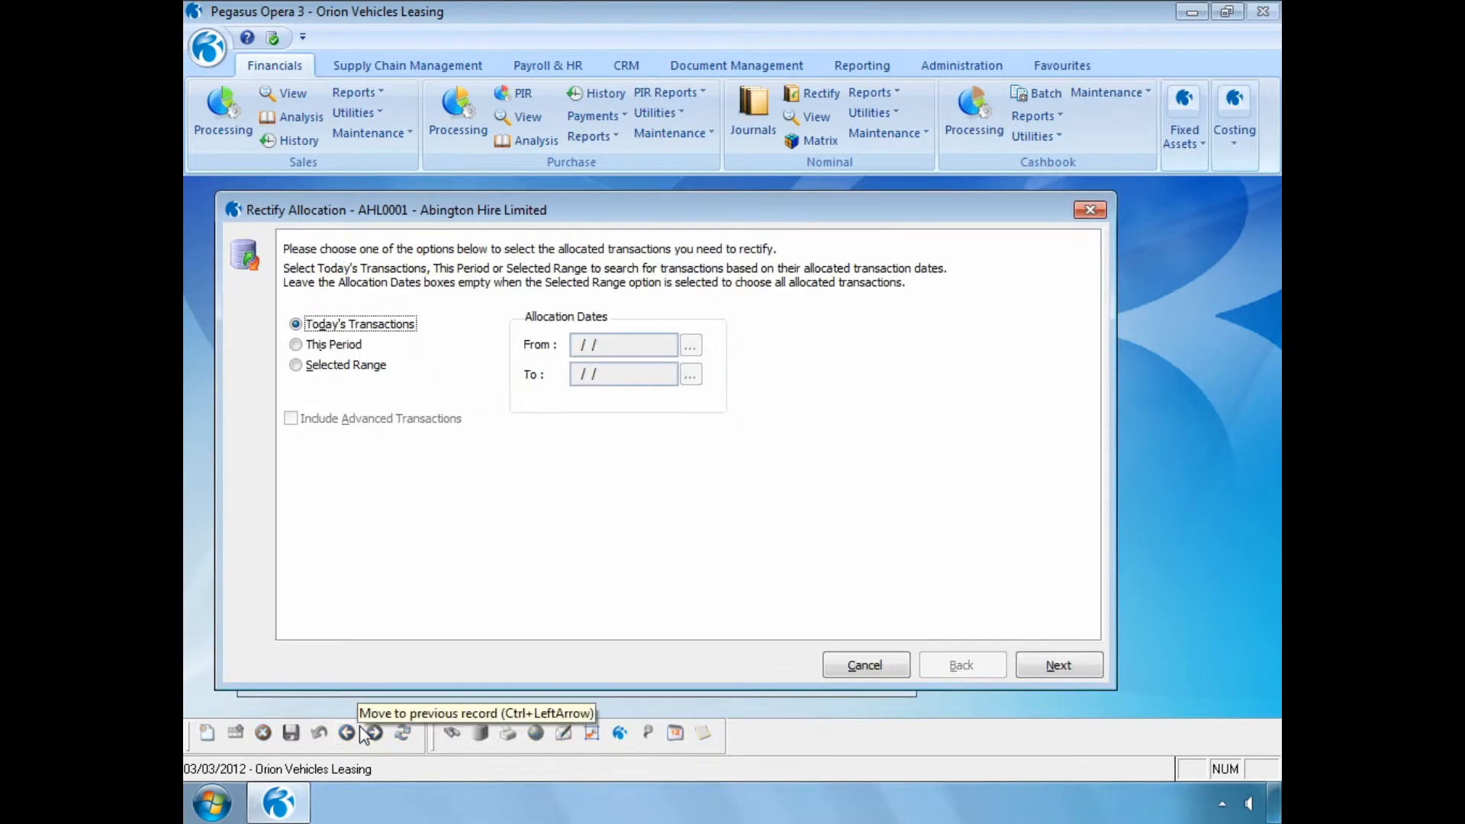
pyautogui.click(296, 365)
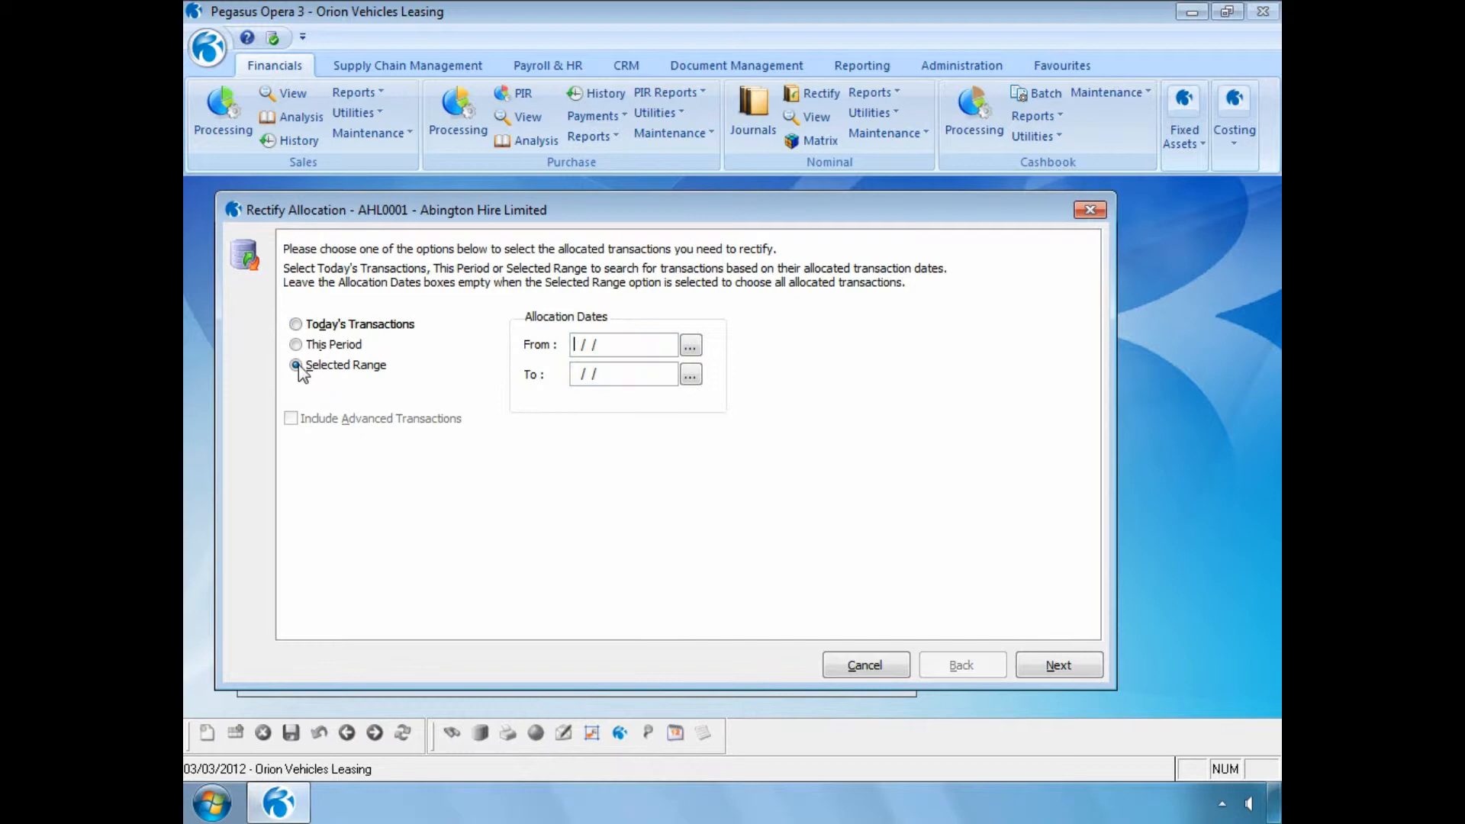
pyautogui.click(1037, 672)
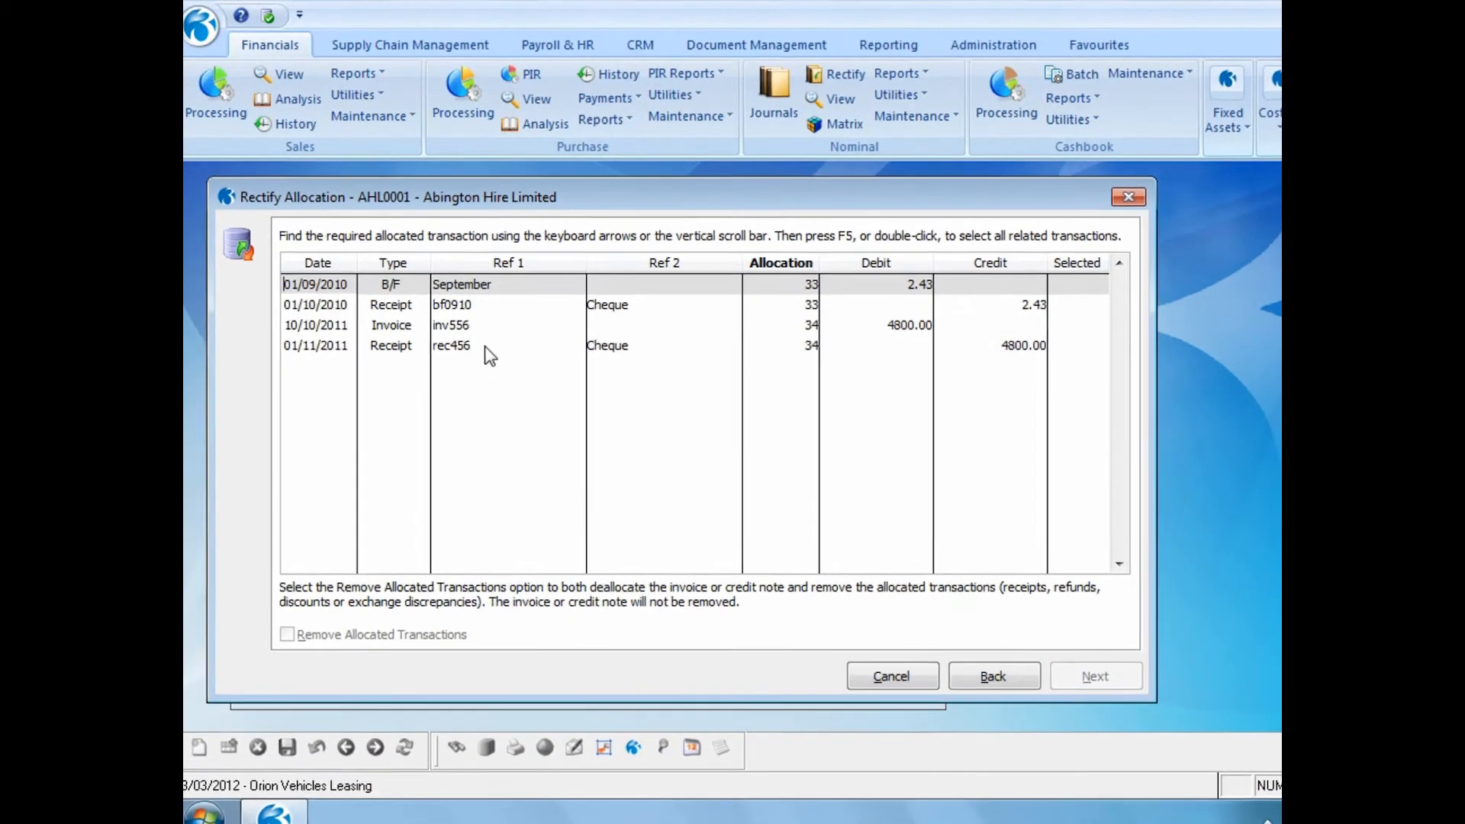
# - Select the rec456 and inv556 allocation with Remove Allocated Transactions enabled, and accept 03/03/2012 as the nominal posting date
pyautogui.click(467, 345)
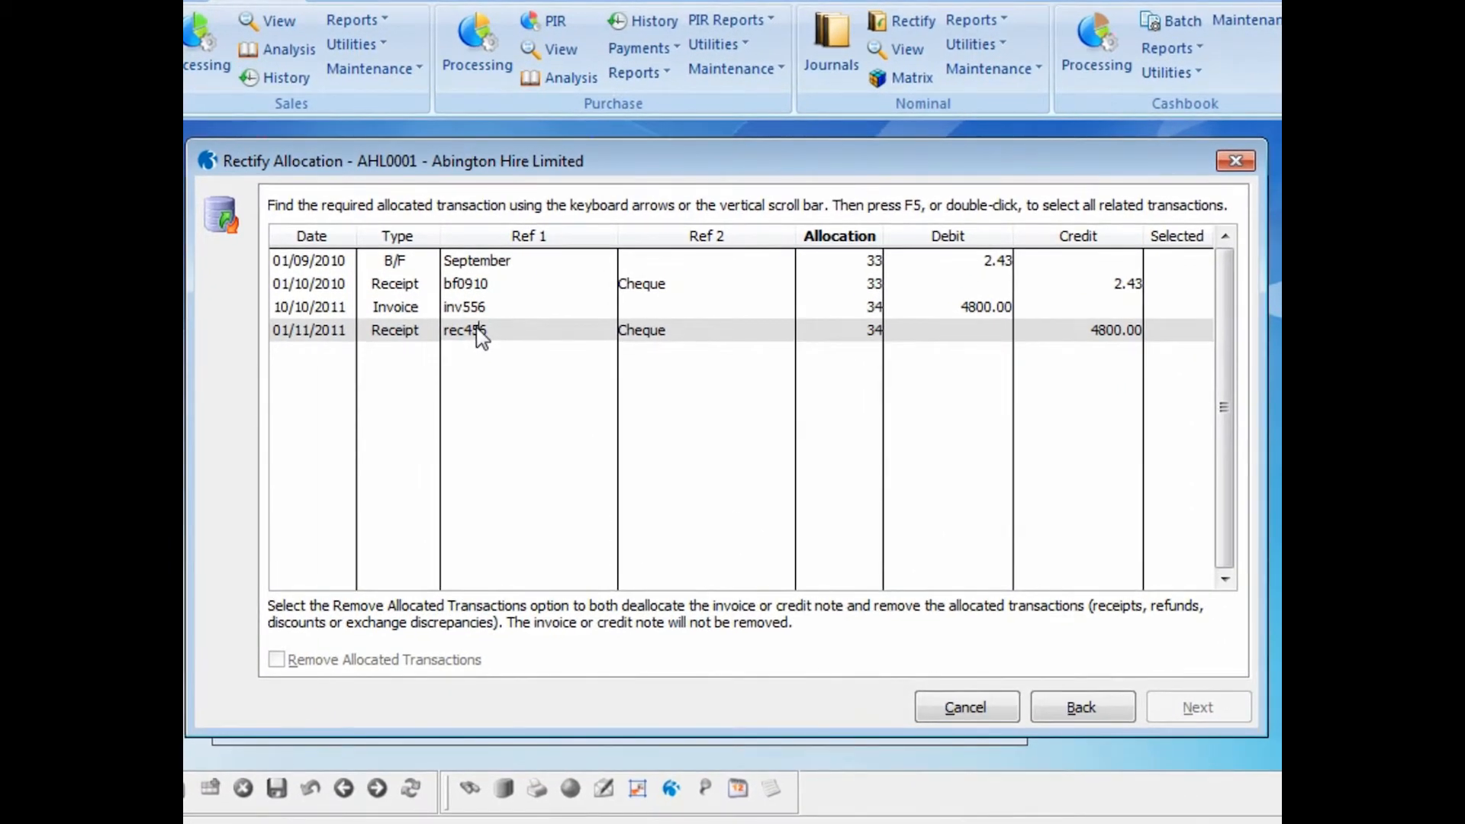
pyautogui.doubleClick(478, 333)
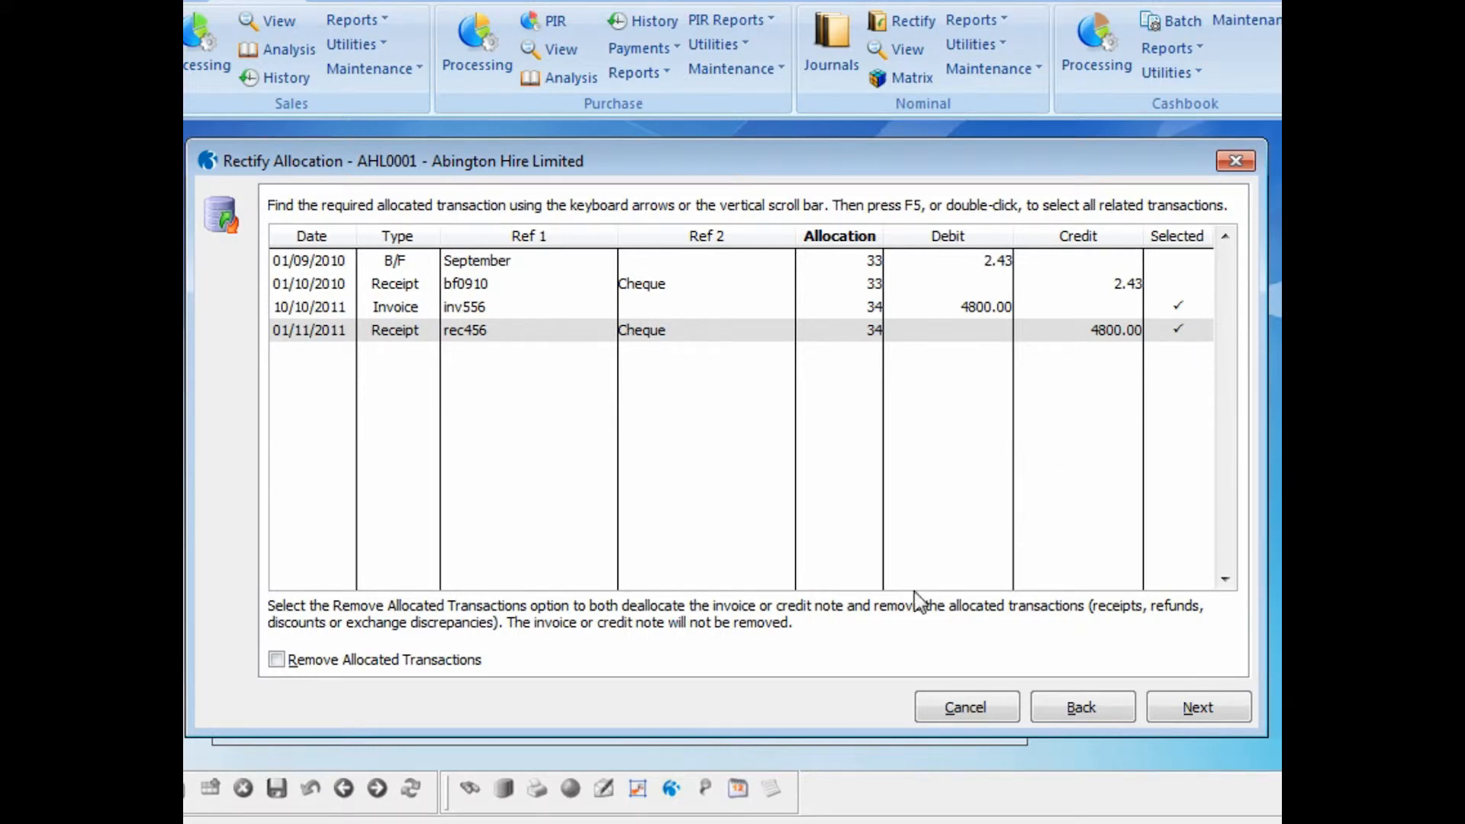
pyautogui.click(276, 661)
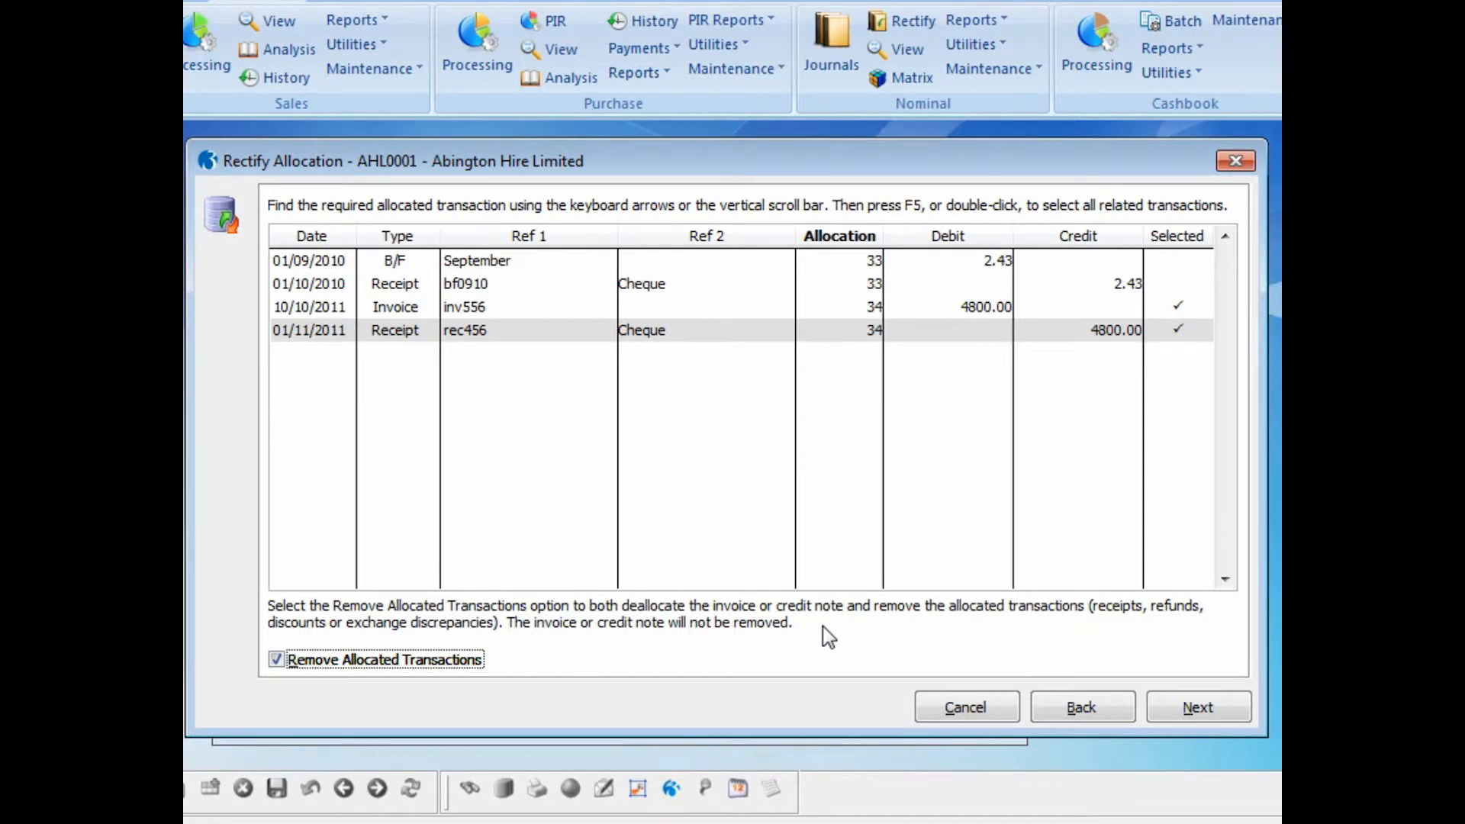
pyautogui.click(1175, 710)
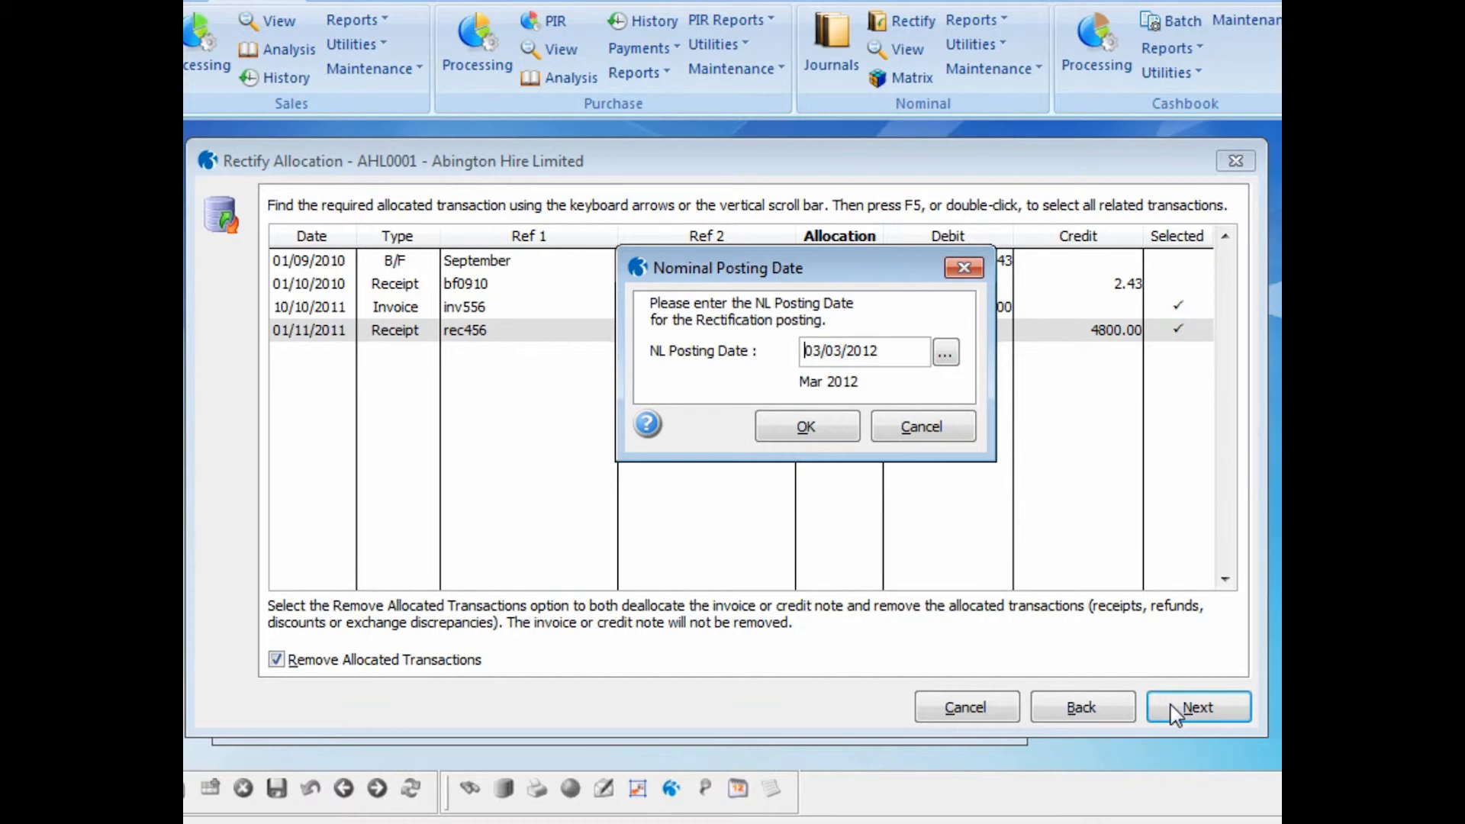
pyautogui.click(815, 430)
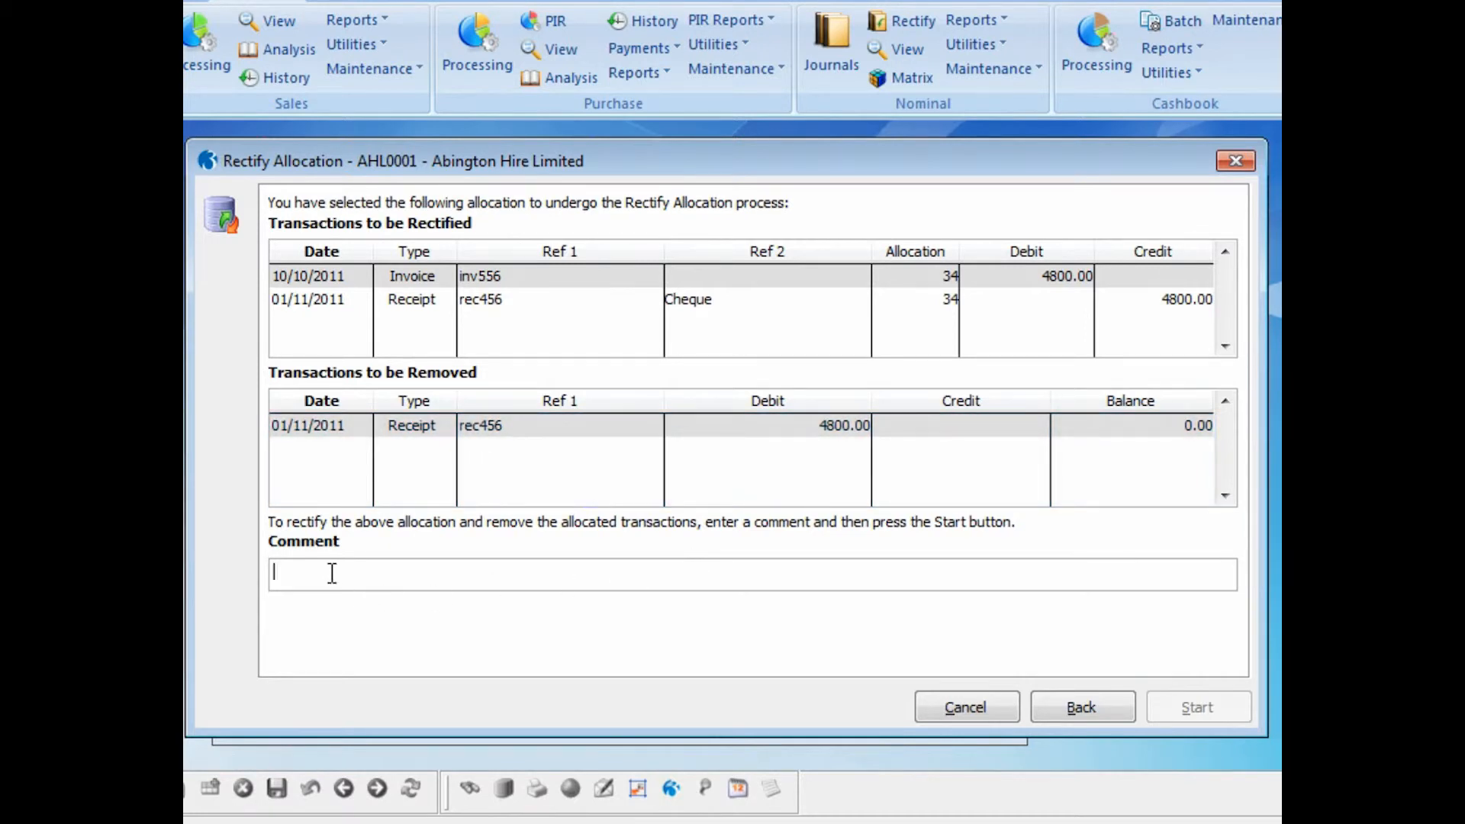
# - Enter the comment "Bounced cheque" and run the Rectify Allocation process for receipt rec456
pyautogui.write('Bounced cheque')
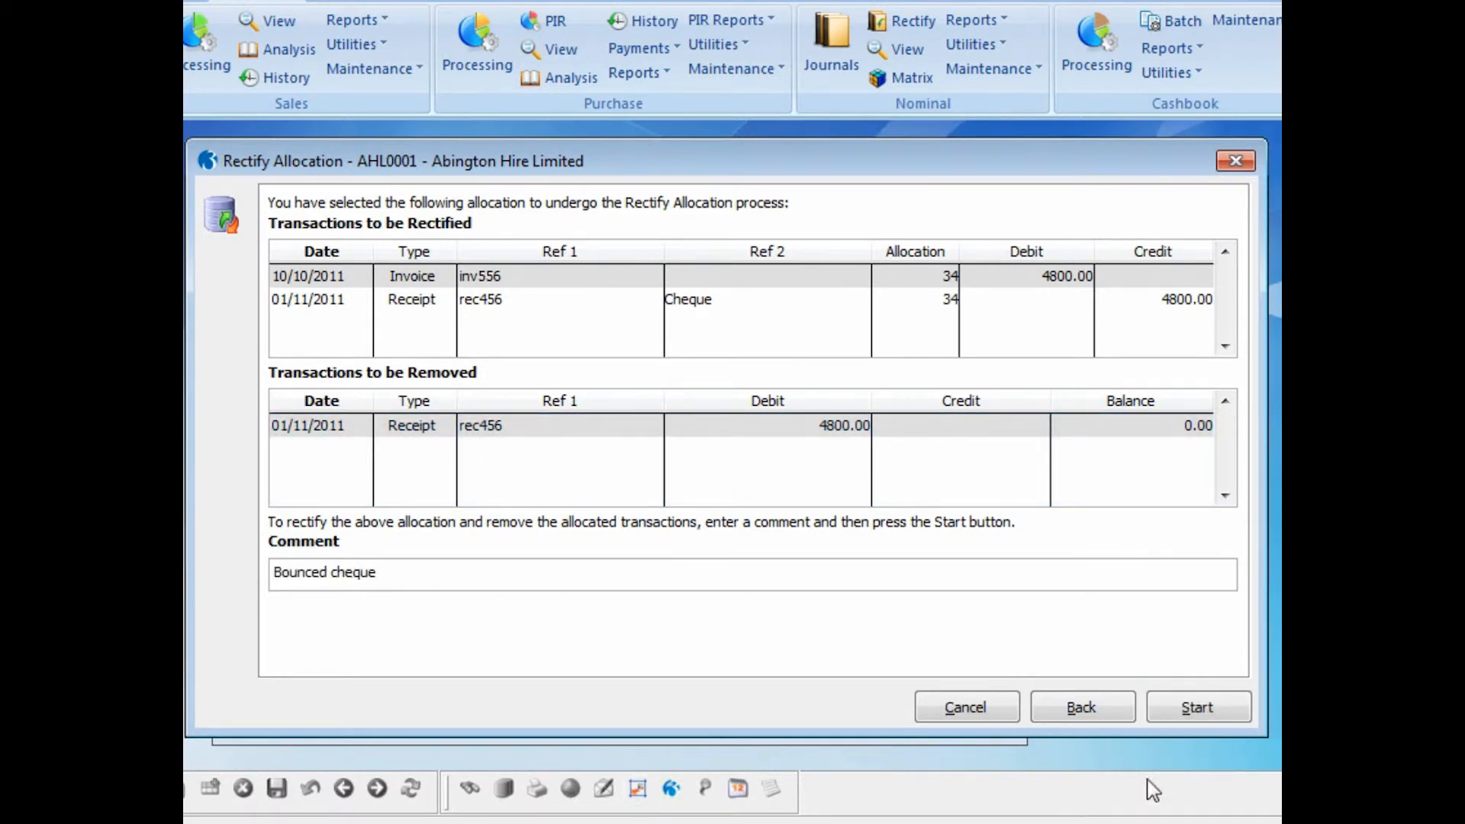
pyautogui.click(1169, 700)
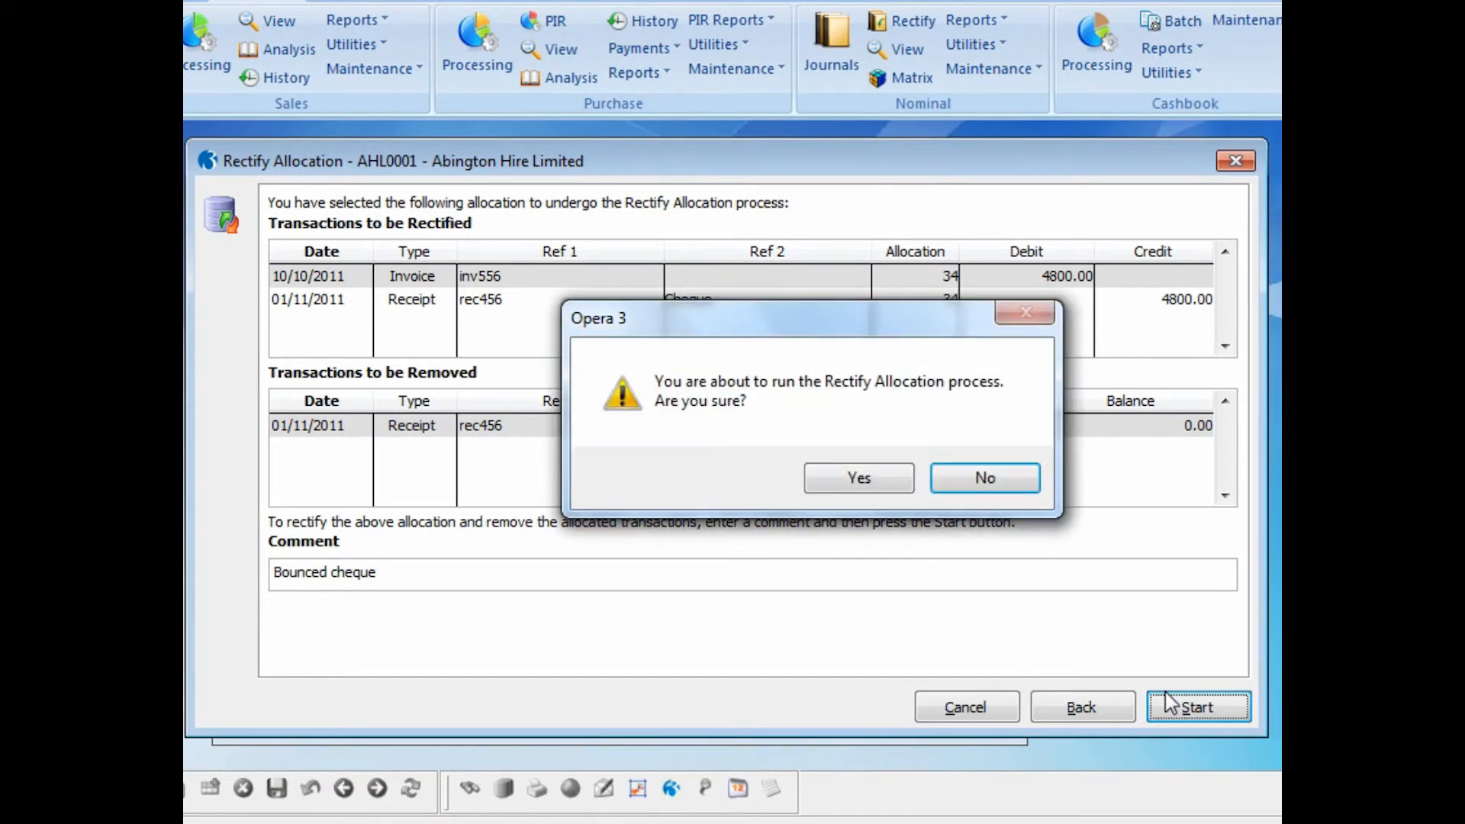
pyautogui.click(877, 482)
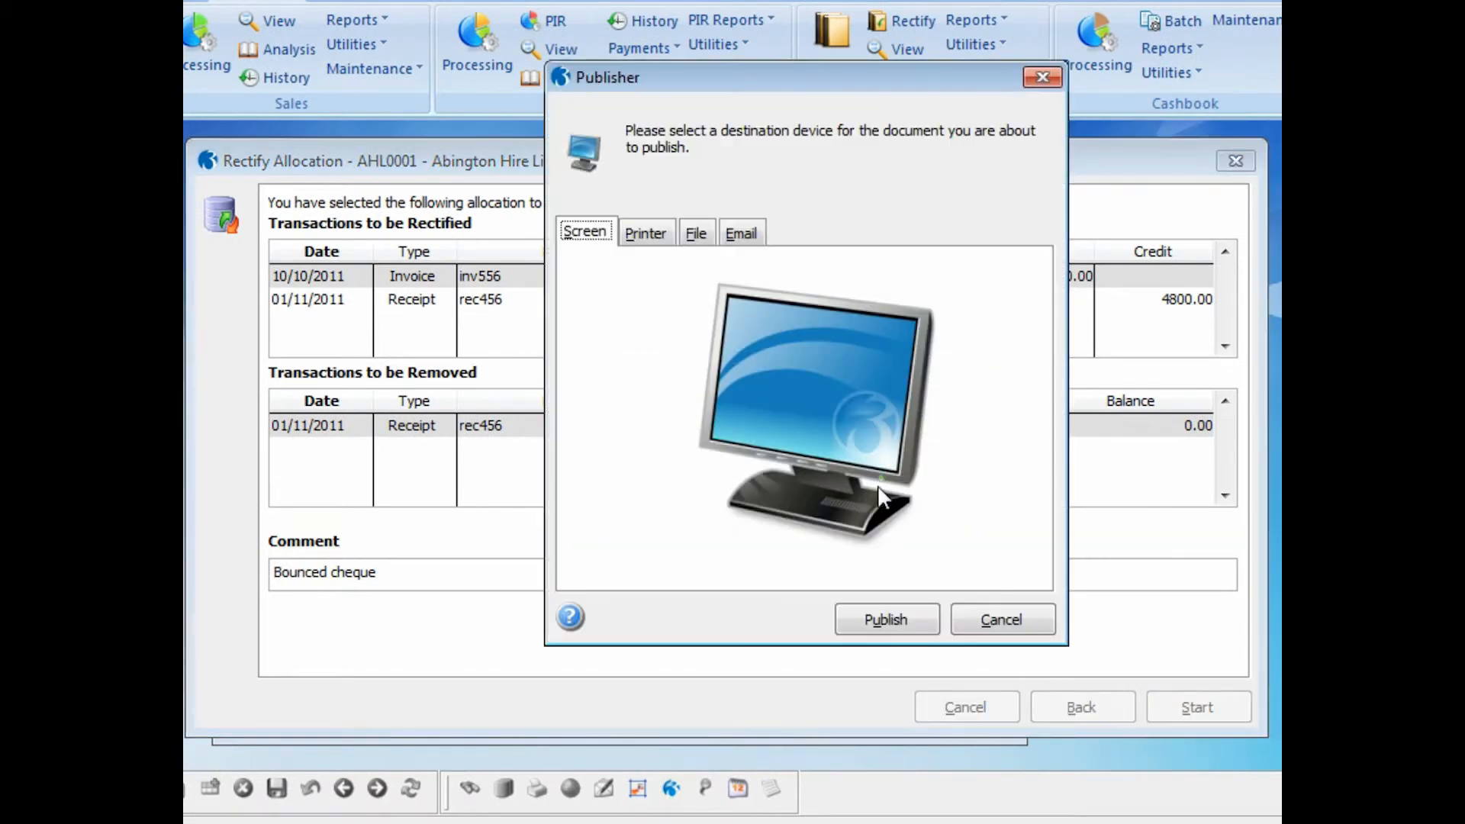
# - Publish the audit report for the bounced cheque rectification to screen, close it and finish the wizard
pyautogui.click(879, 613)
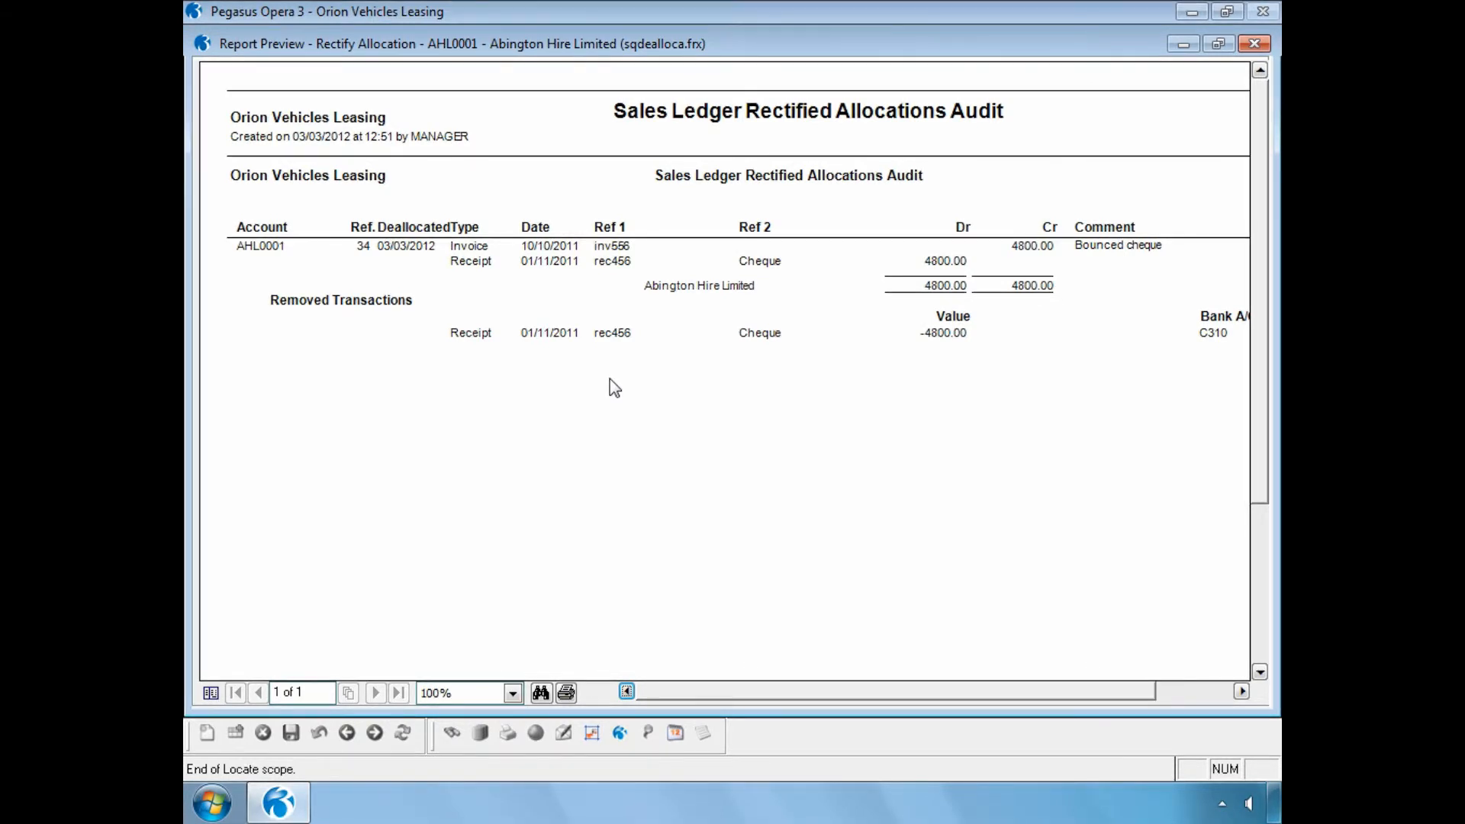
pyautogui.click(1252, 44)
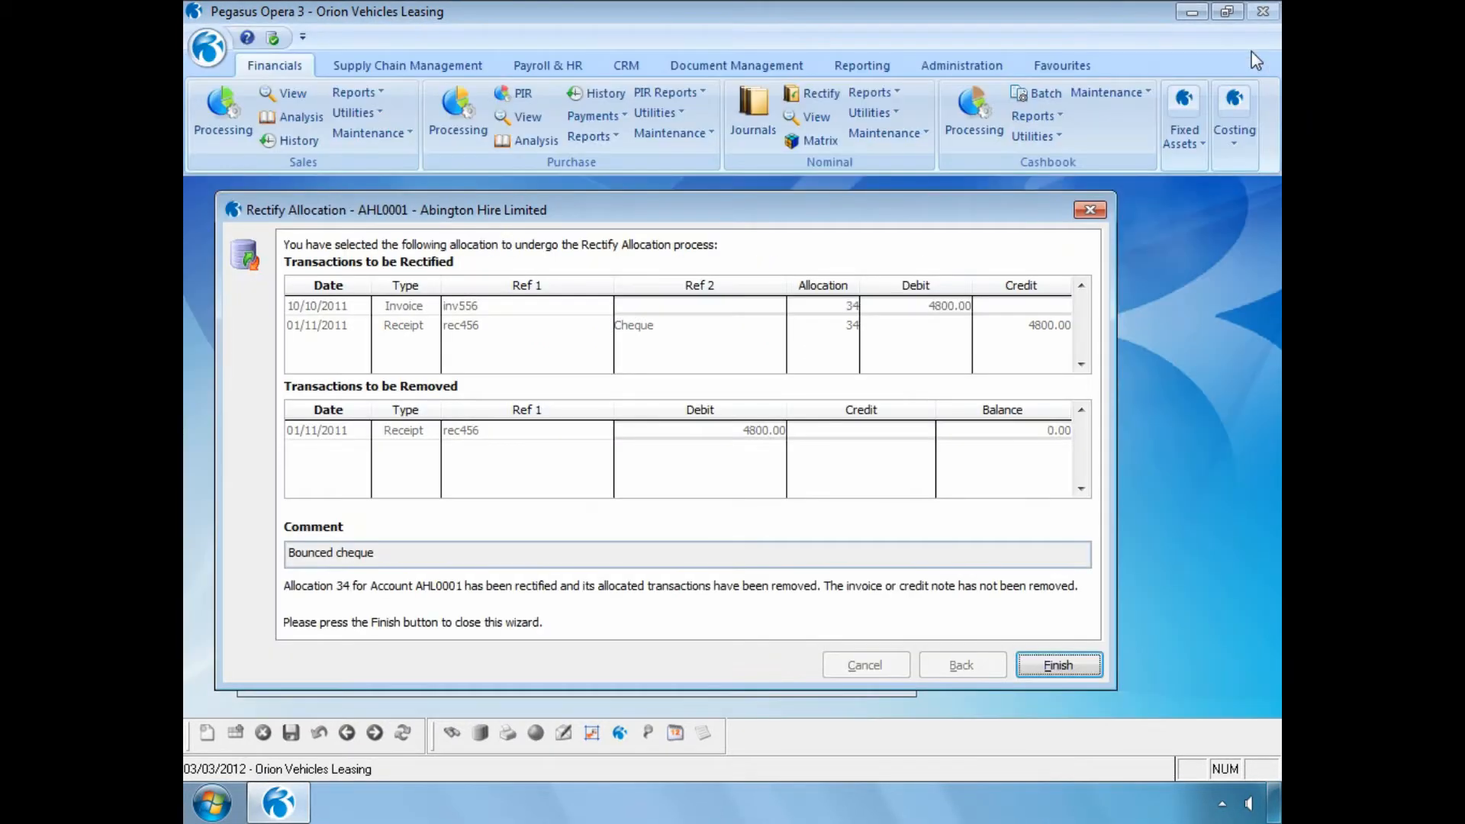
pyautogui.click(1053, 664)
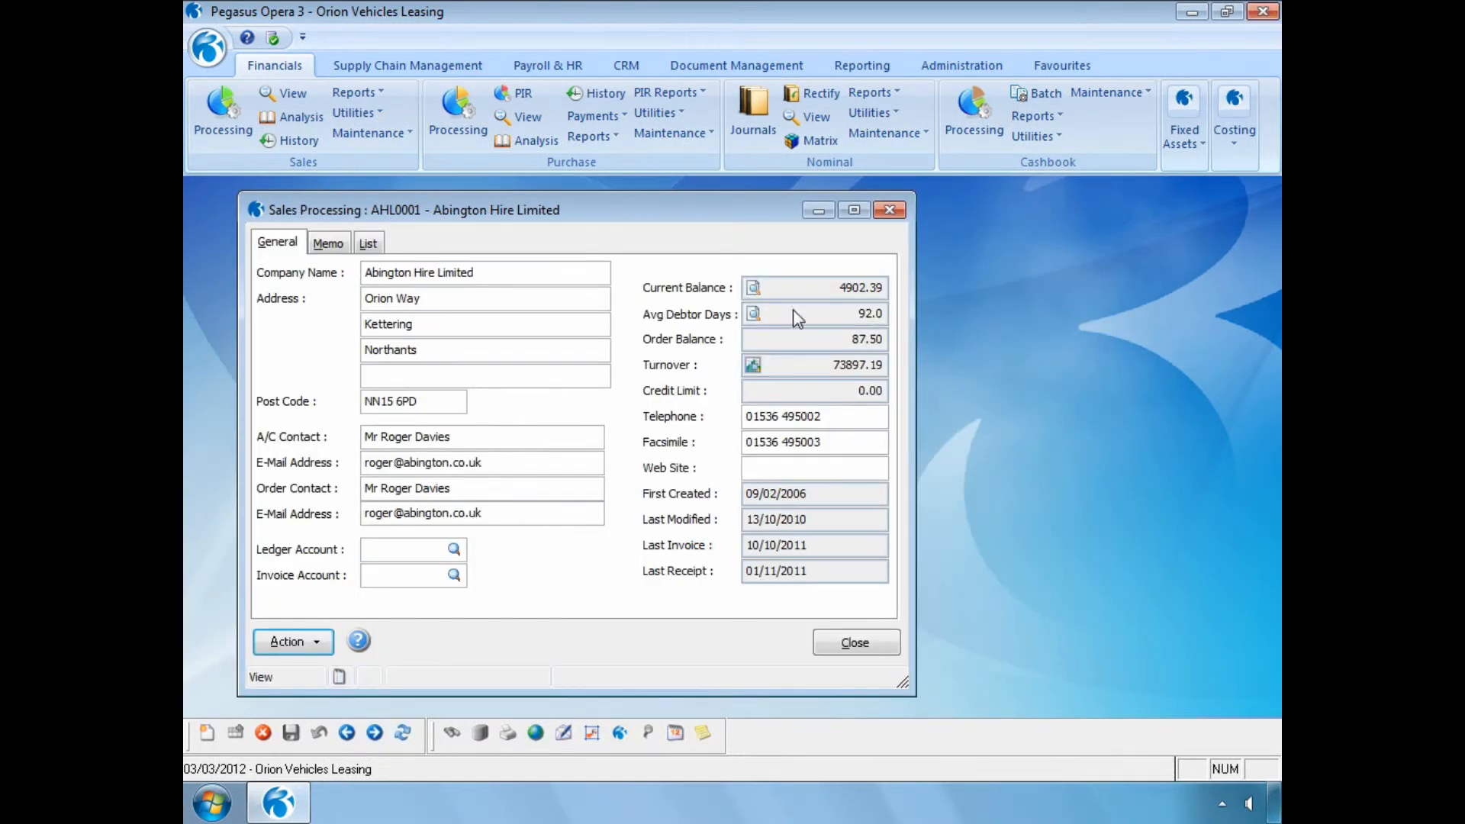
# - View Abington Hire Limited's outstanding transactions, check invoice inv556 and close the account view
pyautogui.click(753, 286)
pyautogui.click(676, 363)
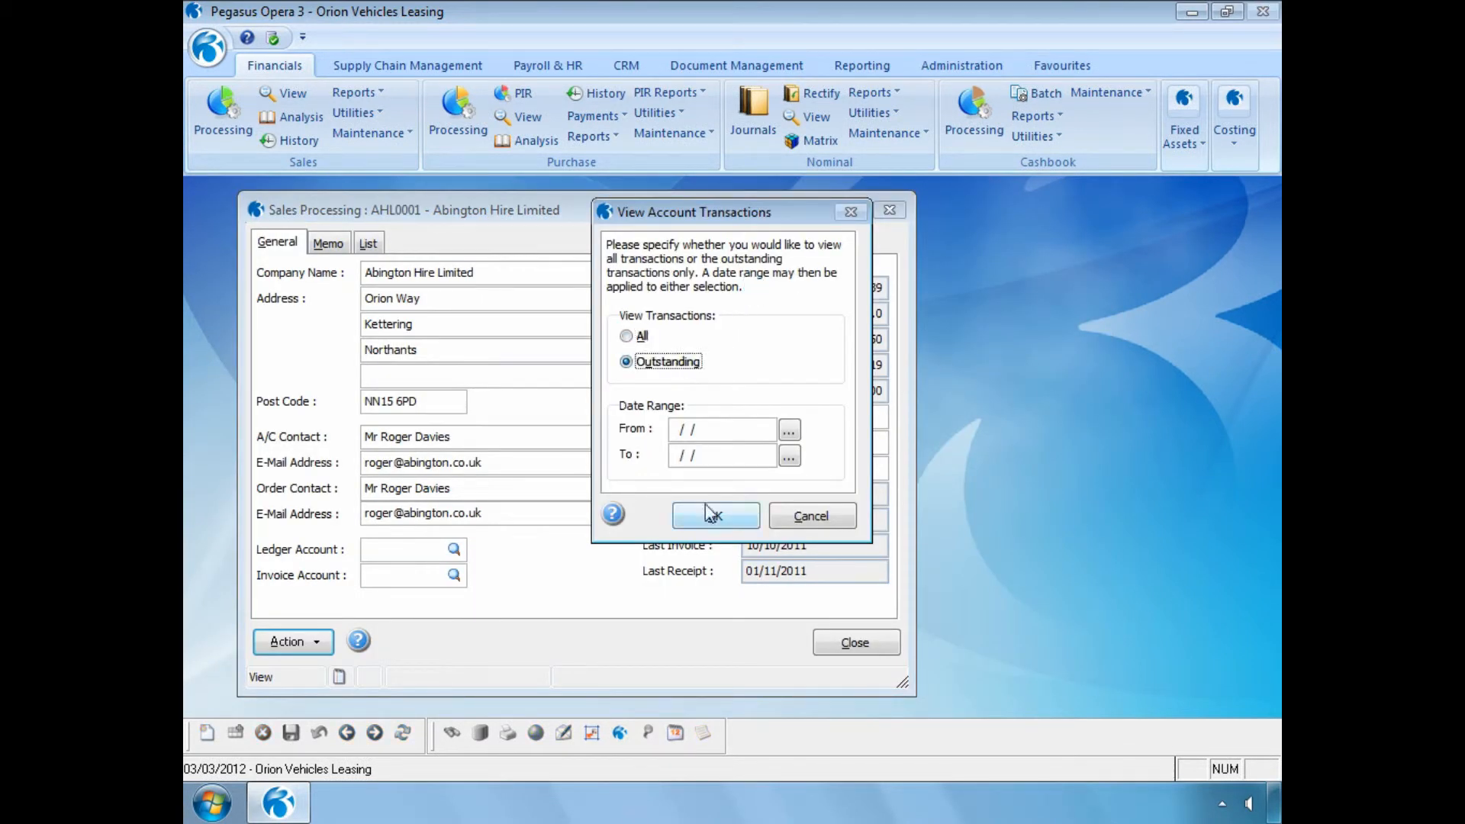
pyautogui.click(709, 514)
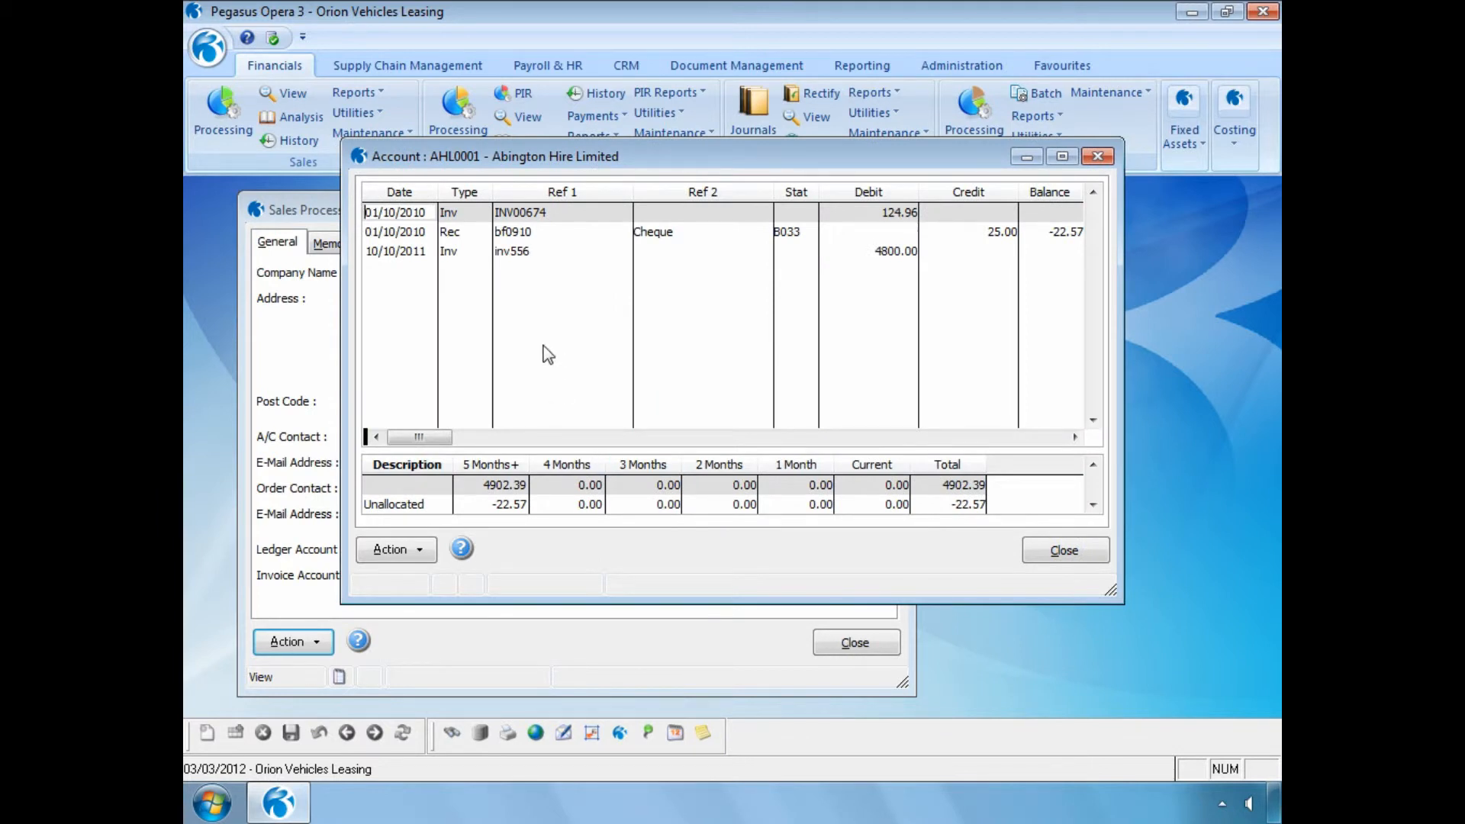
pyautogui.click(497, 256)
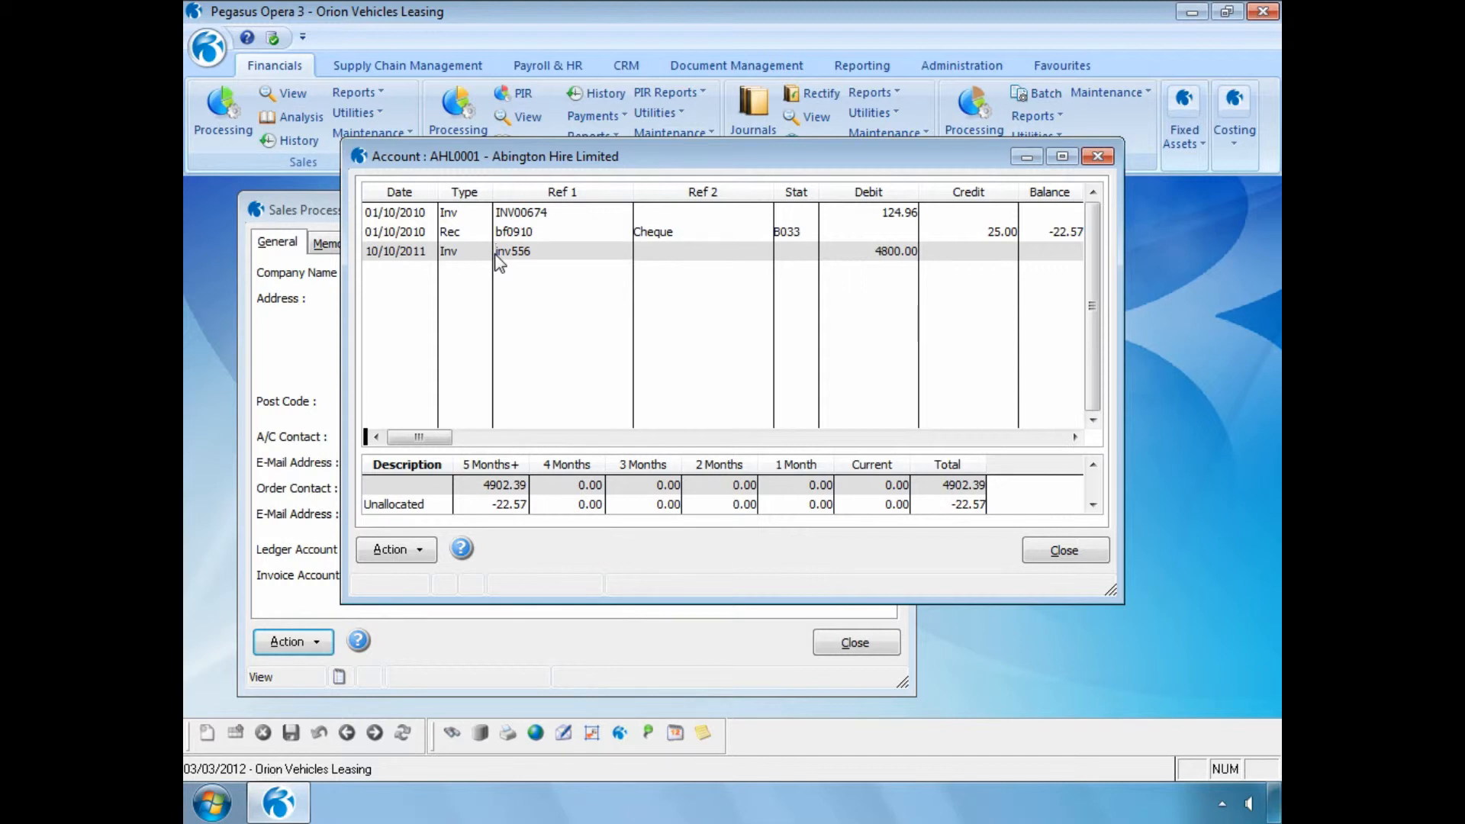
pyautogui.click(1063, 552)
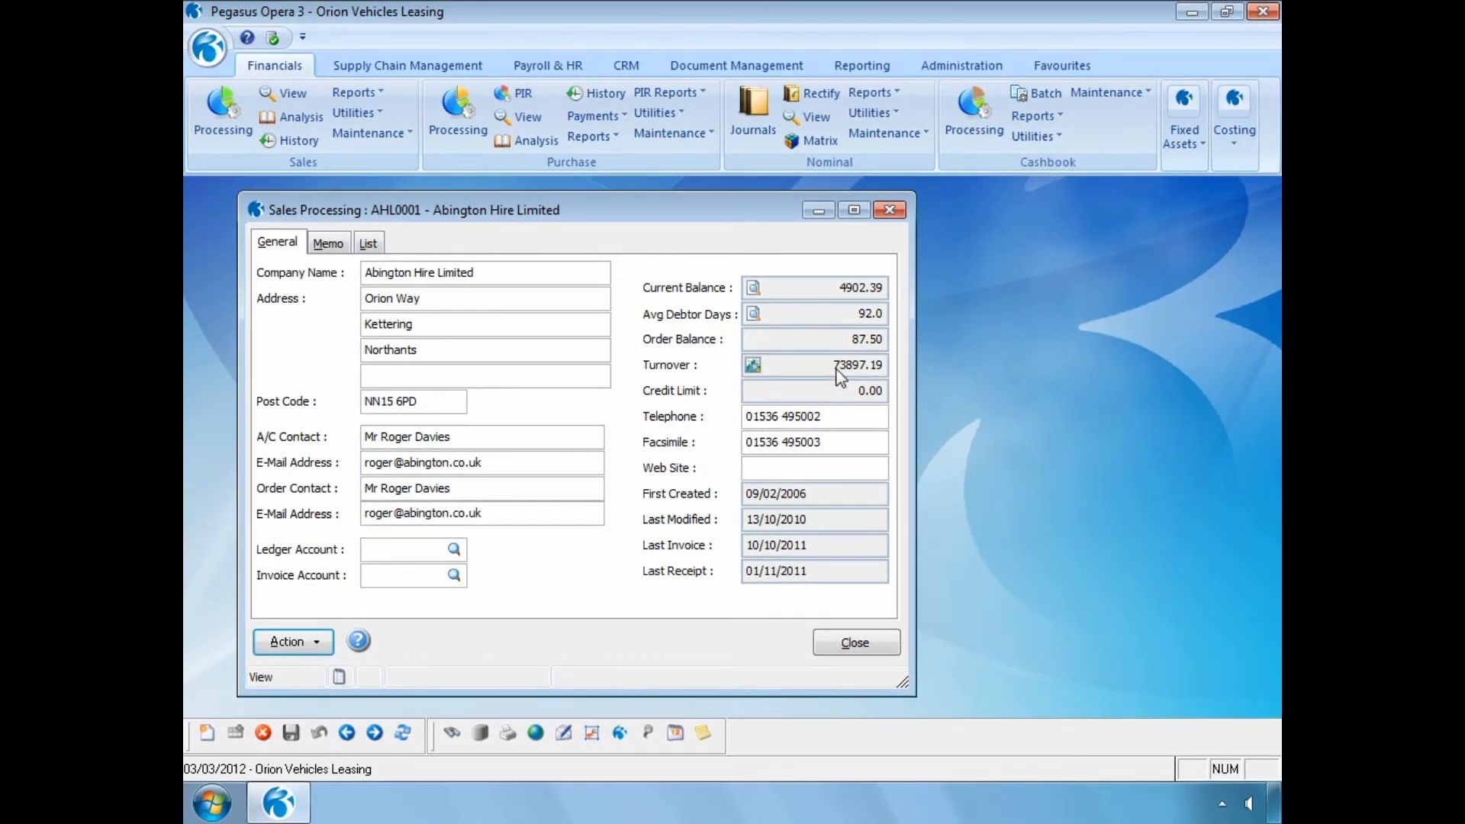
# - Close Sales Processing and open the Nominal View with its date range set from period 3 of 2012 to period 3 of 2012
pyautogui.click(833, 639)
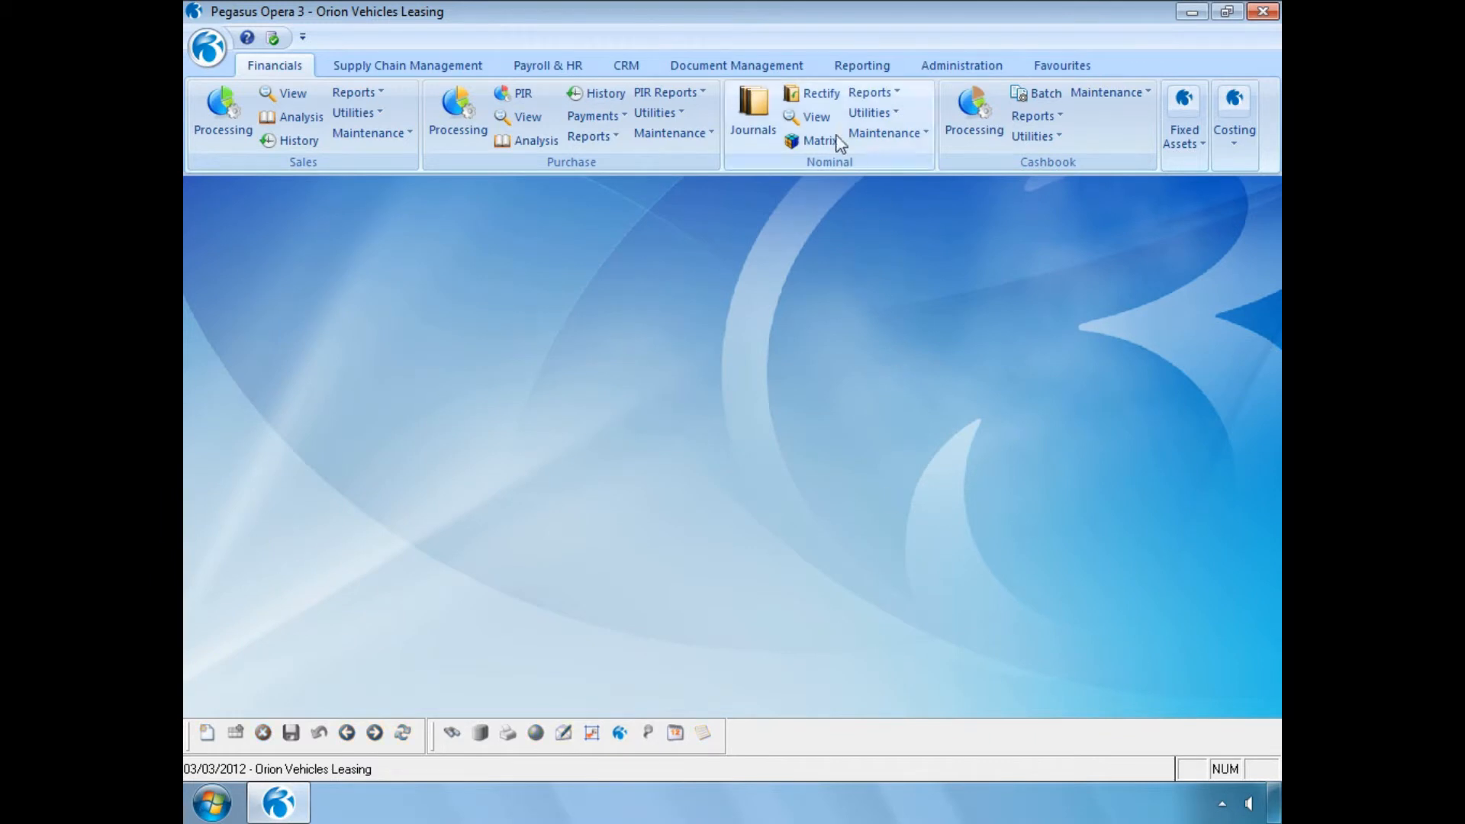
pyautogui.click(816, 117)
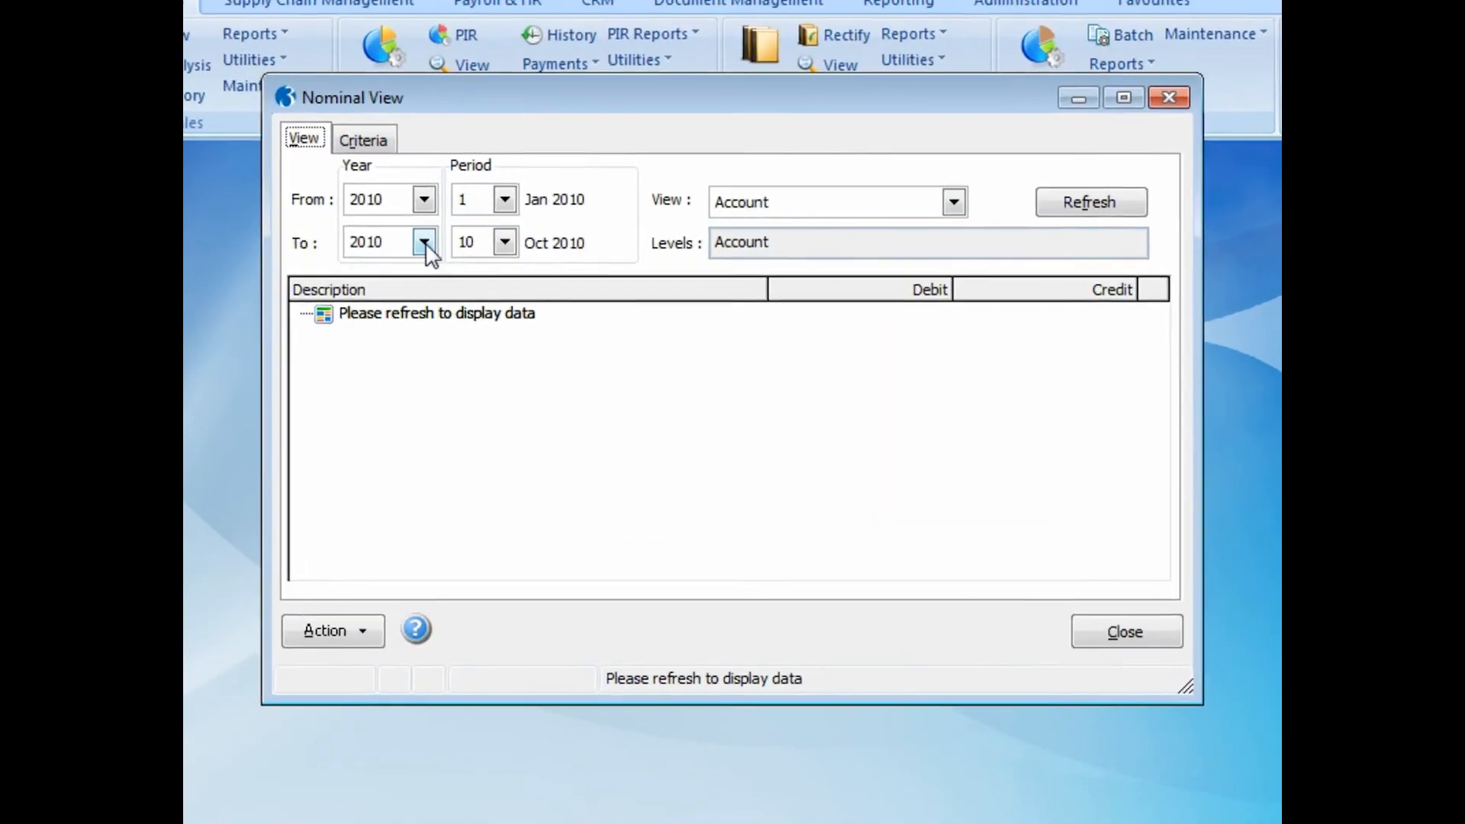
pyautogui.click(424, 242)
pyautogui.click(392, 351)
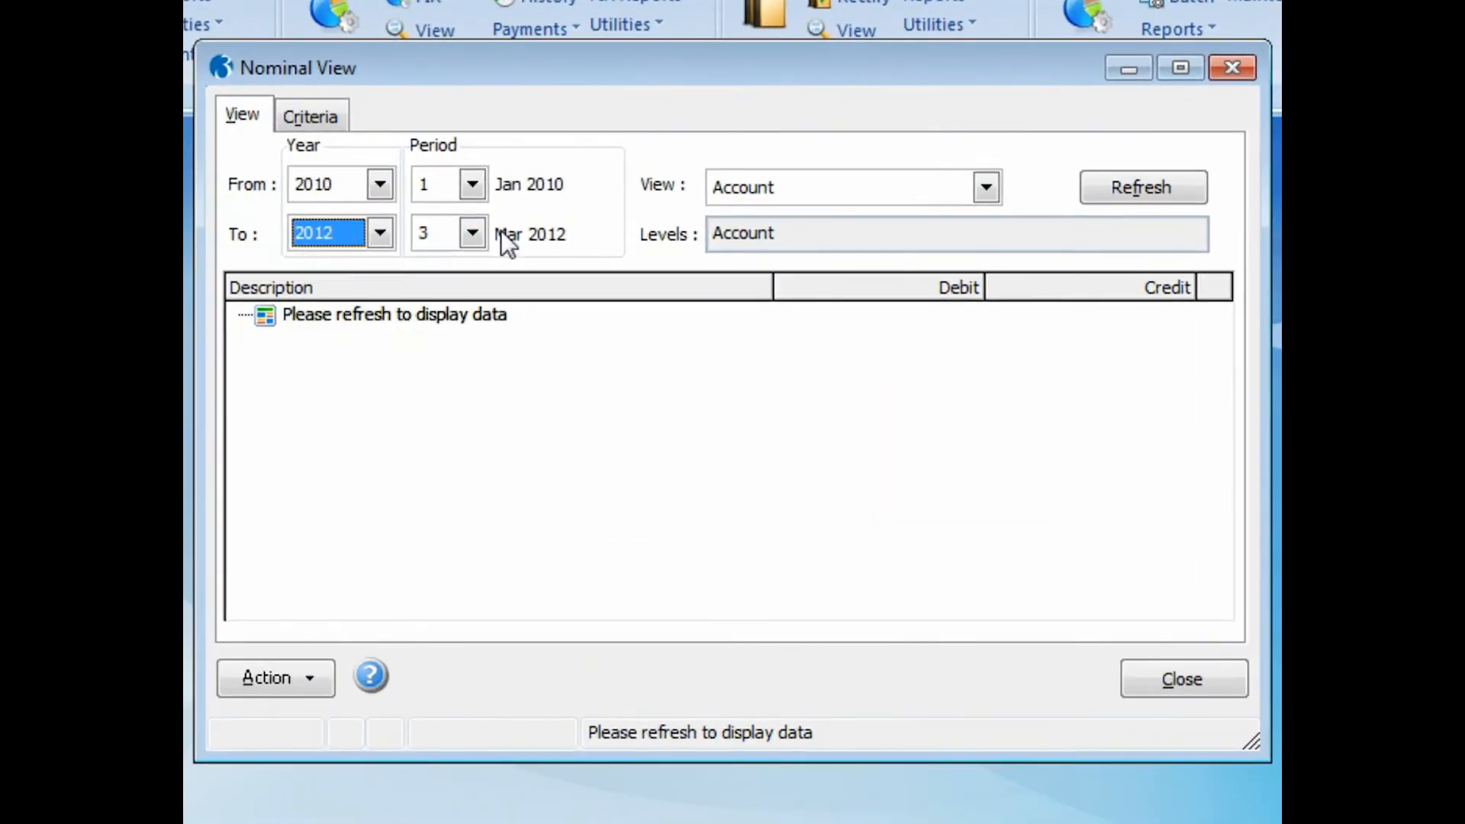
pyautogui.click(472, 184)
pyautogui.click(442, 265)
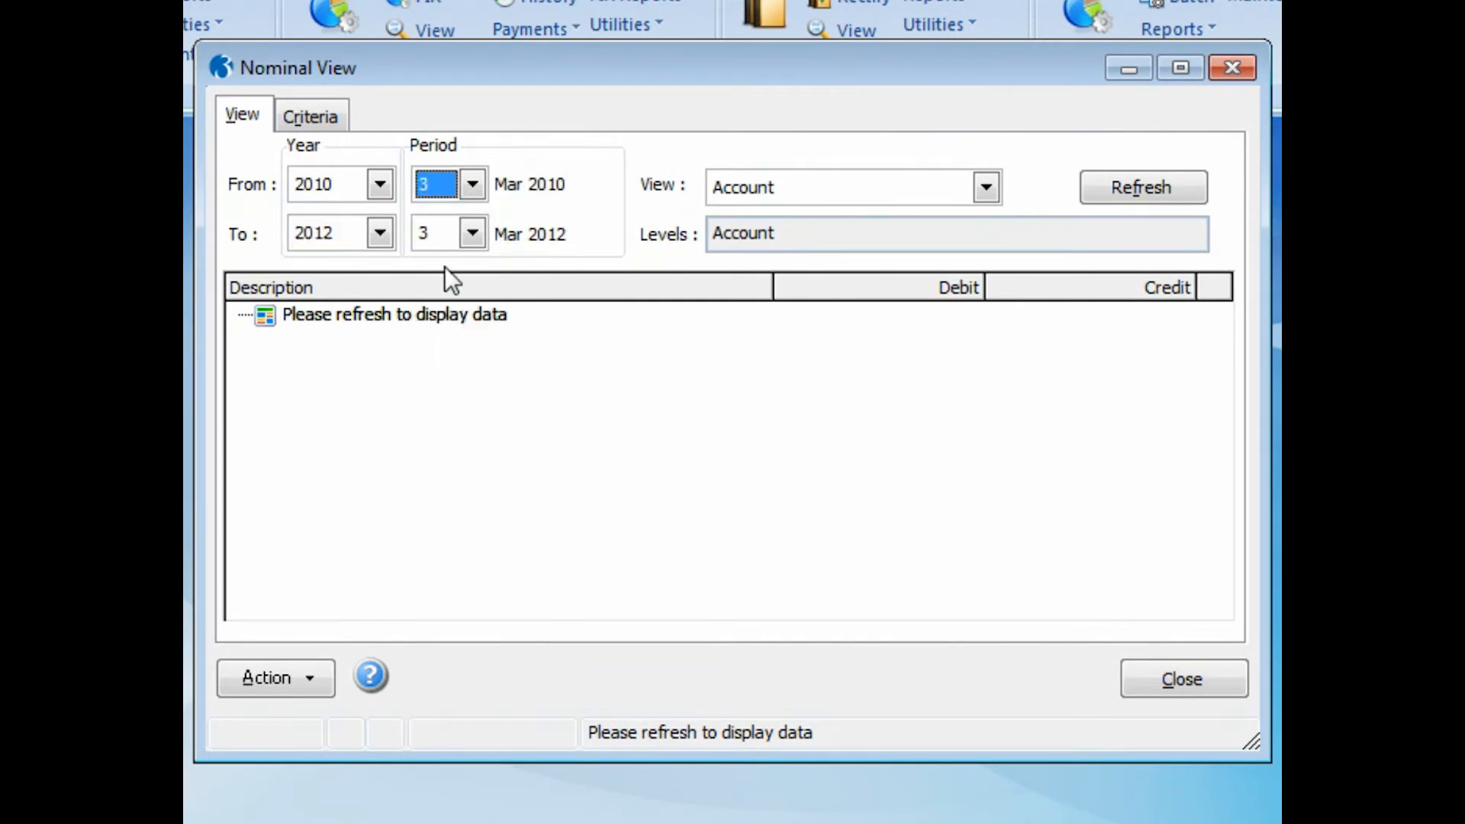
pyautogui.click(379, 185)
pyautogui.click(369, 305)
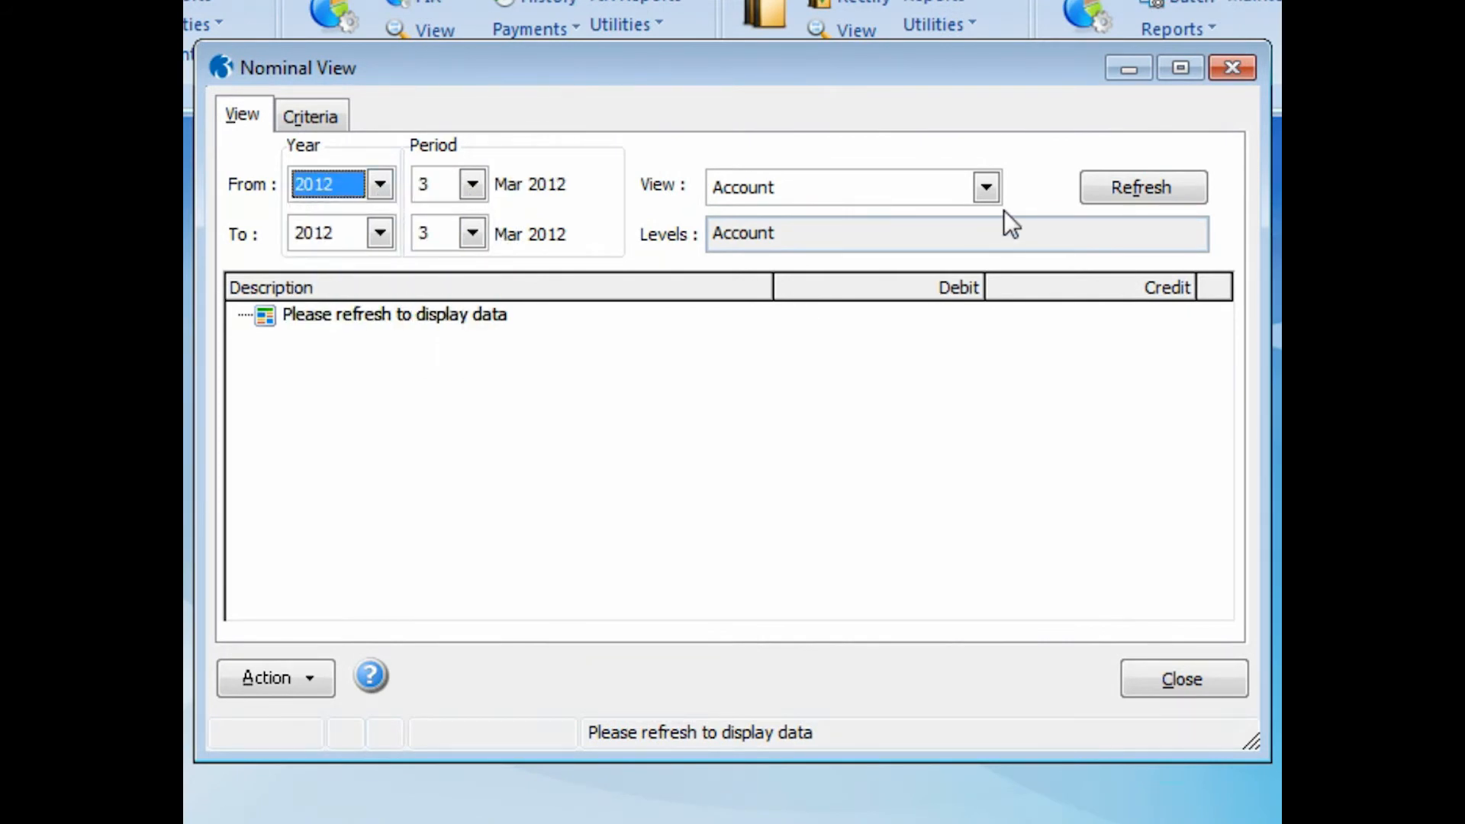
# - Switch to the Nominal view by type, sub-type and account, refresh the data and expand Current Assets down to the Debtors accounts
pyautogui.click(984, 187)
pyautogui.click(935, 242)
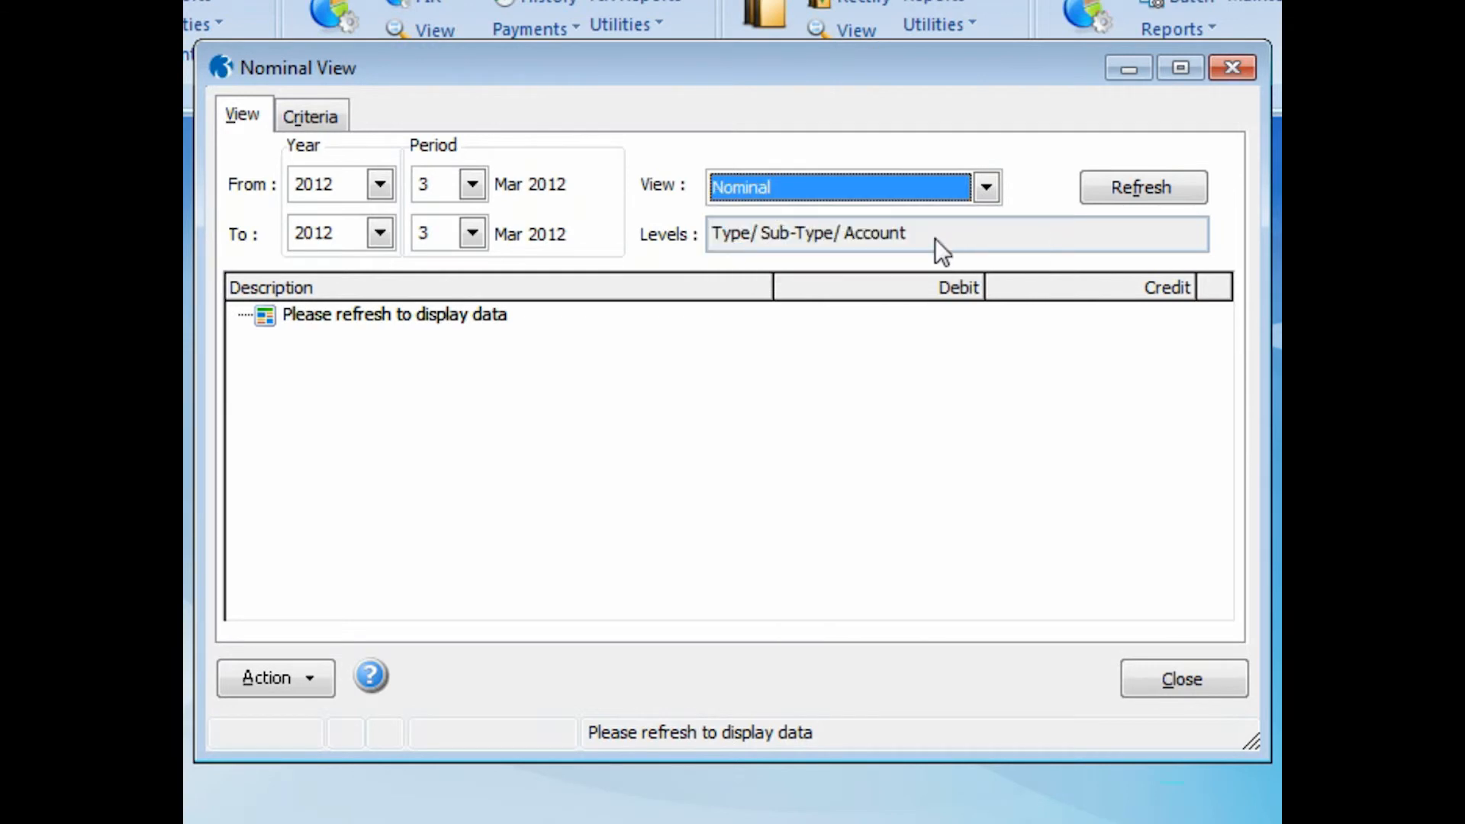
pyautogui.click(1125, 191)
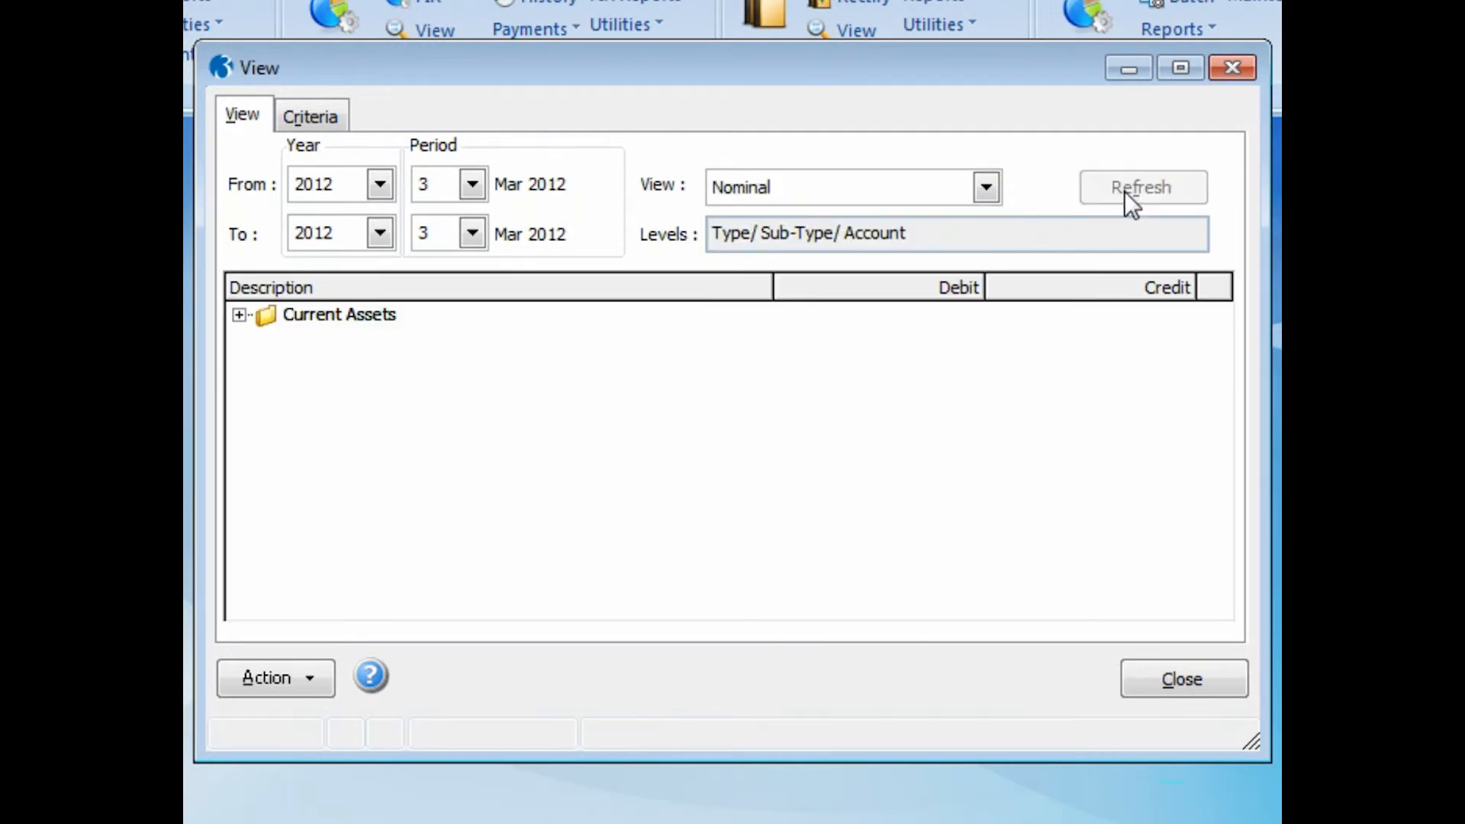
pyautogui.click(238, 315)
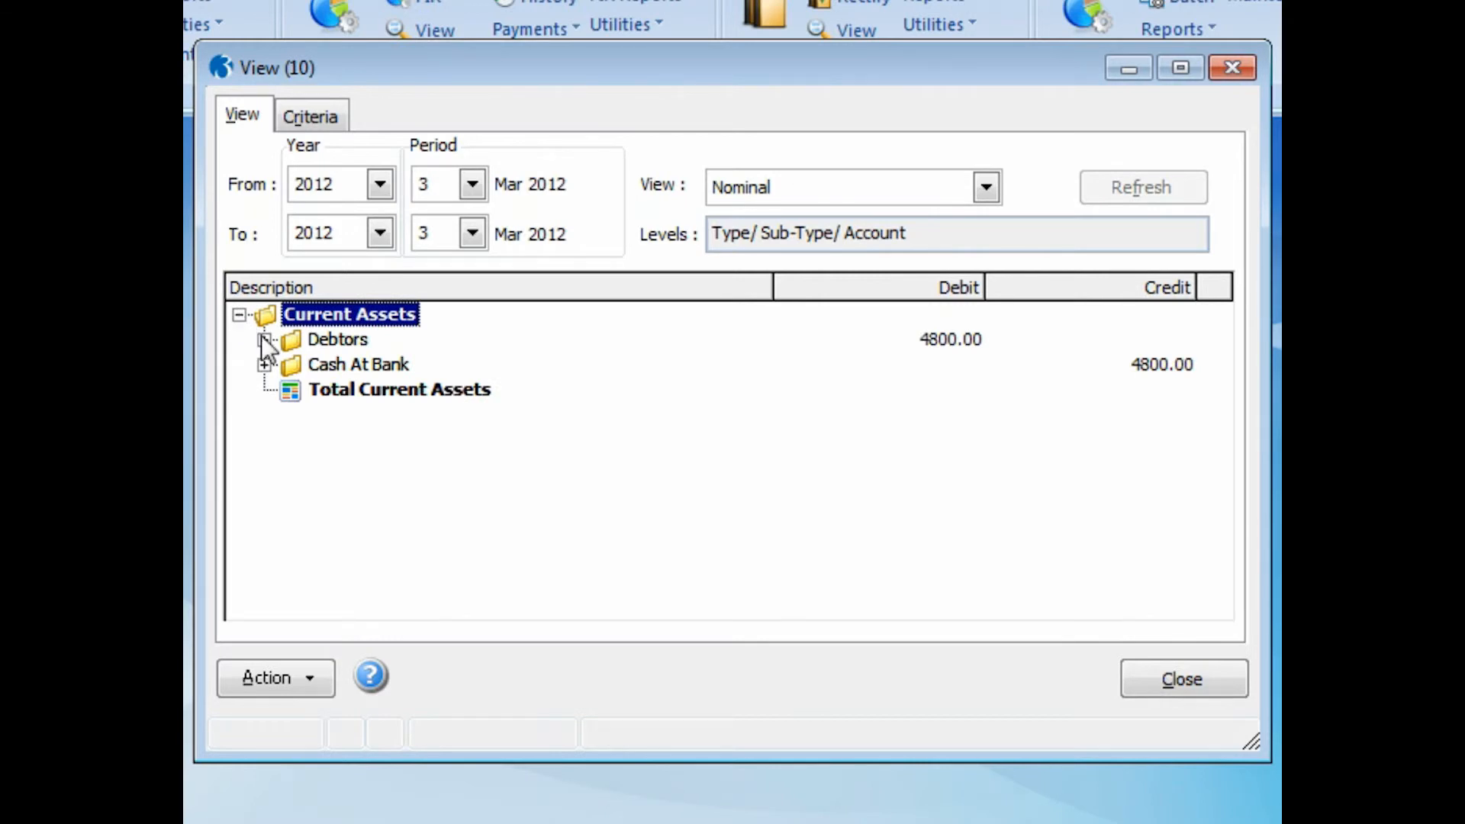
pyautogui.click(264, 339)
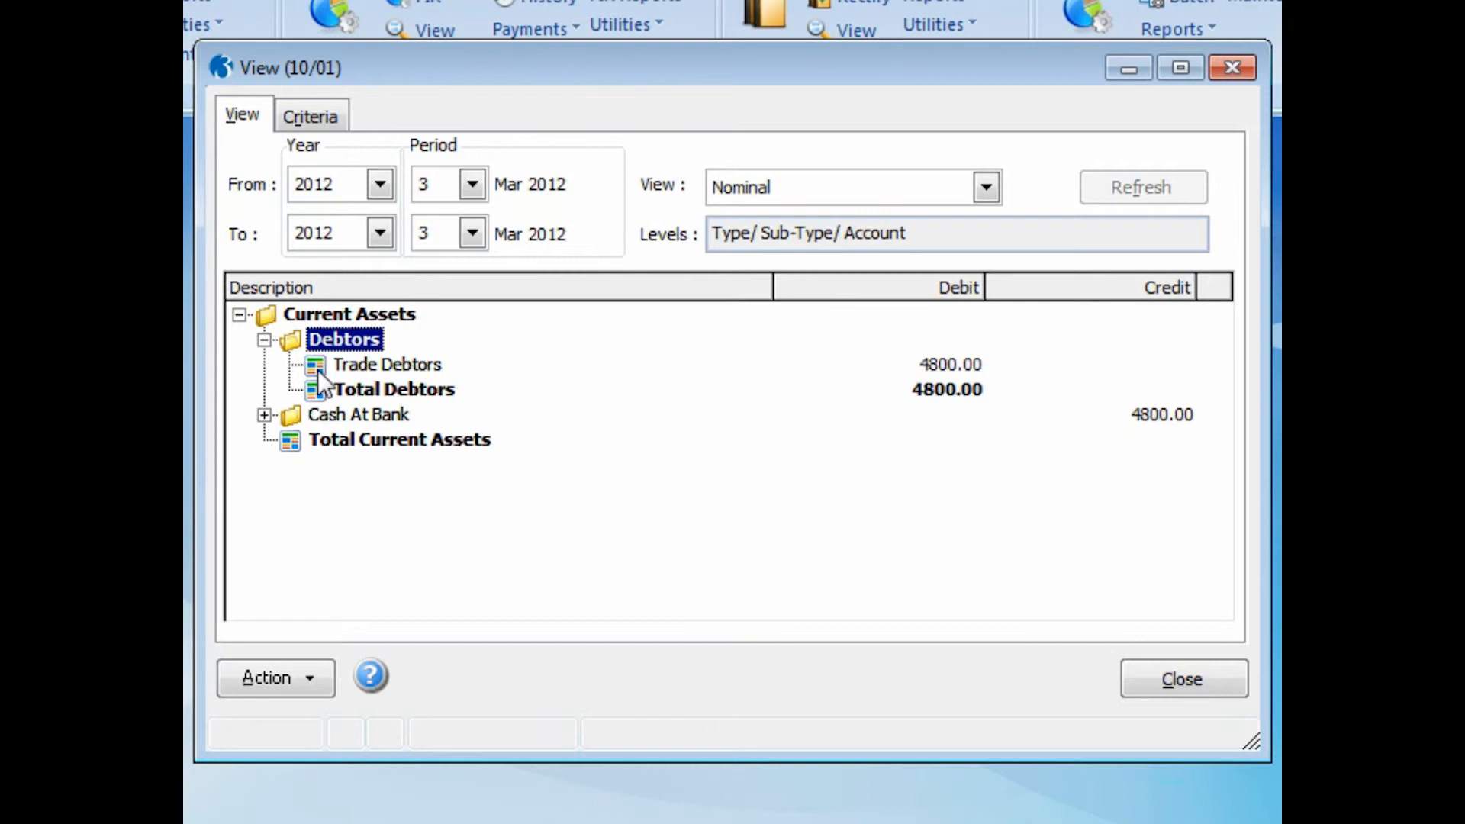
# - Expand Cash At Bank, drill into the Main Bank Current Account's rectification journal for rec456, and close the journal and nominal views
pyautogui.click(264, 415)
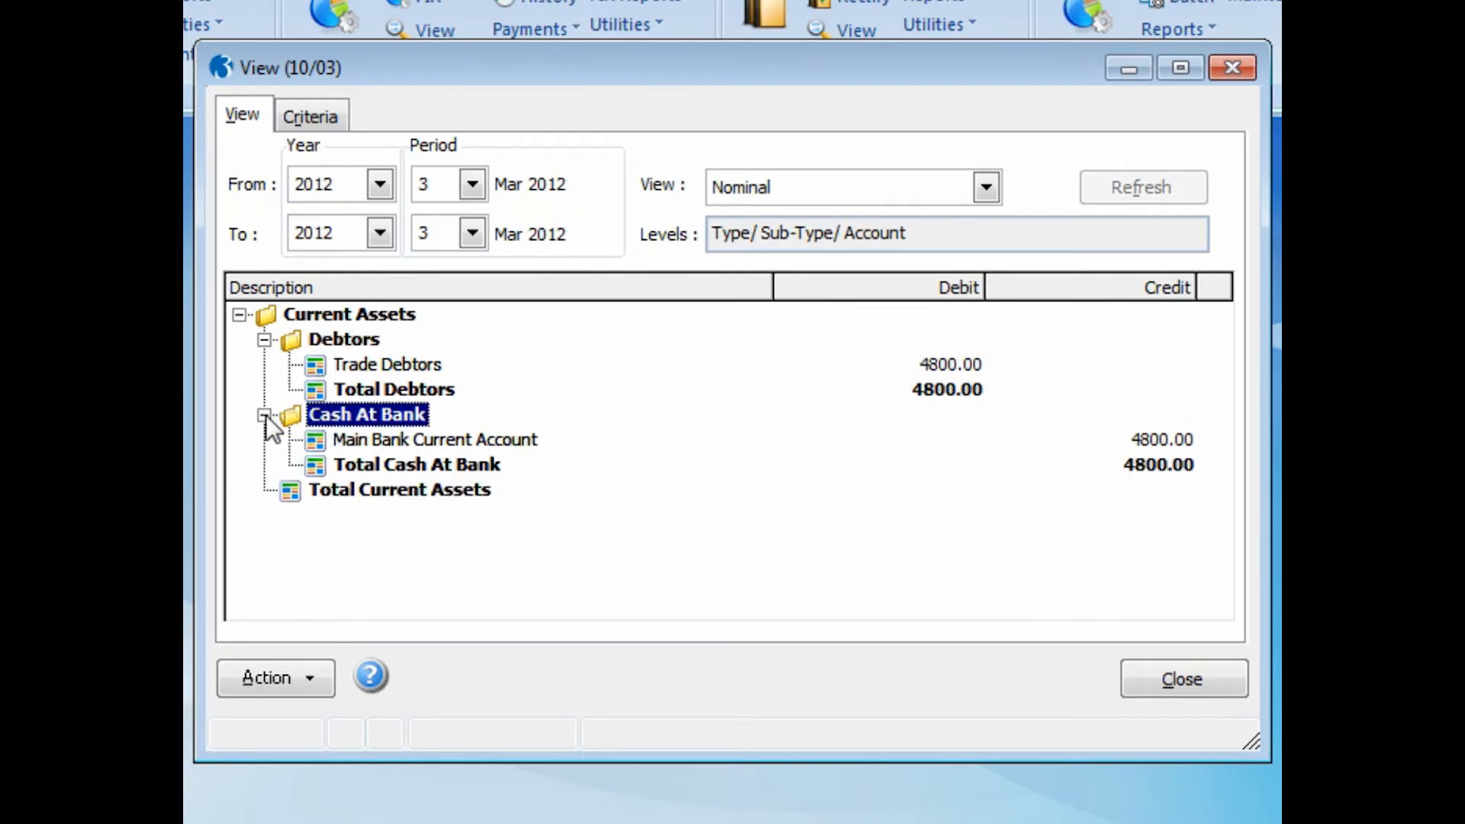
pyautogui.doubleClick(316, 442)
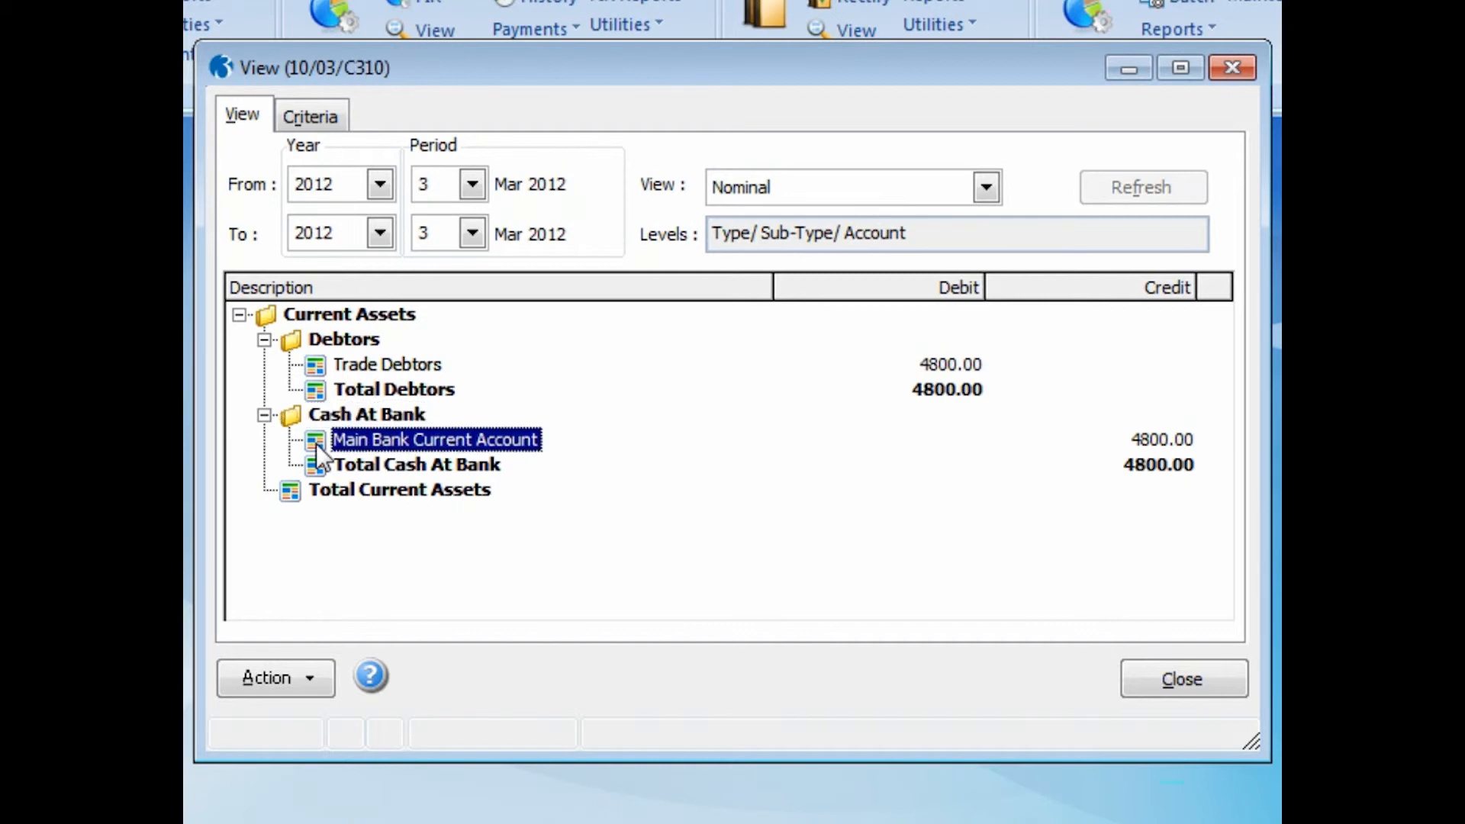
pyautogui.doubleClick(698, 261)
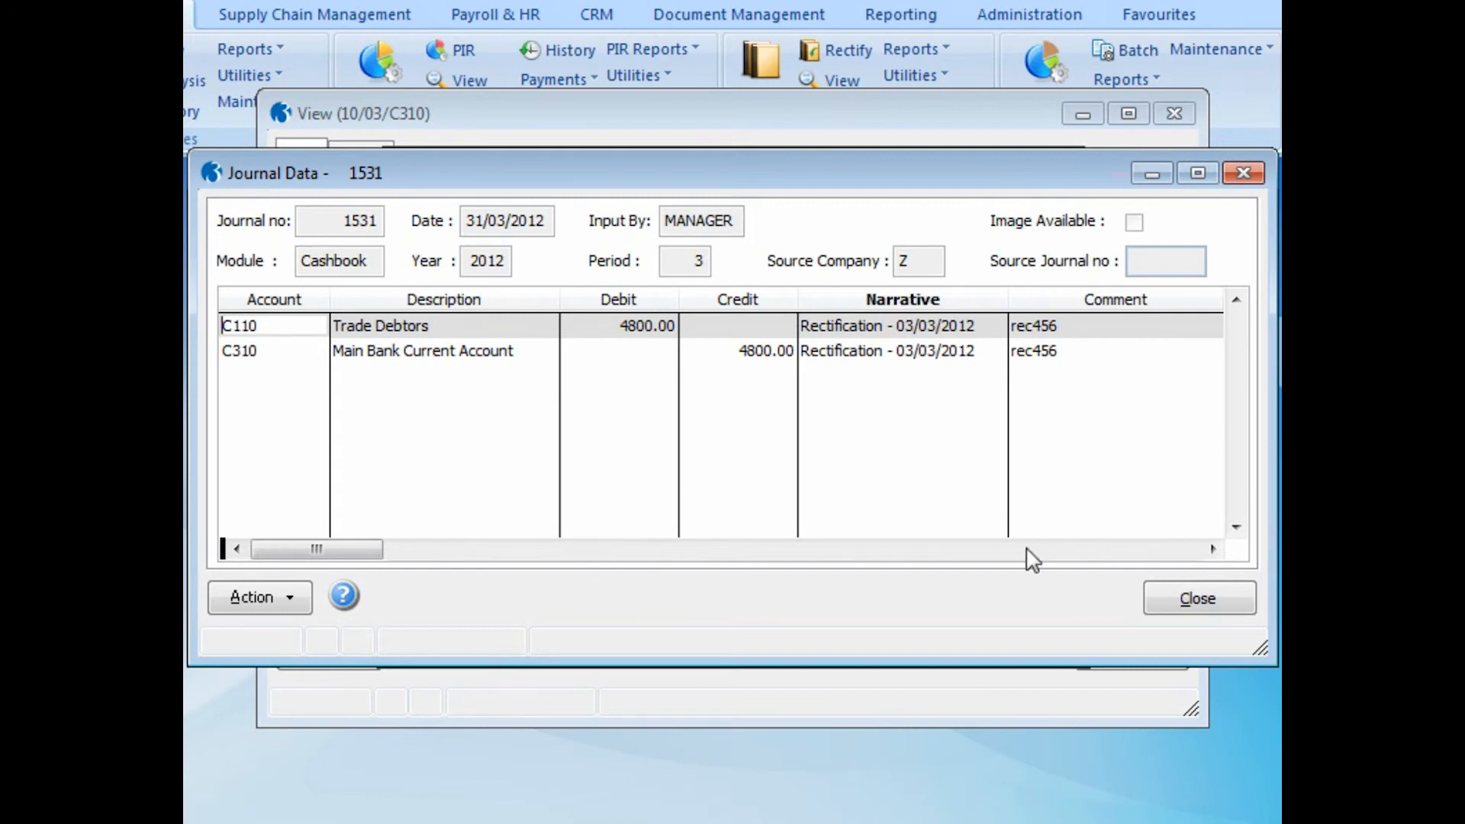
pyautogui.click(1192, 597)
pyautogui.click(1034, 598)
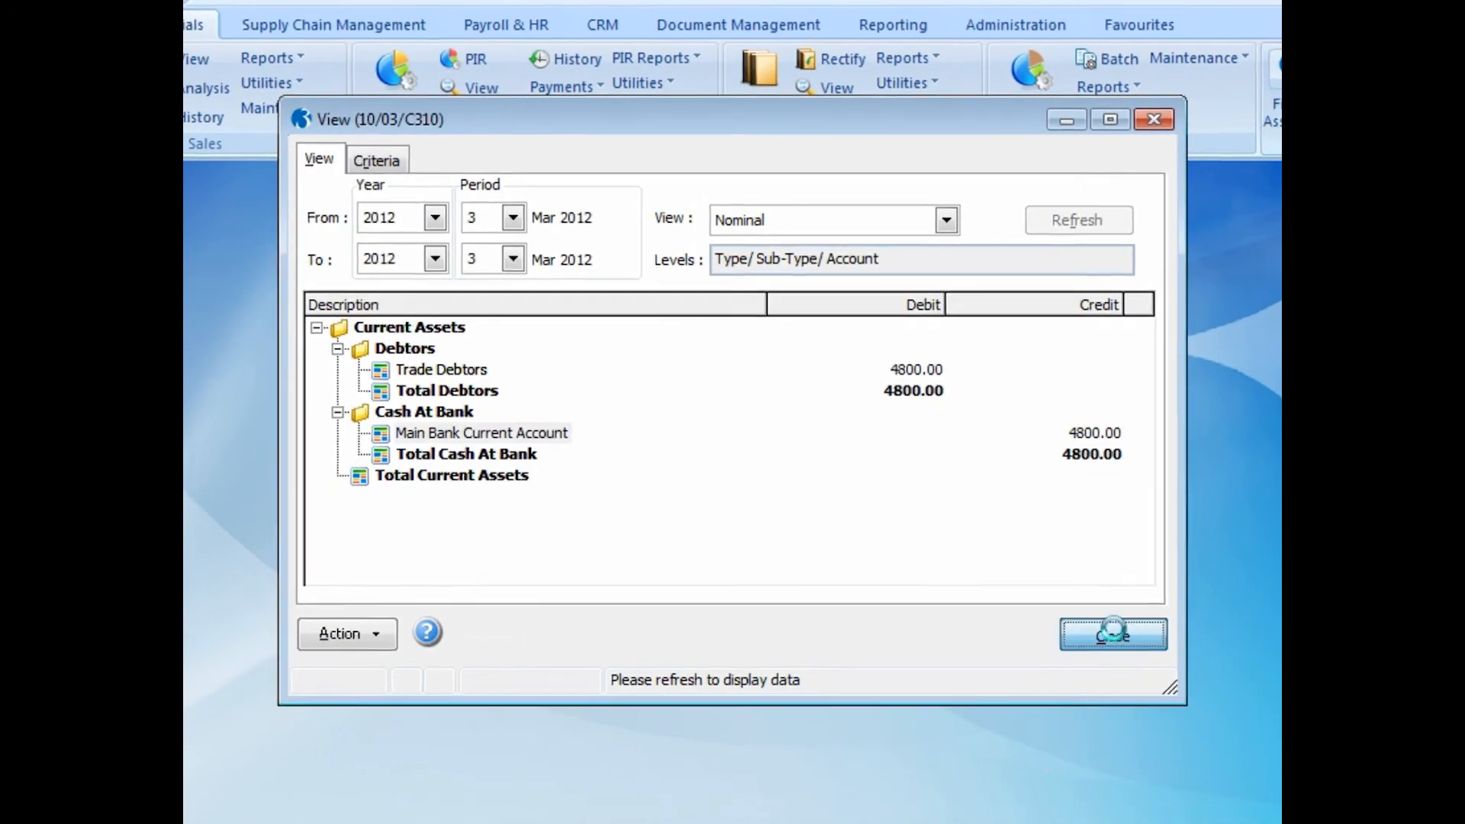
pyautogui.click(1129, 654)
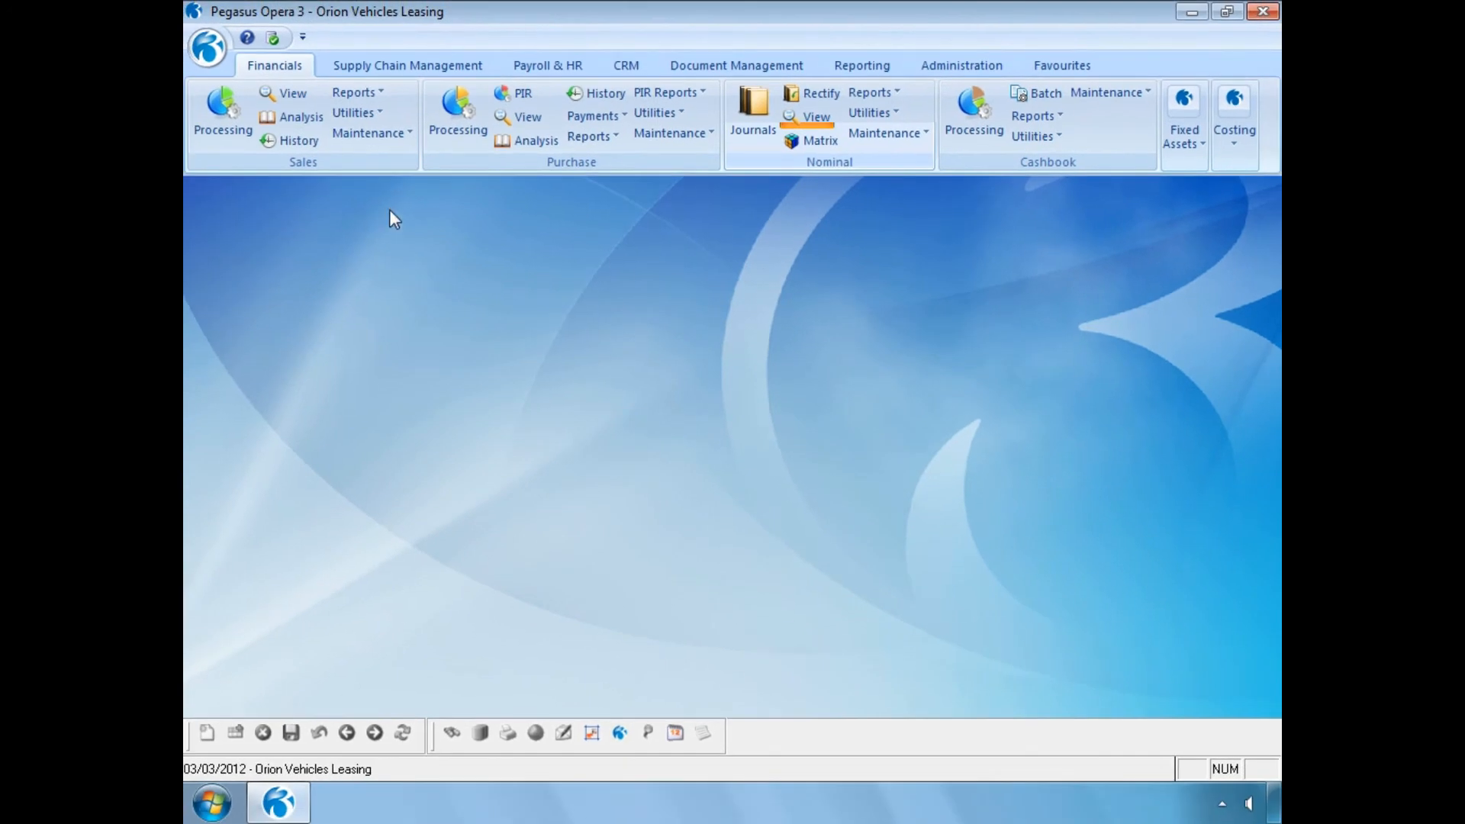
# - Run the sales ledger Allocations Report for this period to screen and move its restored preview window clear of the ribbon
pyautogui.click(335, 78)
pyautogui.click(380, 163)
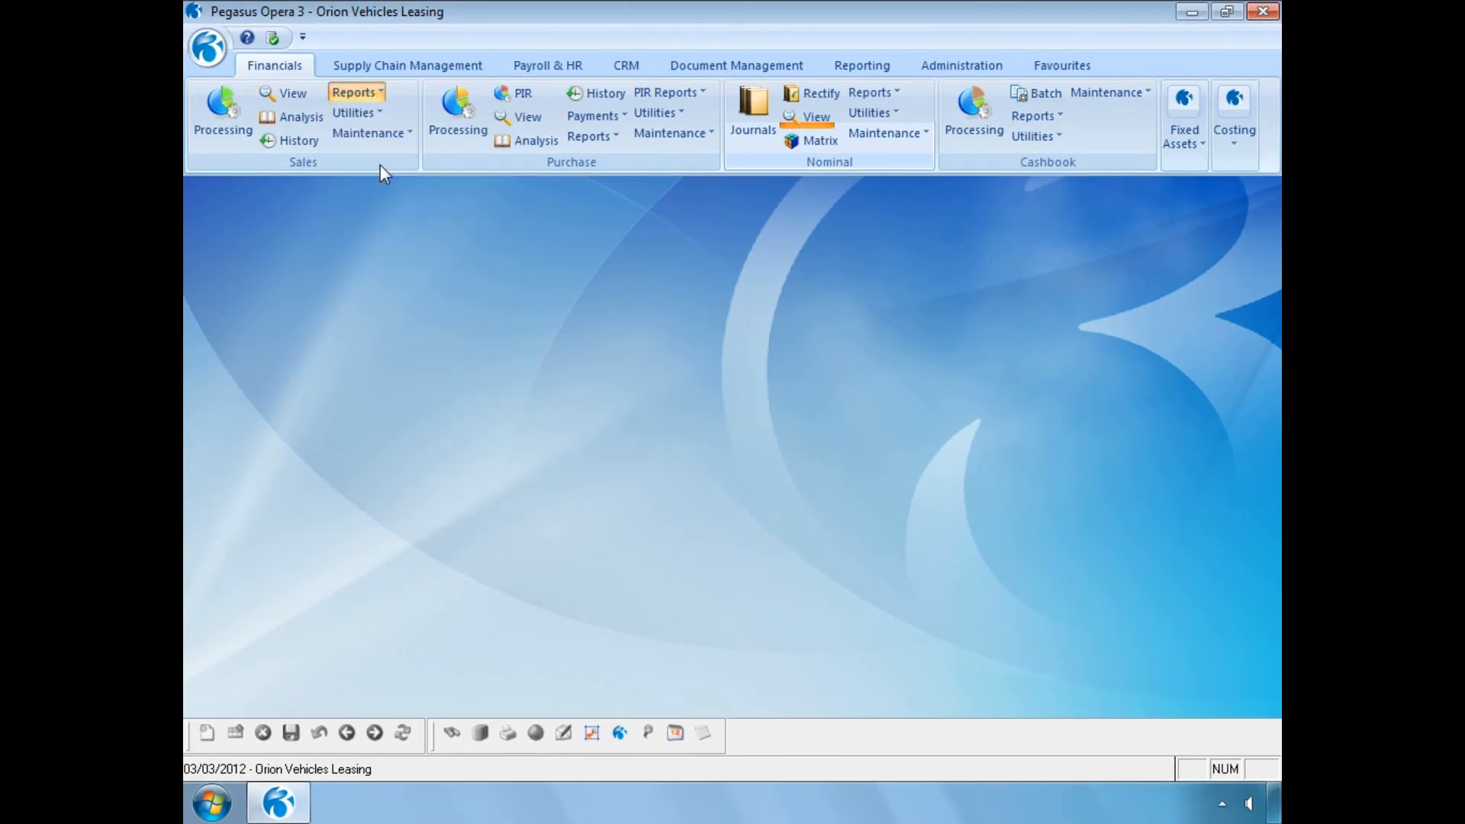
pyautogui.click(768, 497)
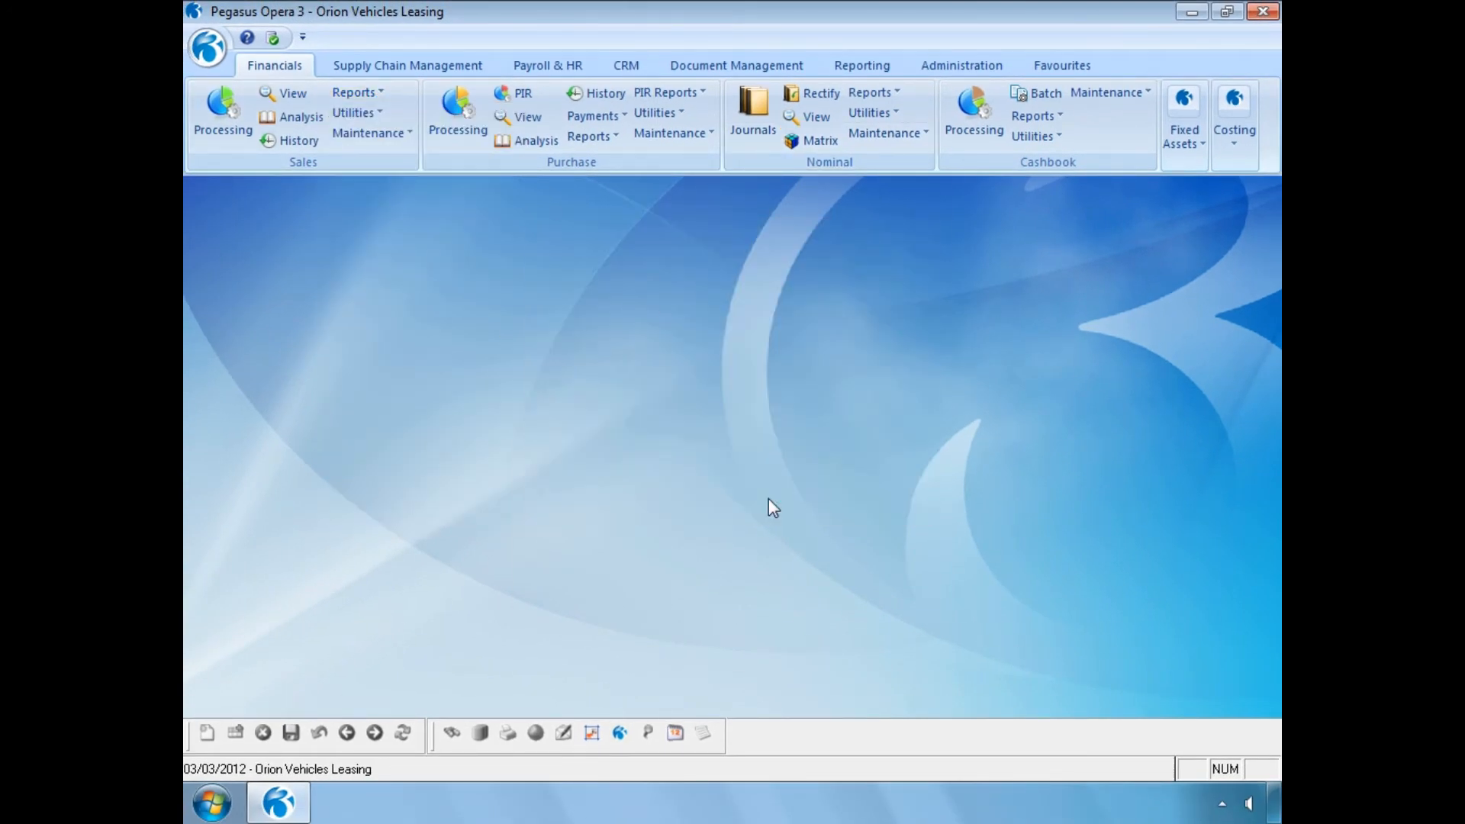
pyautogui.click(786, 594)
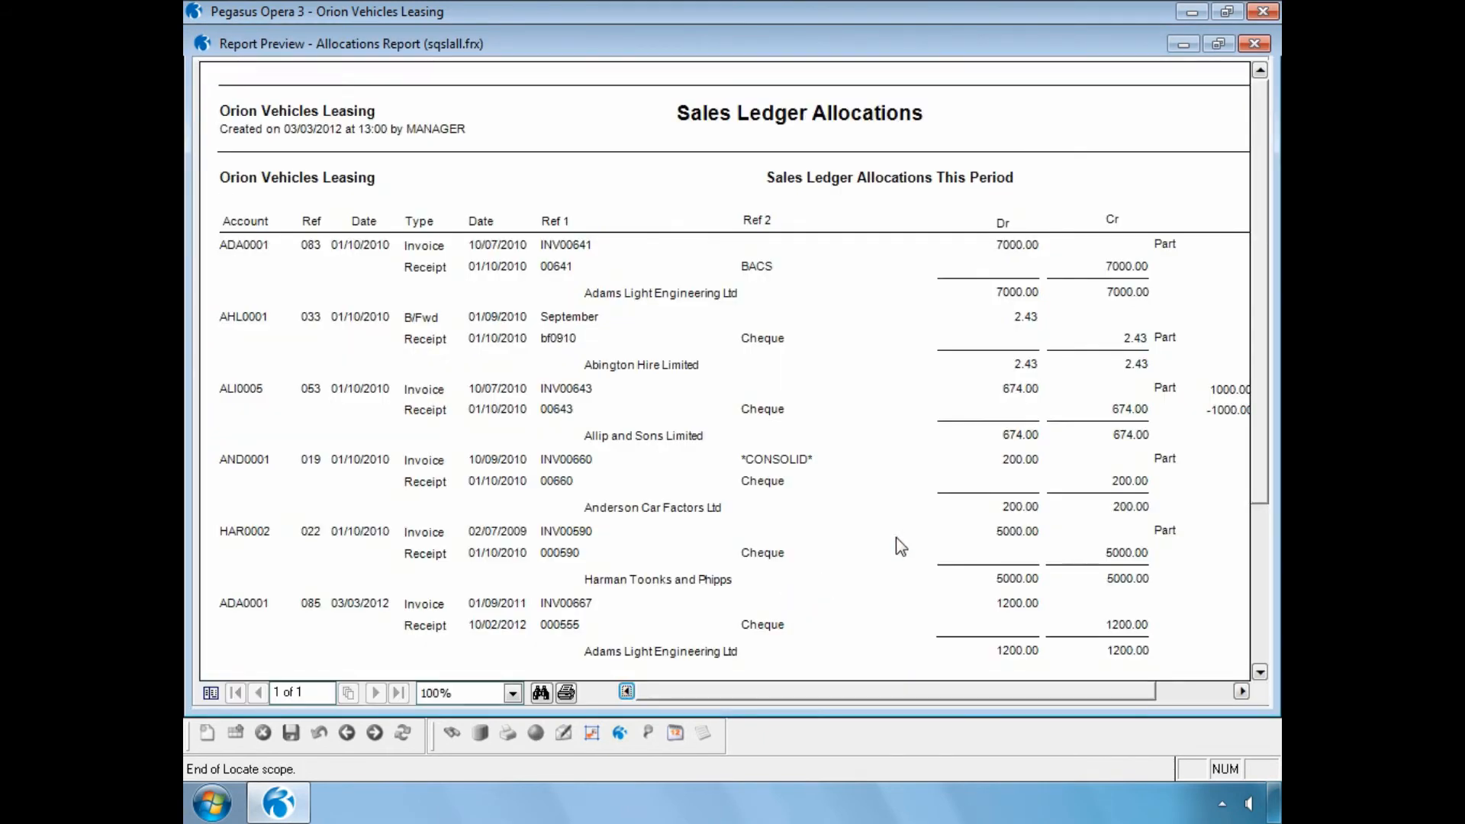
pyautogui.click(1219, 43)
pyautogui.moveTo(877, 40); pyautogui.dragTo(1192, 269)
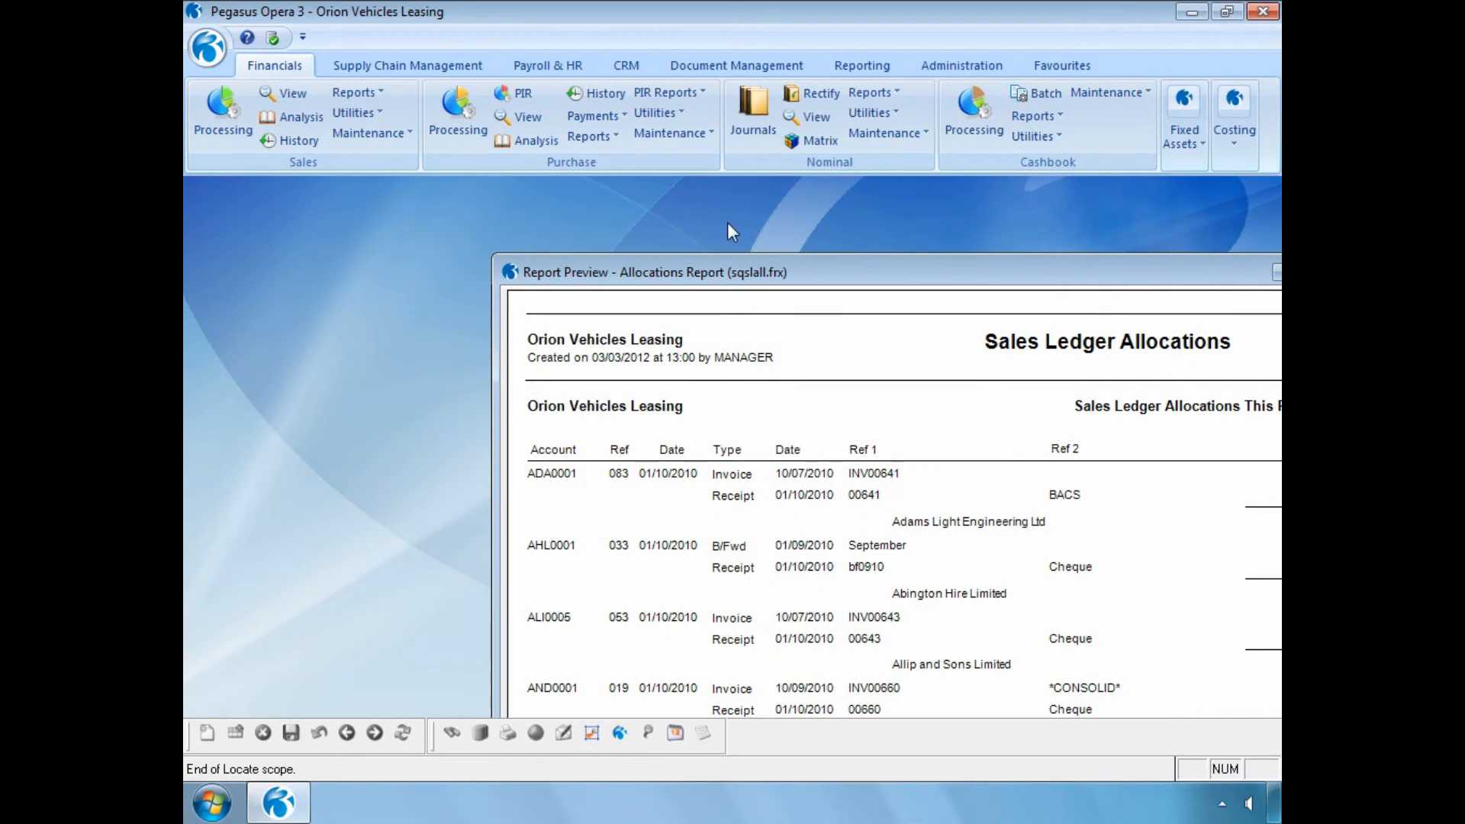
# - Run the sales ledger Rectified Allocations report for this period to screen, including removed transactions
pyautogui.click(356, 92)
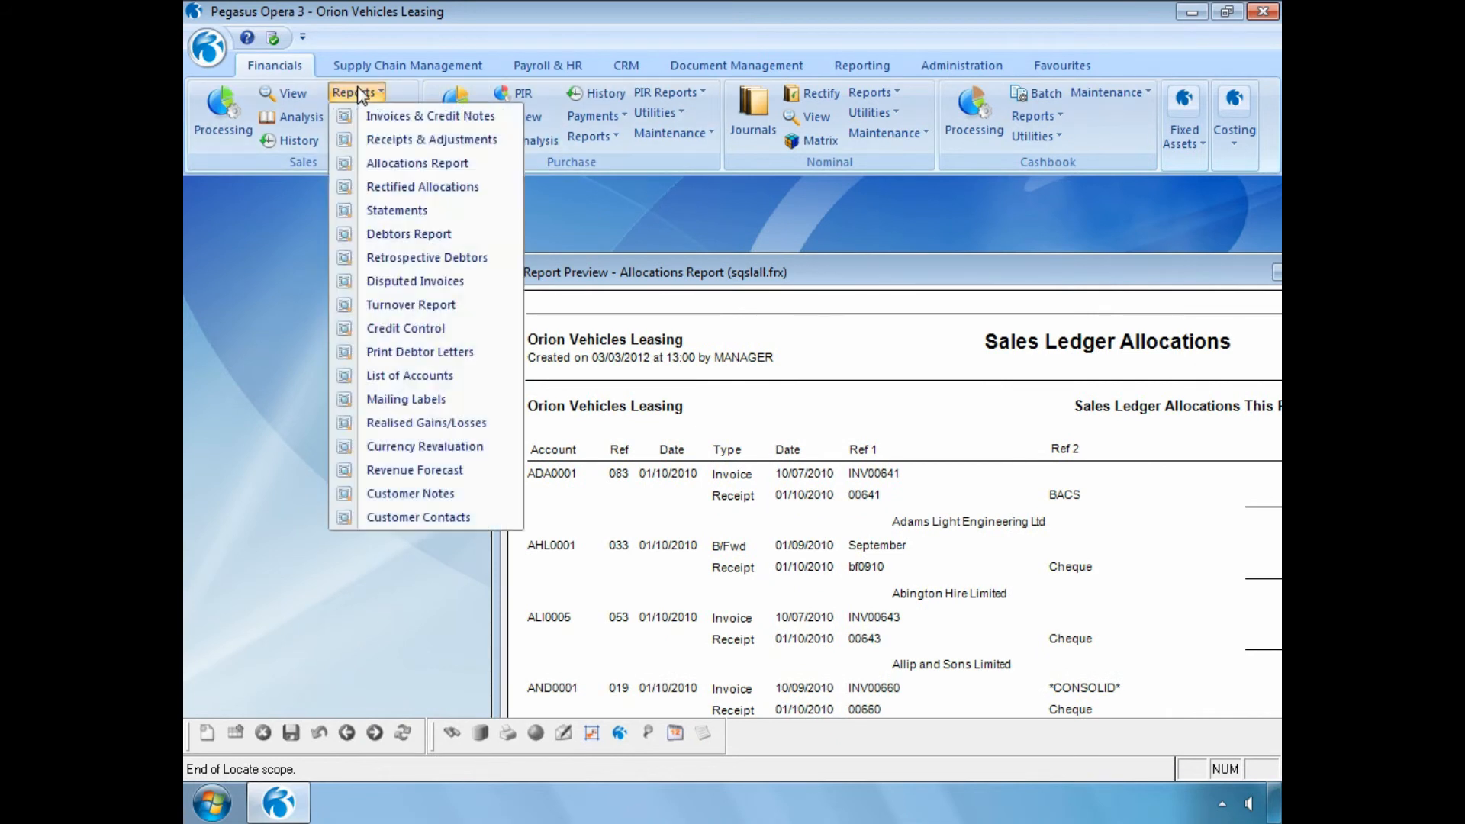
pyautogui.click(382, 187)
pyautogui.click(563, 463)
pyautogui.click(769, 503)
pyautogui.click(772, 581)
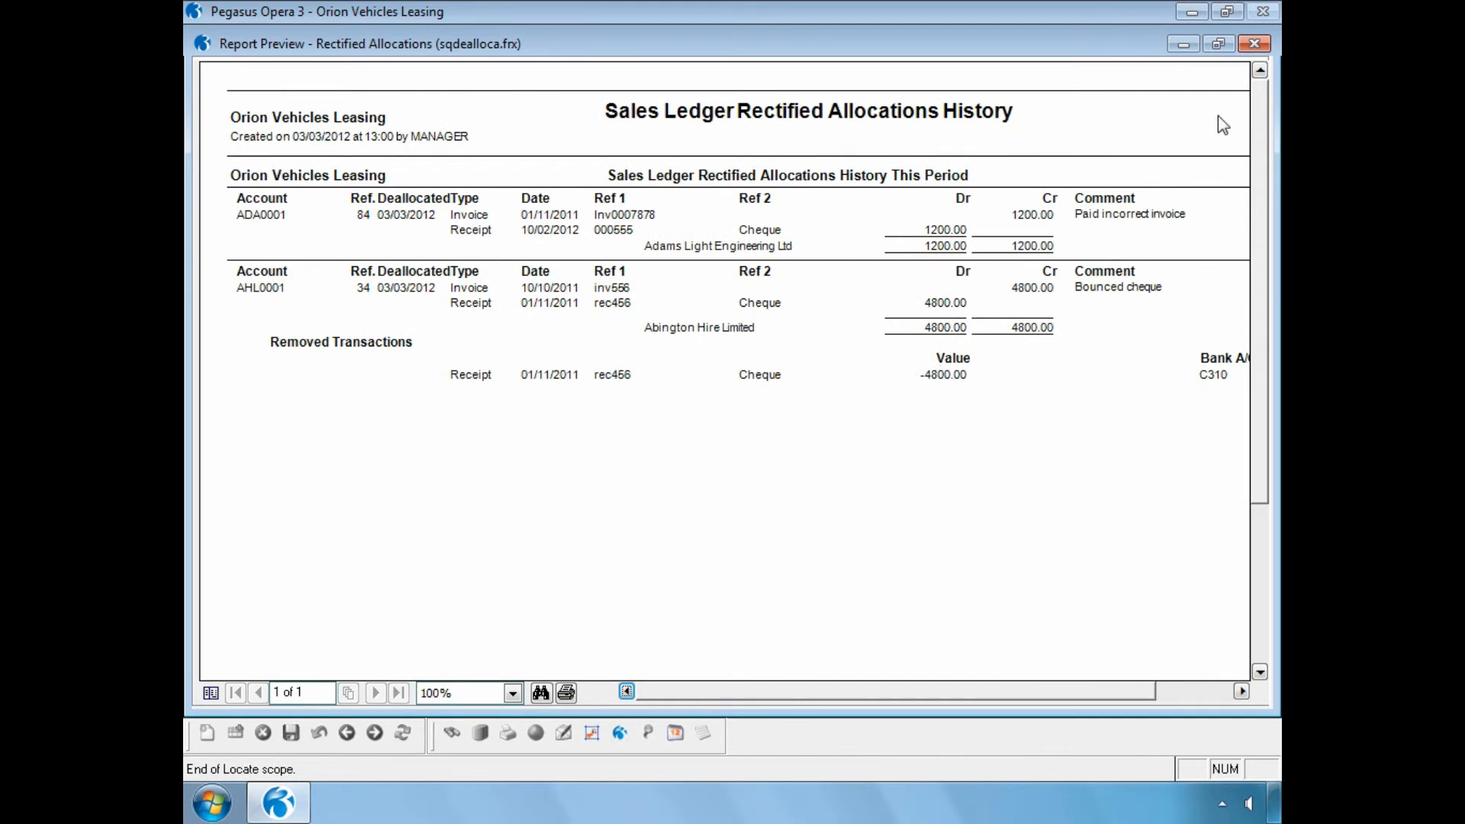
# - Restore the Rectified Allocations preview to a smaller window, move it over the Allocations Report preview and widen it
pyautogui.click(1217, 43)
pyautogui.moveTo(942, 57); pyautogui.dragTo(897, 394)
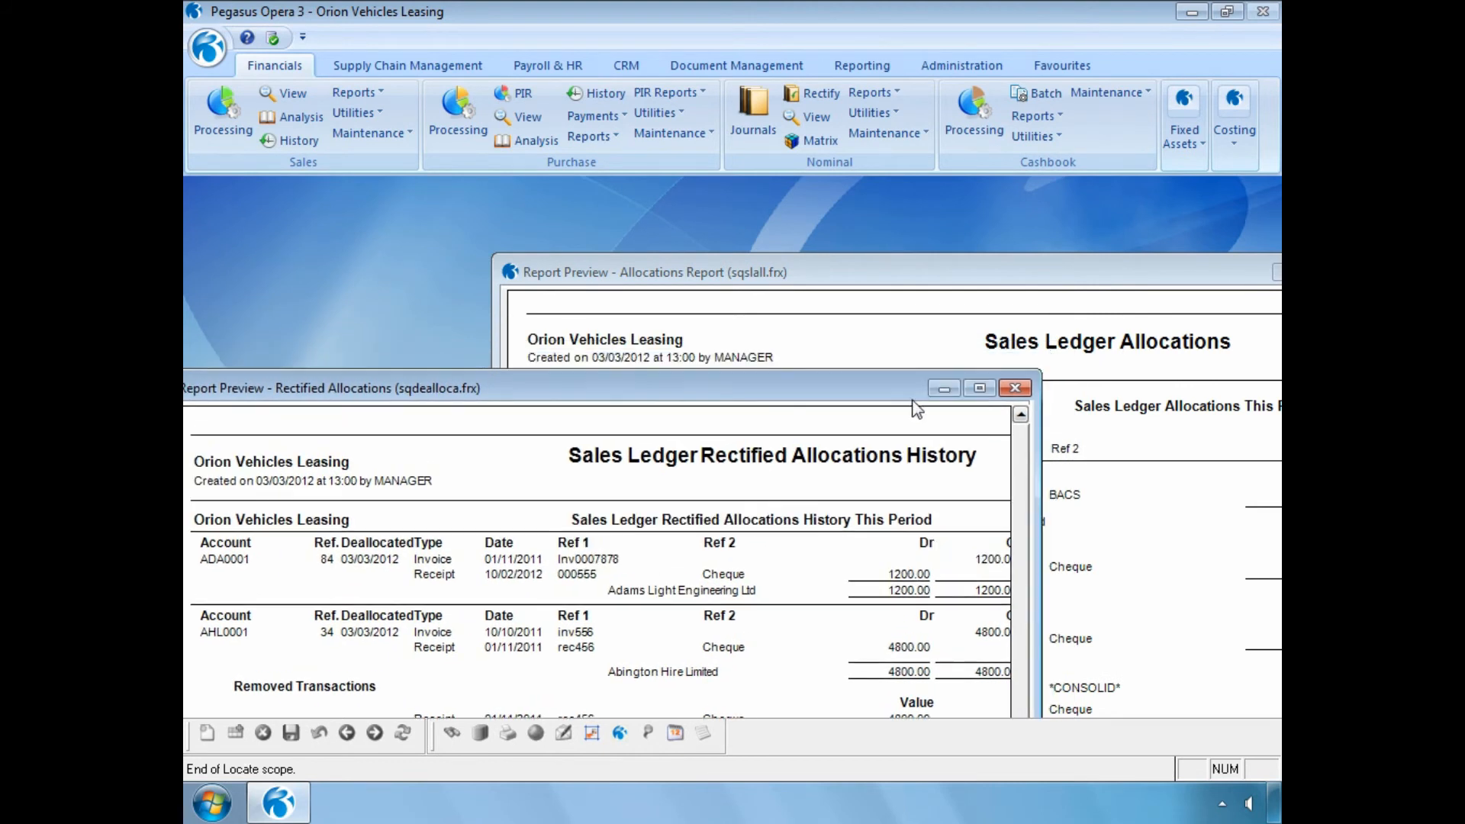
pyautogui.moveTo(1043, 469); pyautogui.dragTo(1180, 493)
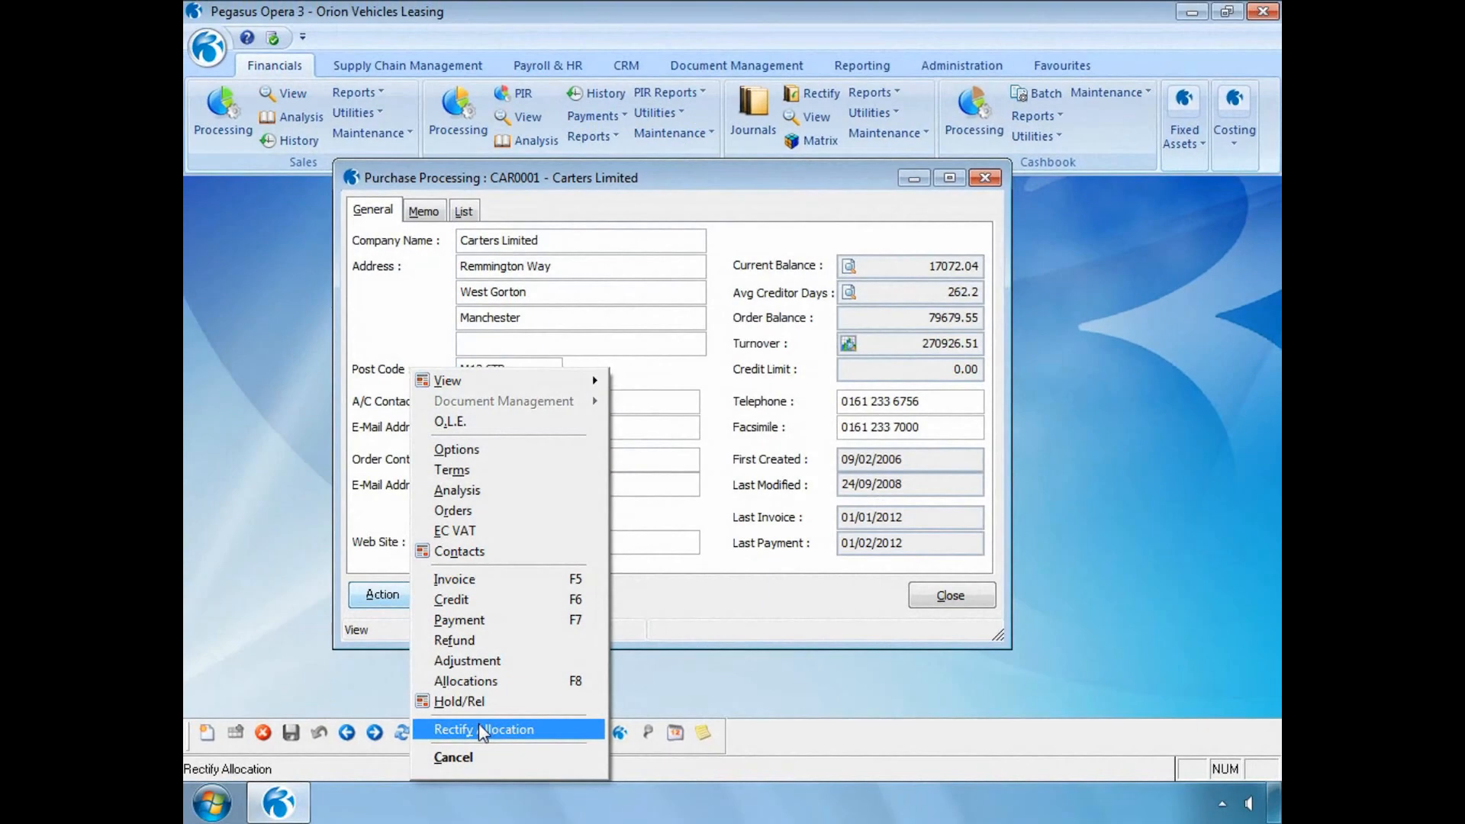
# - Start Rectify Allocation for supplier Carters Limited with an undated Selected Range, select the INV888 and pay555 allocation and enable Remove Allocated Transactions
pyautogui.click(478, 725)
pyautogui.click(412, 302)
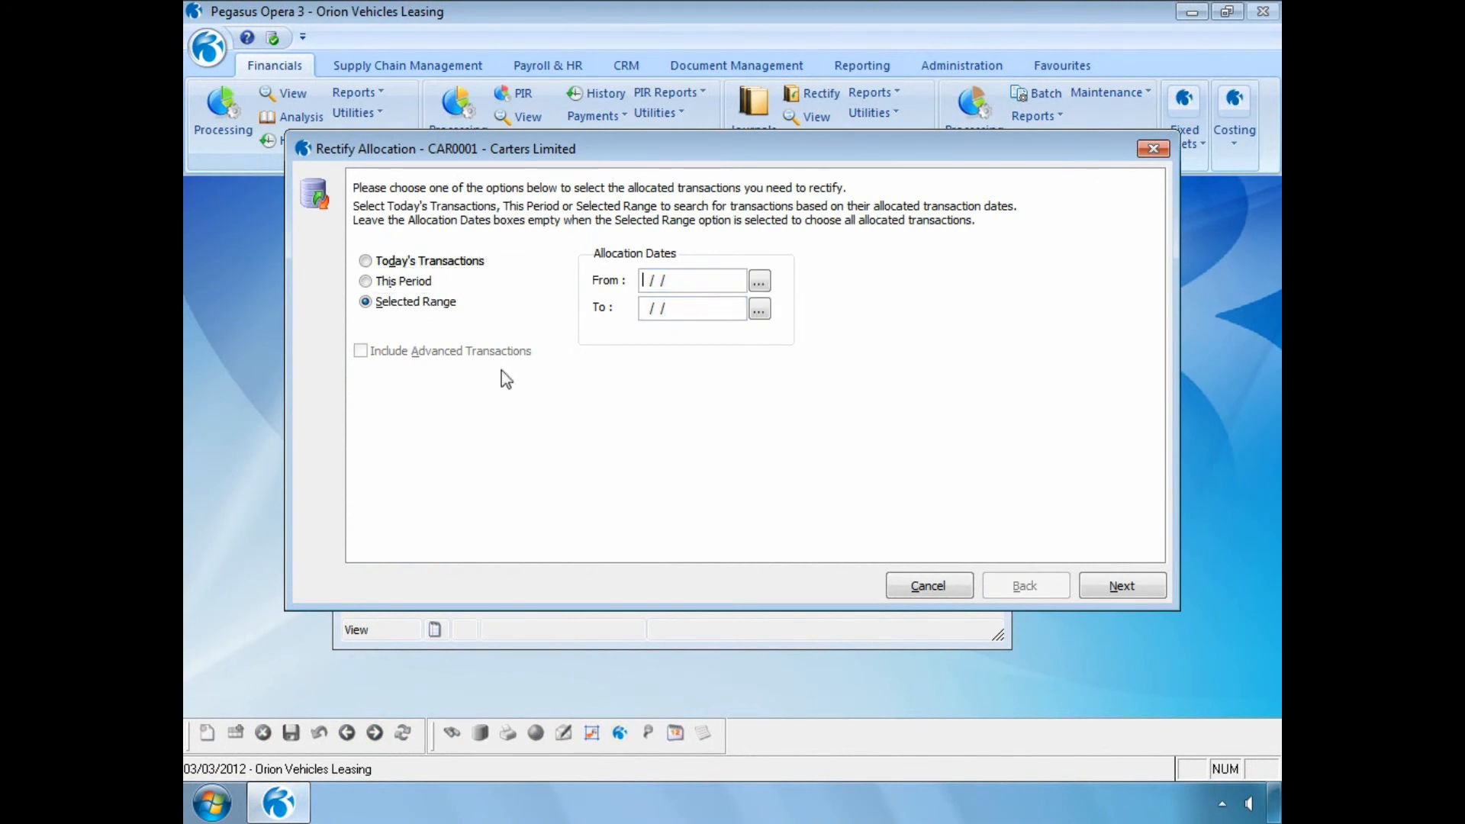
pyautogui.click(1102, 588)
pyautogui.doubleClick(676, 386)
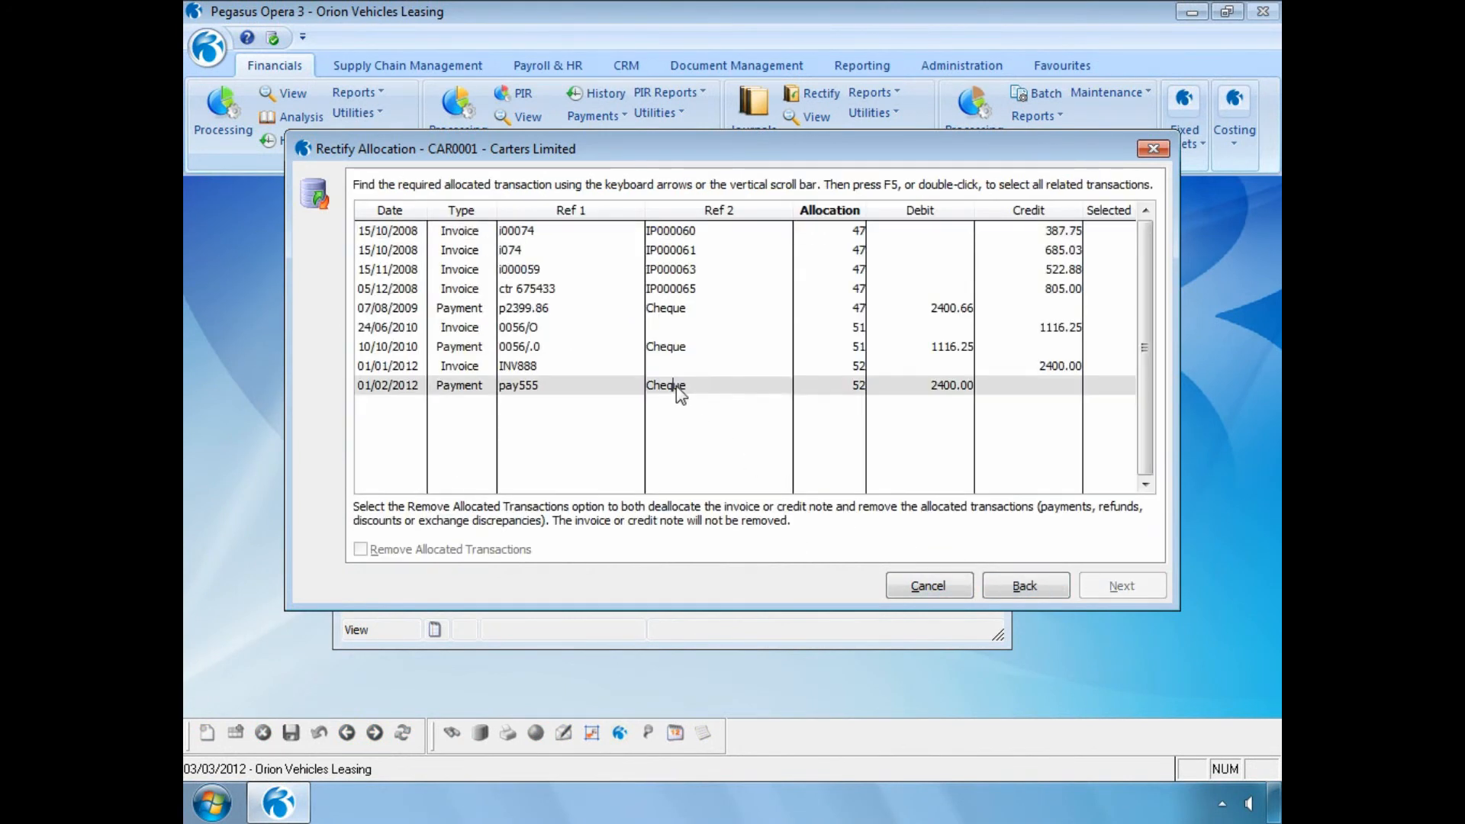
pyautogui.click(360, 550)
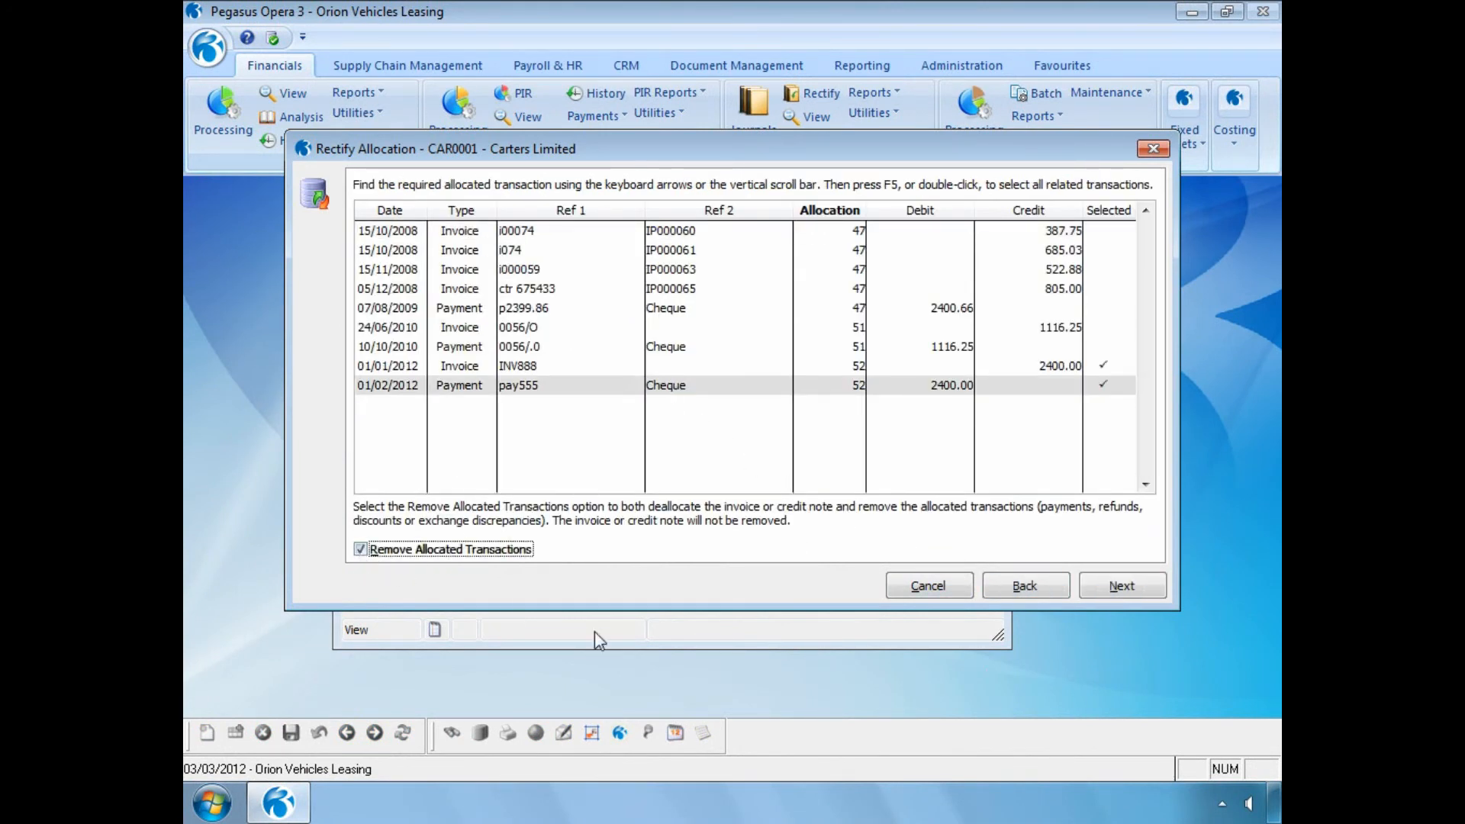
# - Accept 03/03/2012 as the nominal posting date, enter the comment "Cancelled Cheque" and start the supplier rectification
pyautogui.click(1120, 584)
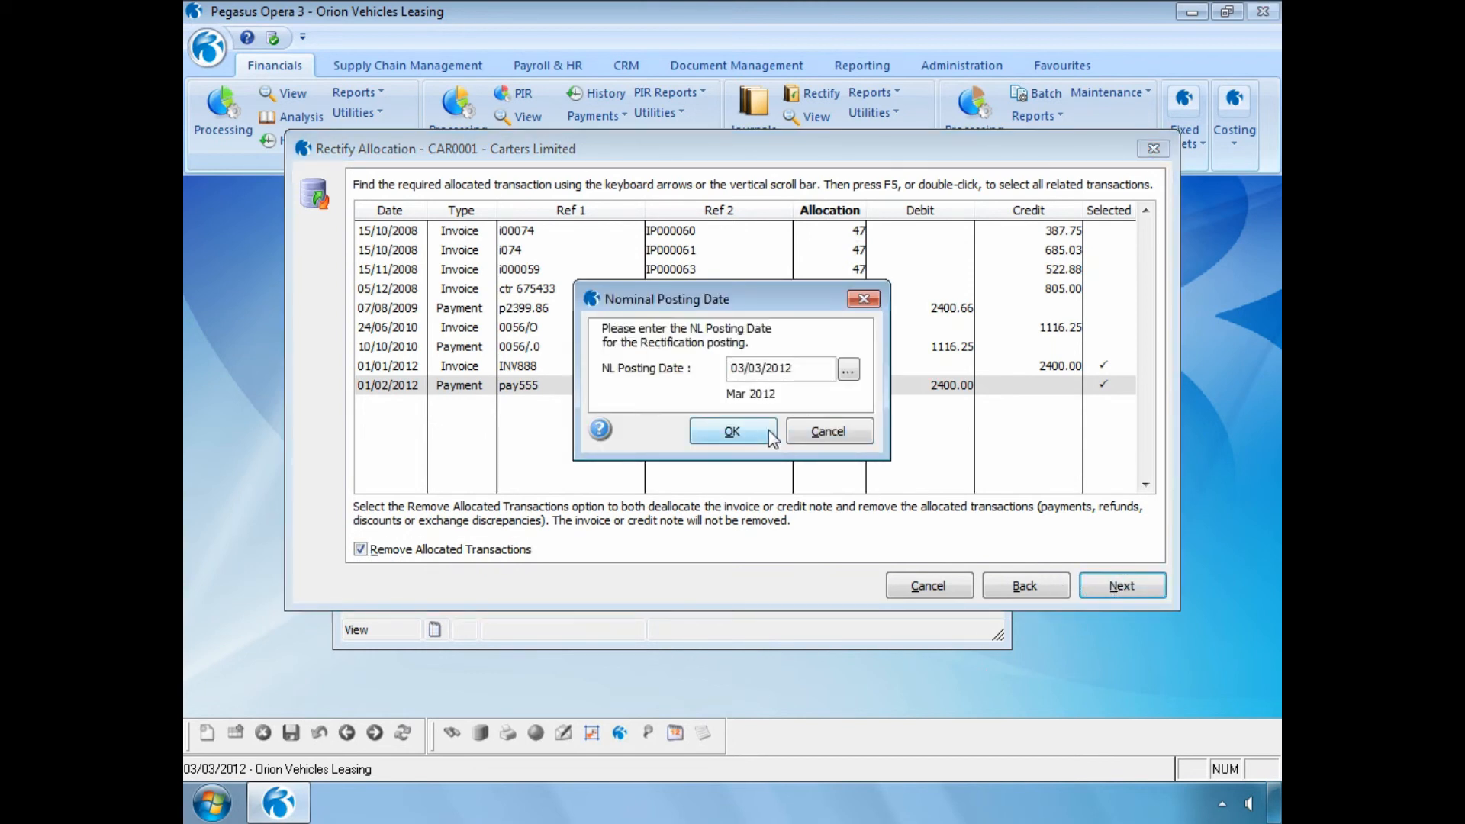
pyautogui.click(745, 437)
pyautogui.write('Cancelled Cheque')
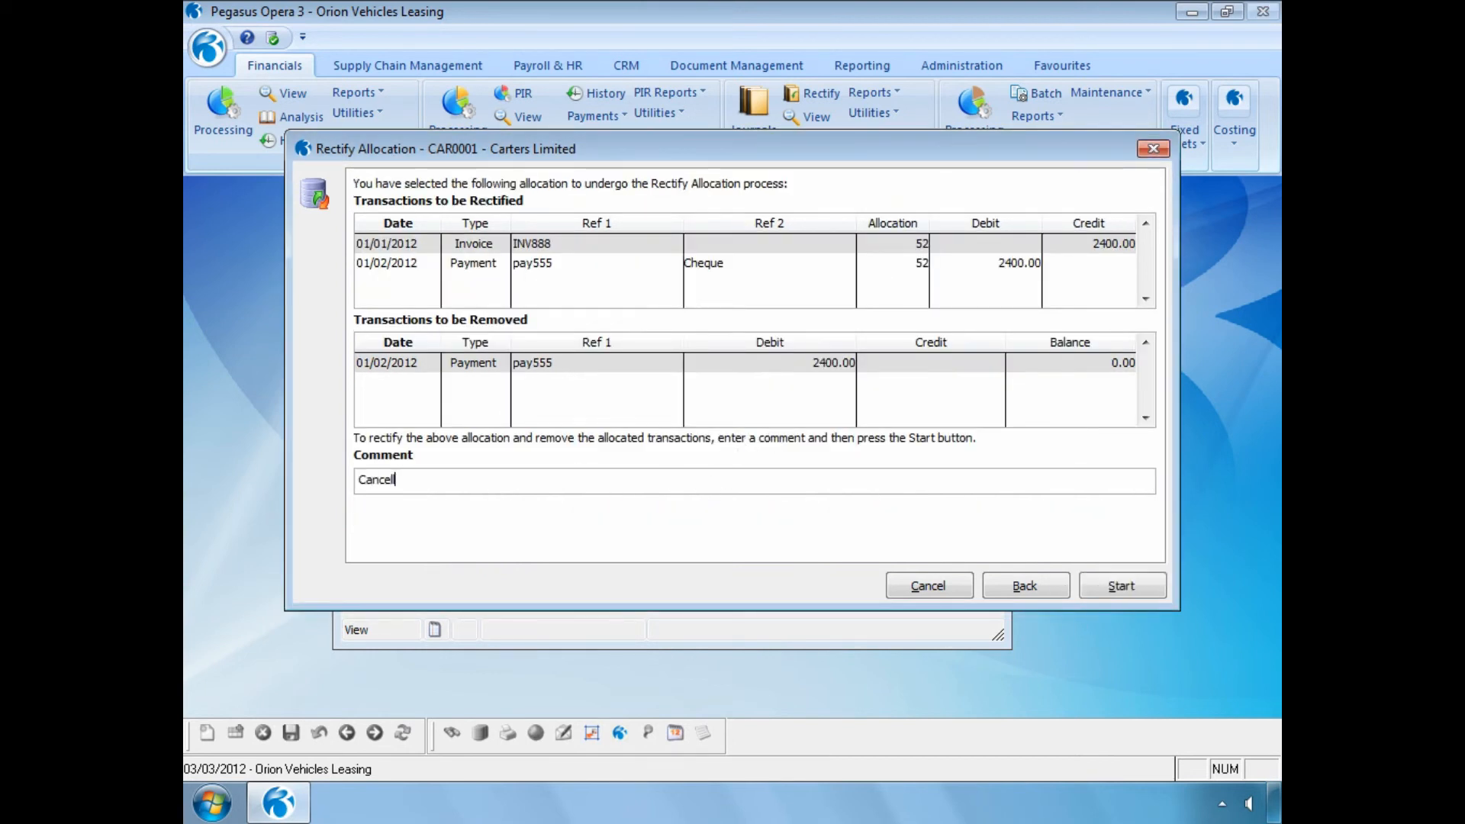
pyautogui.click(1095, 583)
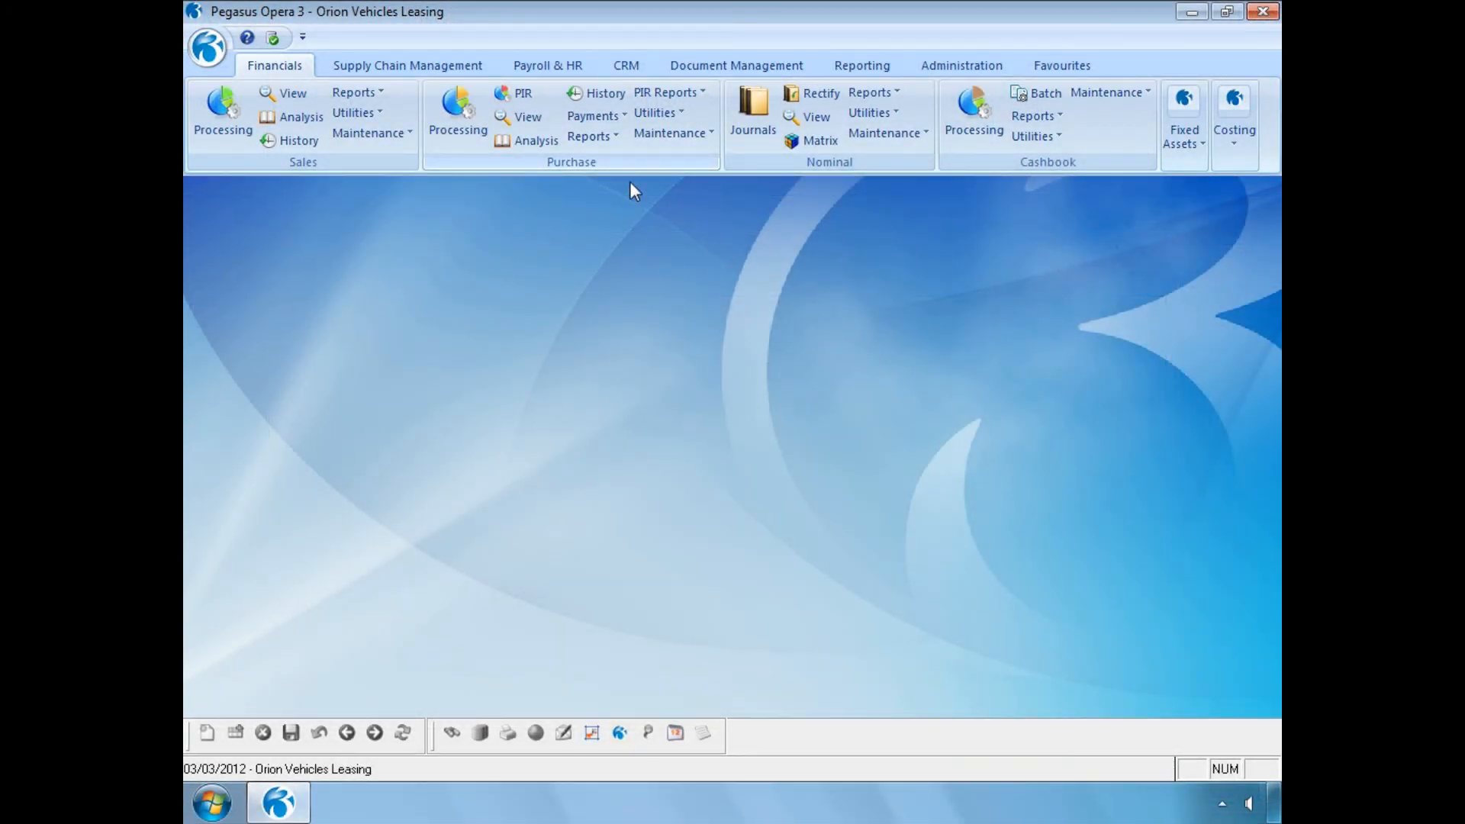
# - Run the purchase ledger Rectified Allocations report for this period, including removed transactions
pyautogui.click(591, 136)
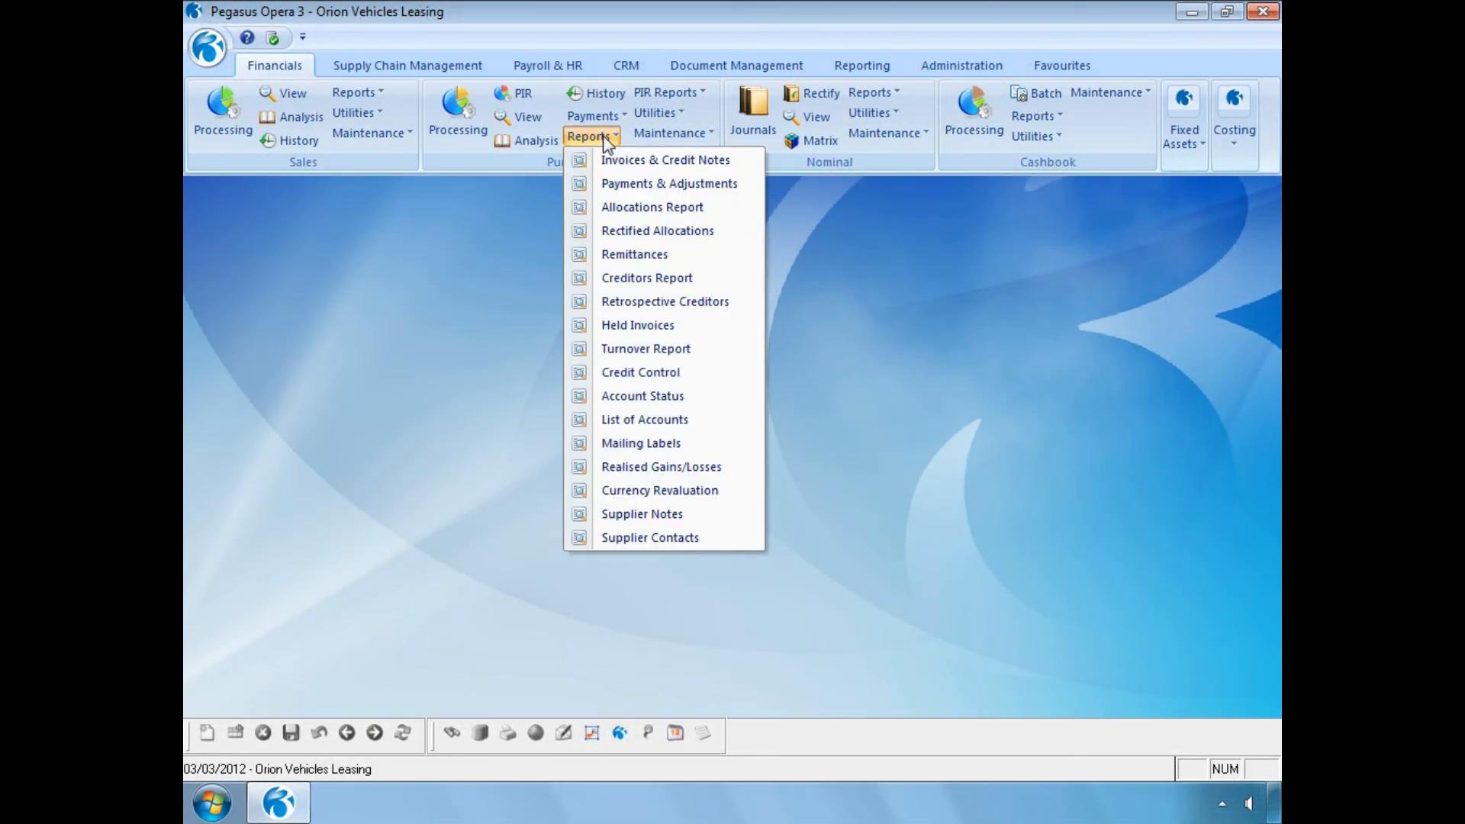
pyautogui.click(620, 232)
pyautogui.click(598, 463)
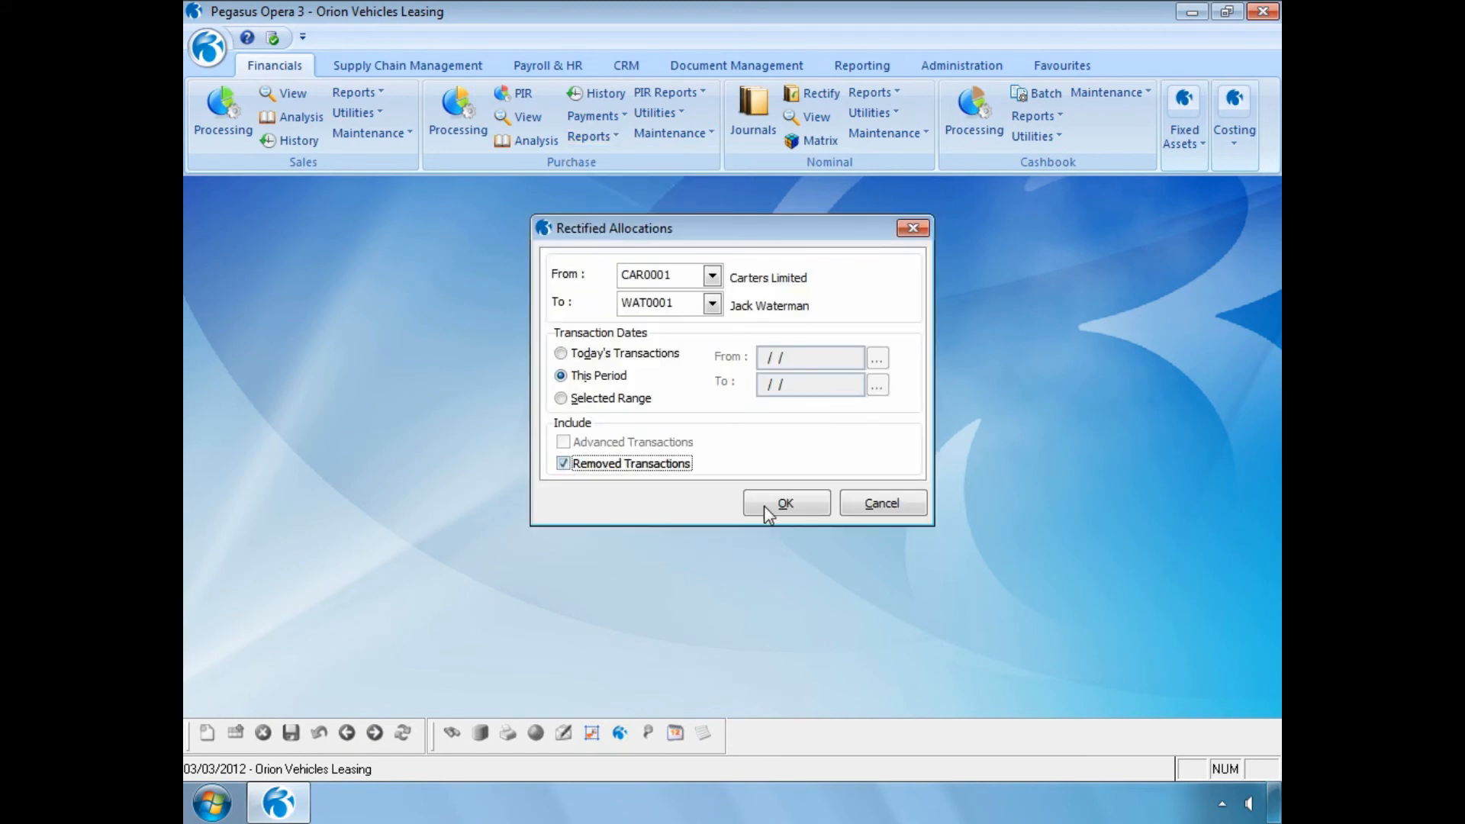
pyautogui.click(763, 505)
pyautogui.click(807, 589)
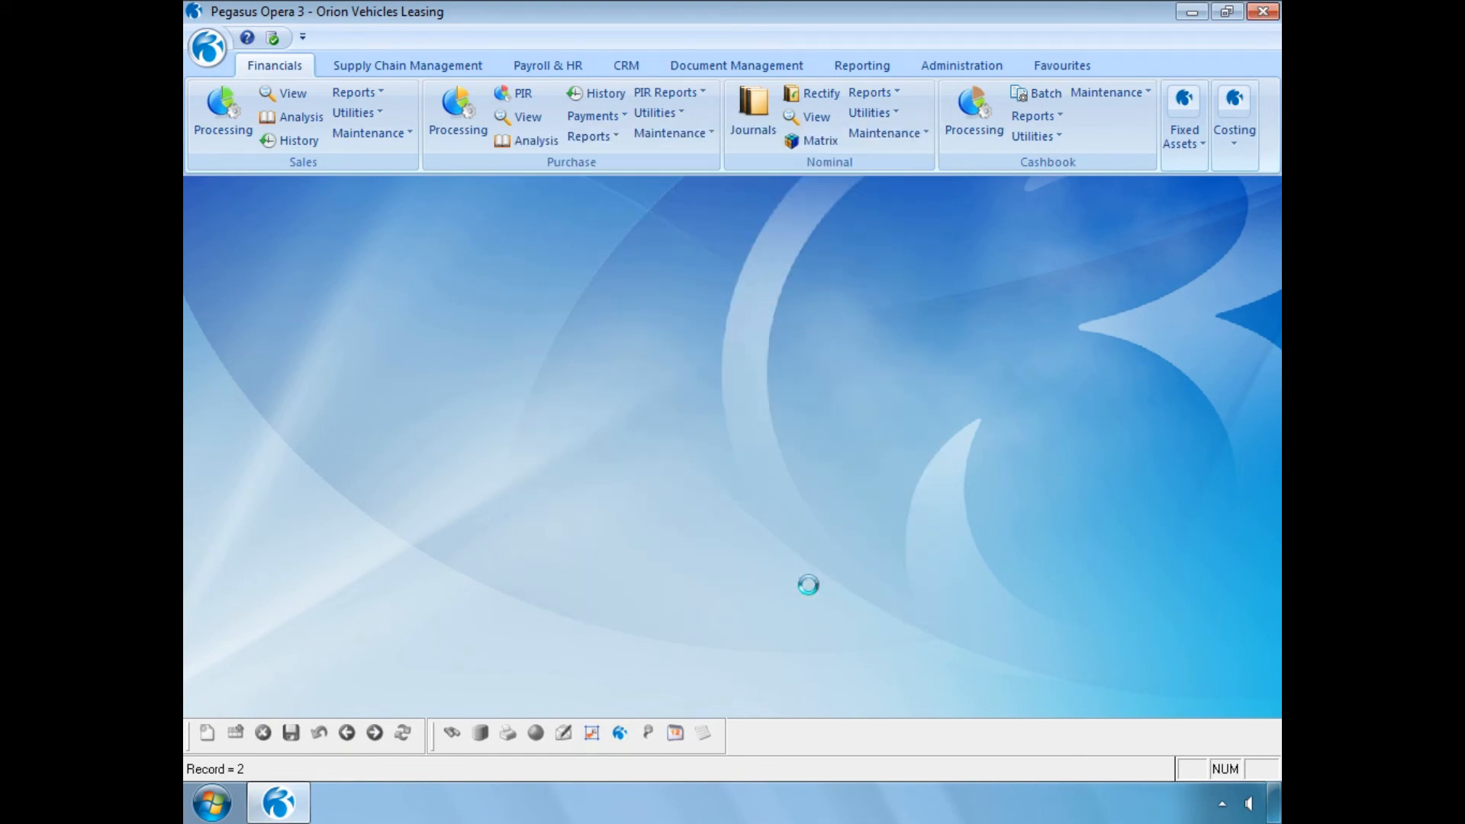